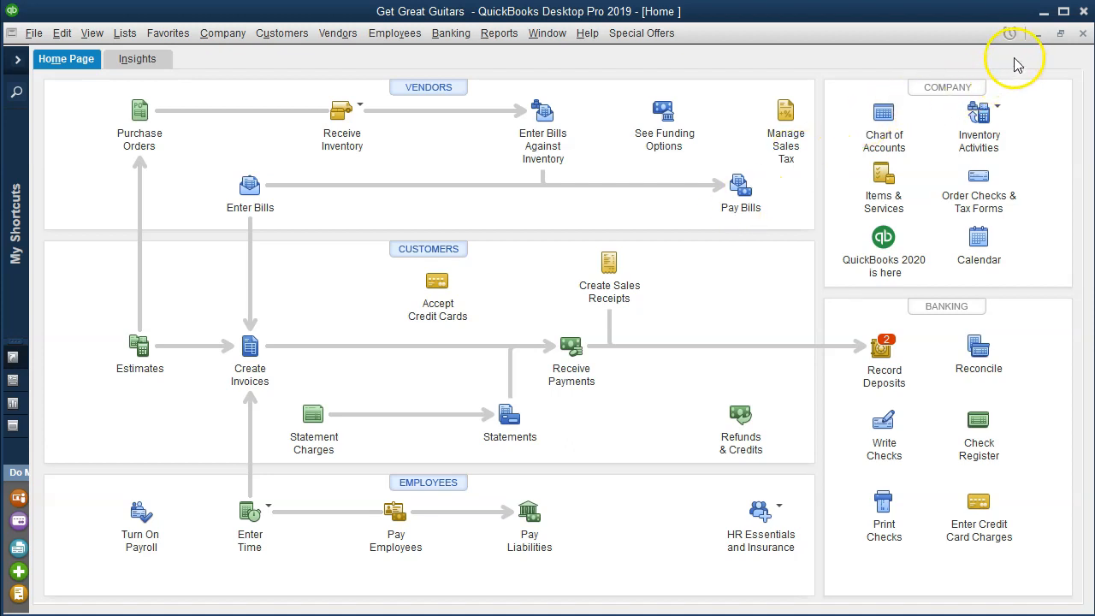
Step: Switch from QuickBooks Desktop to QuickBooks Online in the browser and open a new vendor bill
click(1043, 15)
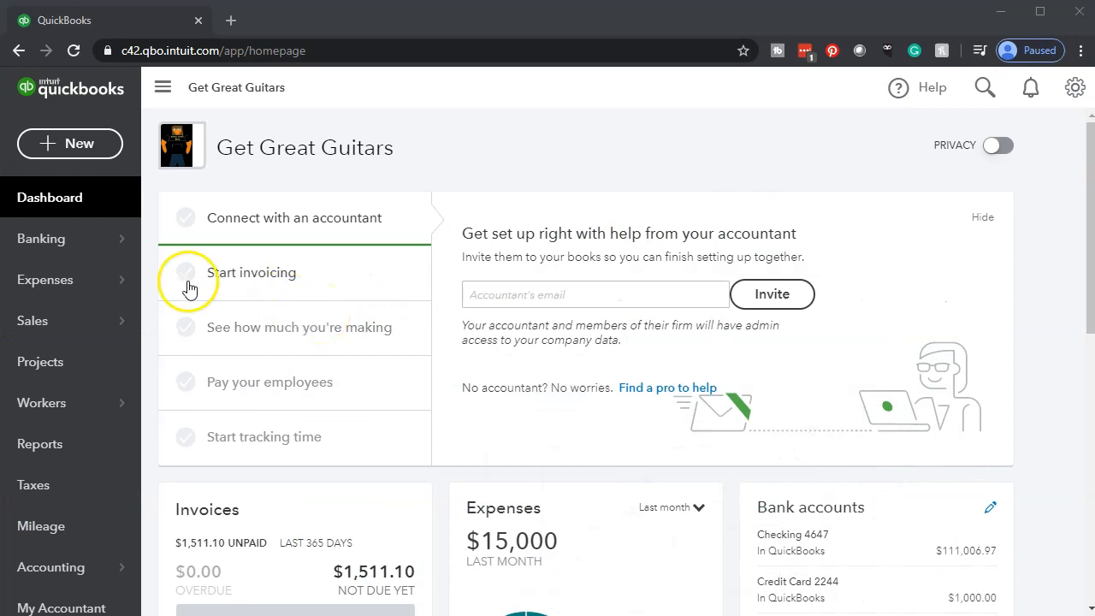
click(78, 153)
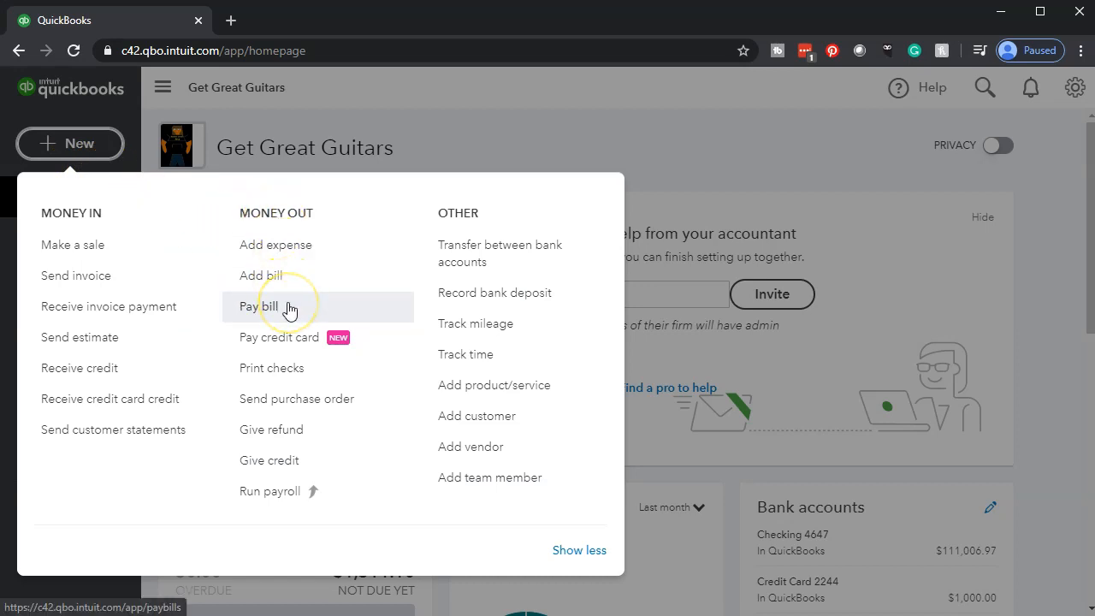
click(285, 277)
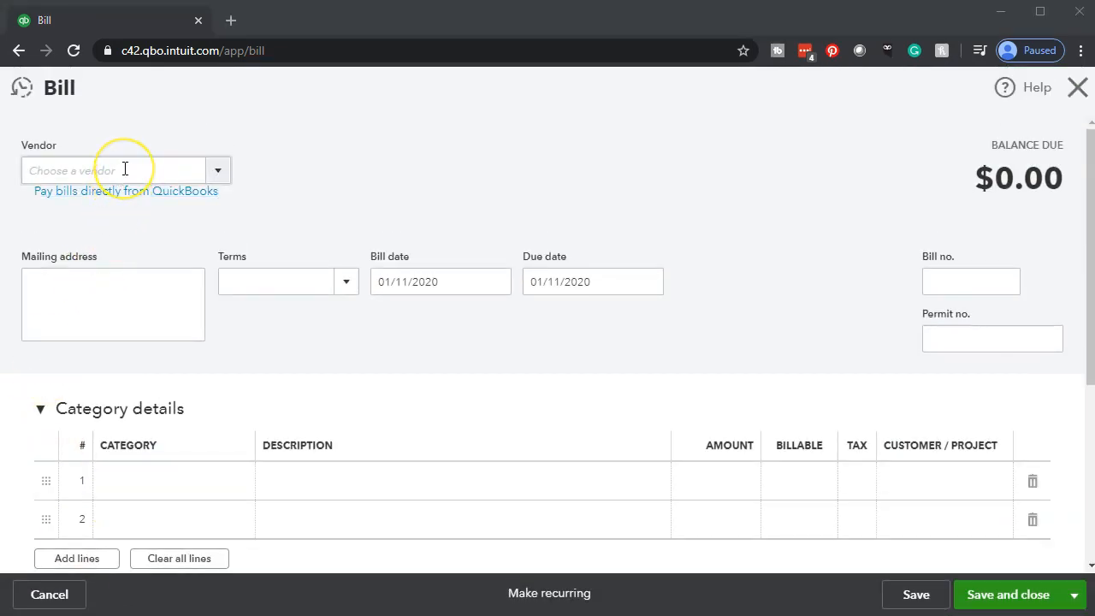
Step: Choose Verizon as the vendor of the bill
click(125, 168)
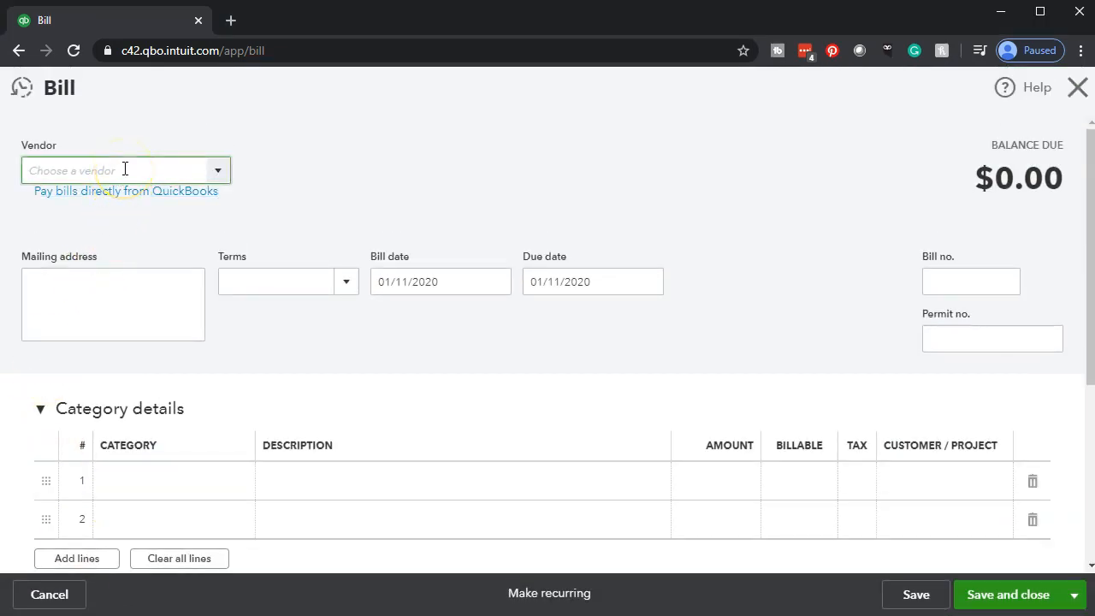
text(V)
key(Down)
key(Down)
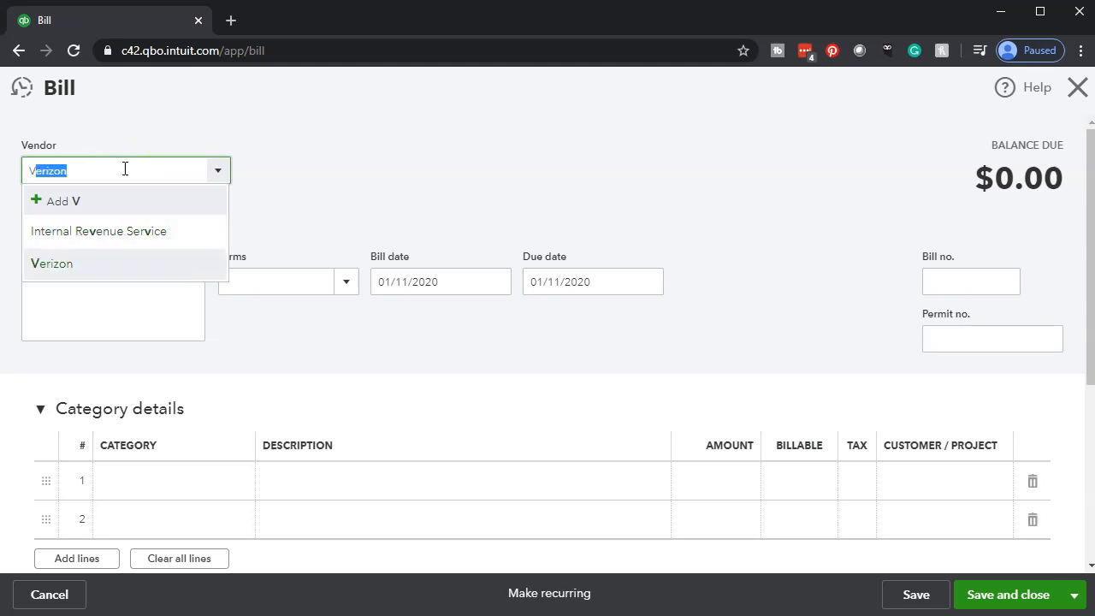
key(Return)
Step: Set the Verizon bill's terms to Net 30 and its bill date to 02/28/2020
key(Tab)
key(Tab)
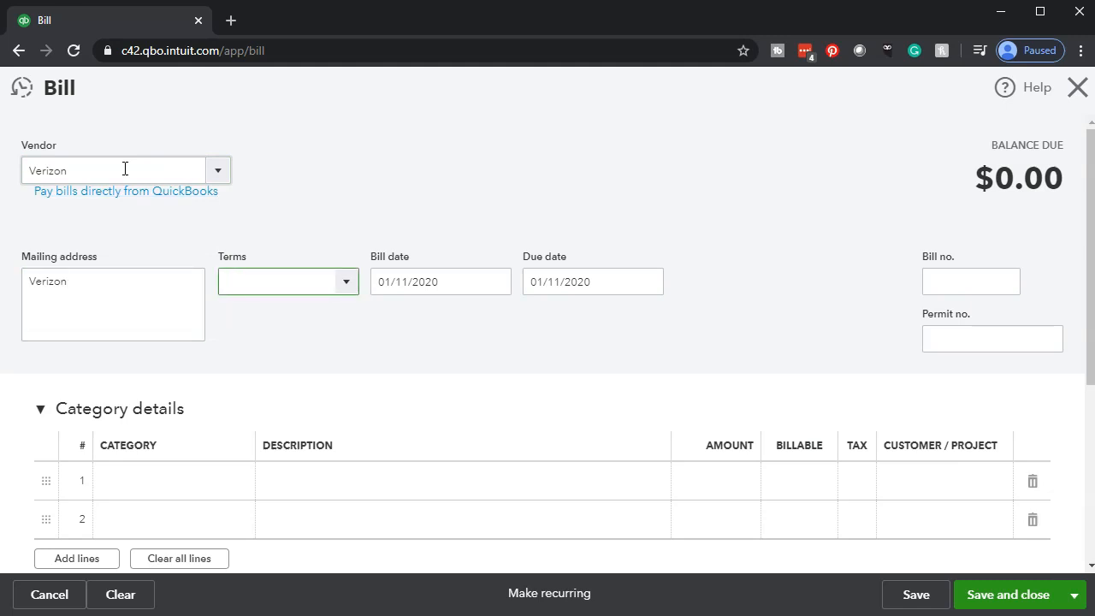
text(Net 15)
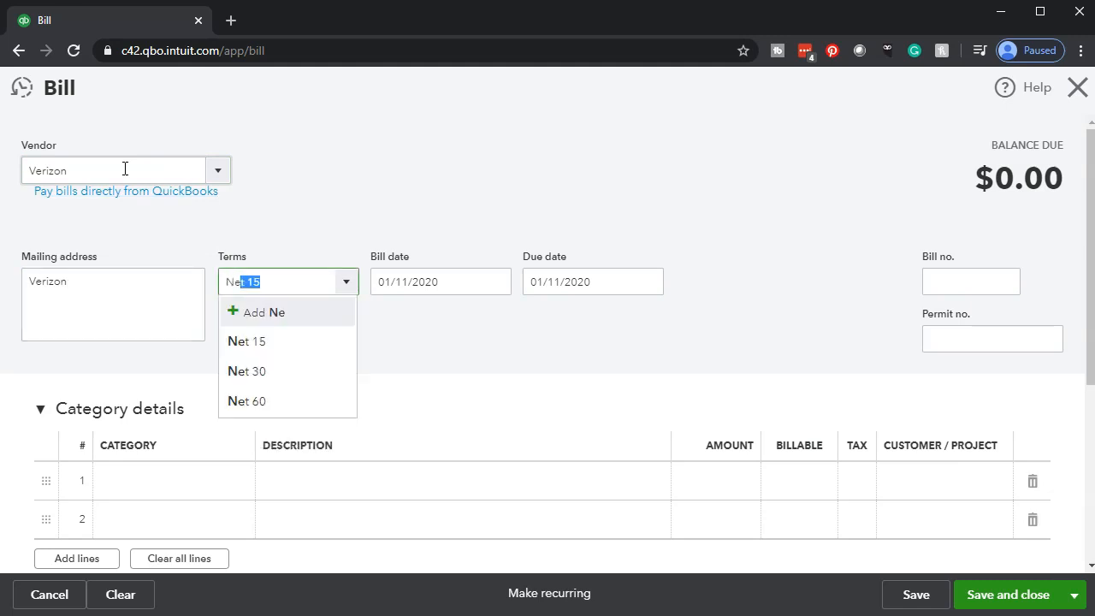
key(Down)
key(Down)
key(Tab)
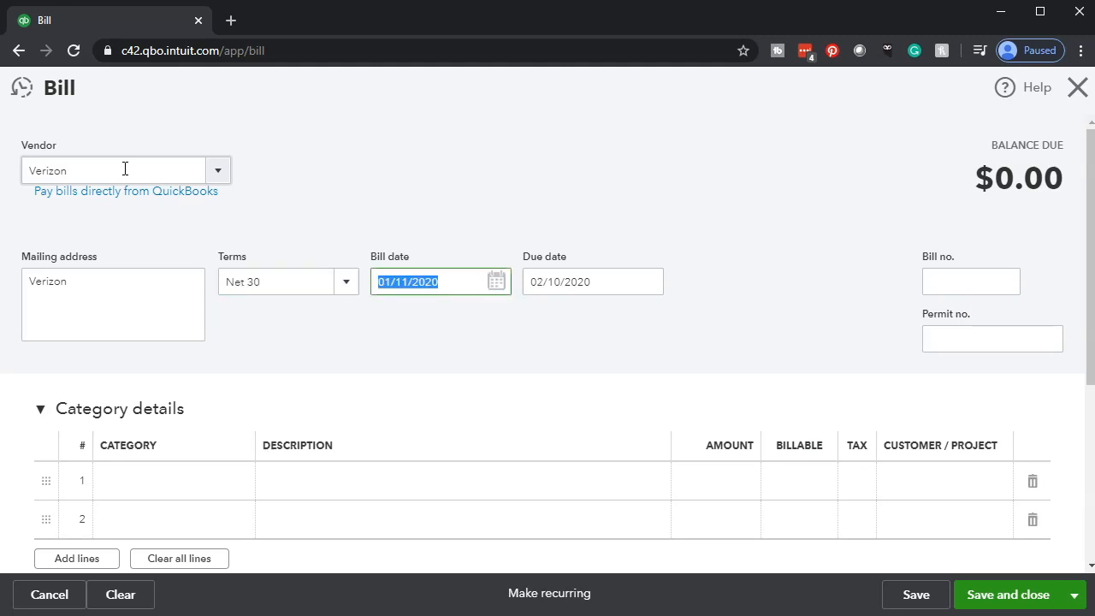
text(02/28/)
text(20)
key(Tab)
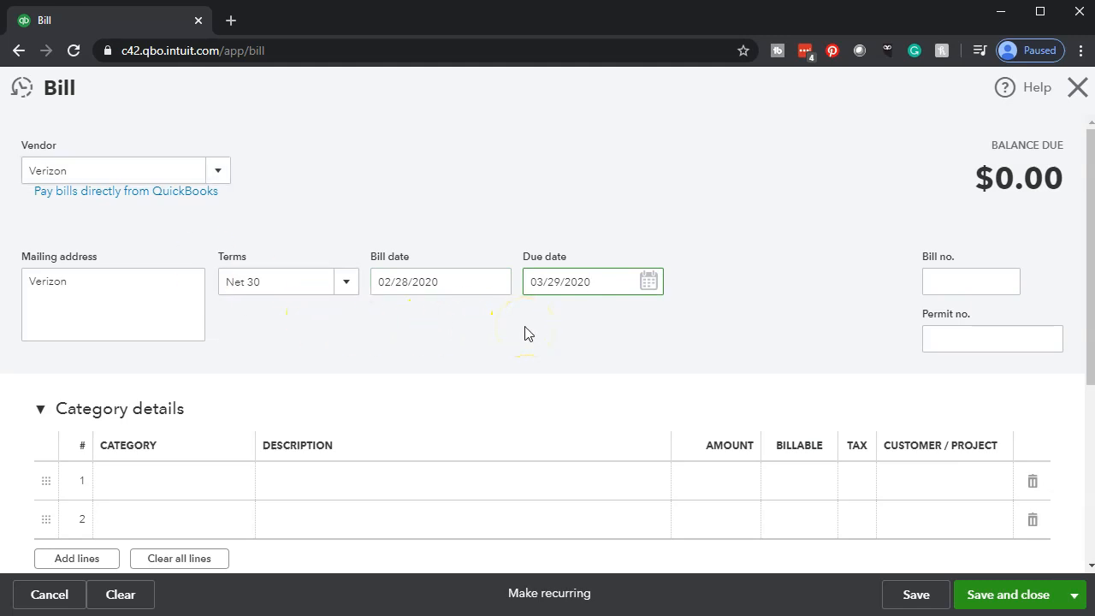
Step: Enter a Telephone Expense line of 365.00 in the category details, then save the bill and start a new one
scroll(524, 334, down, 1)
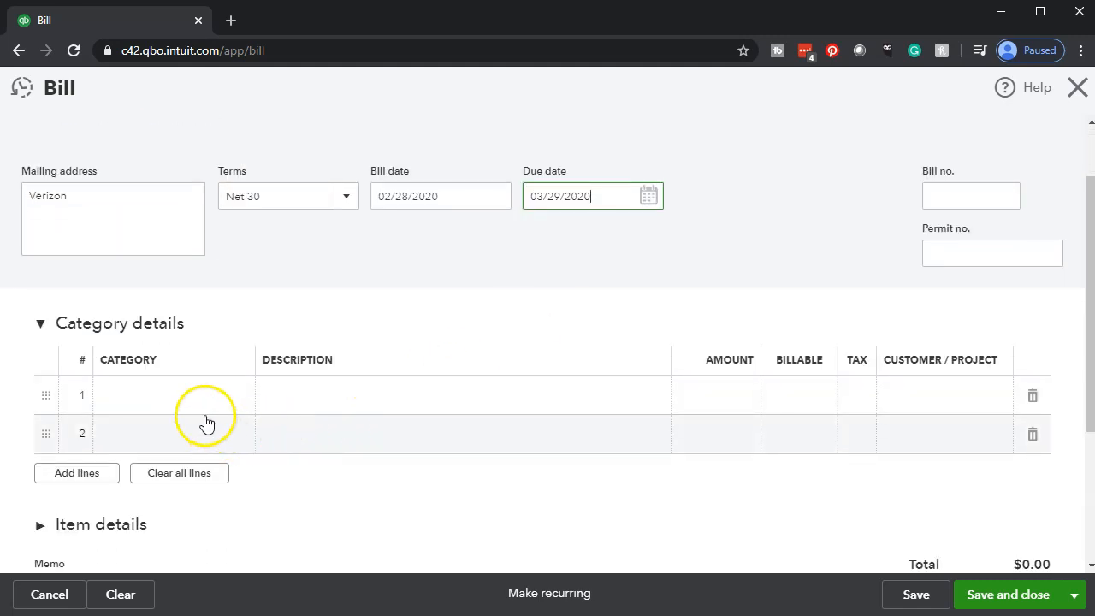
click(194, 406)
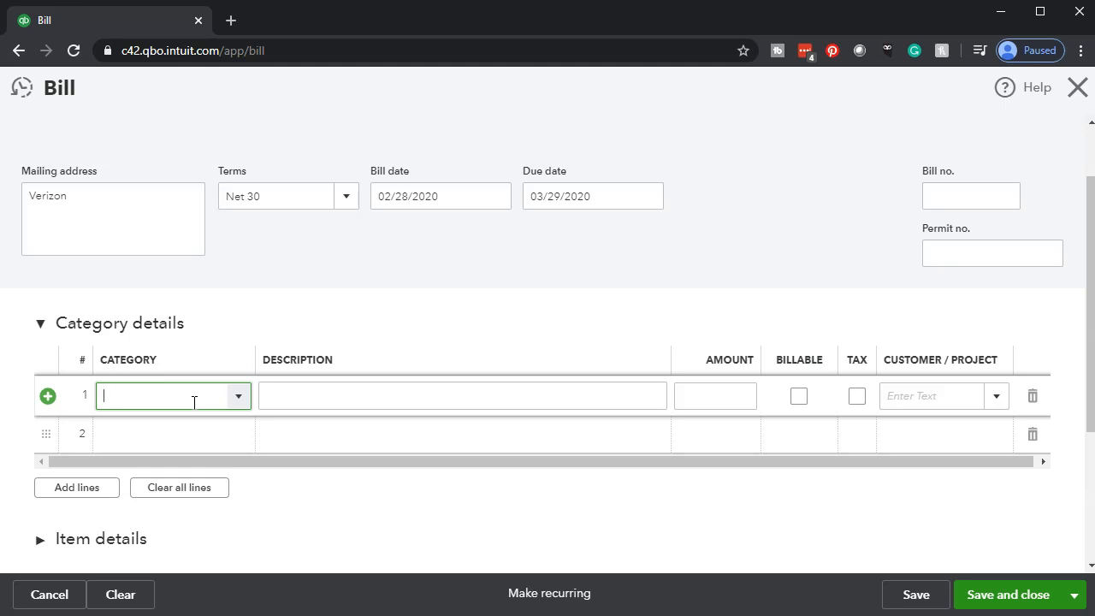
text(Te)
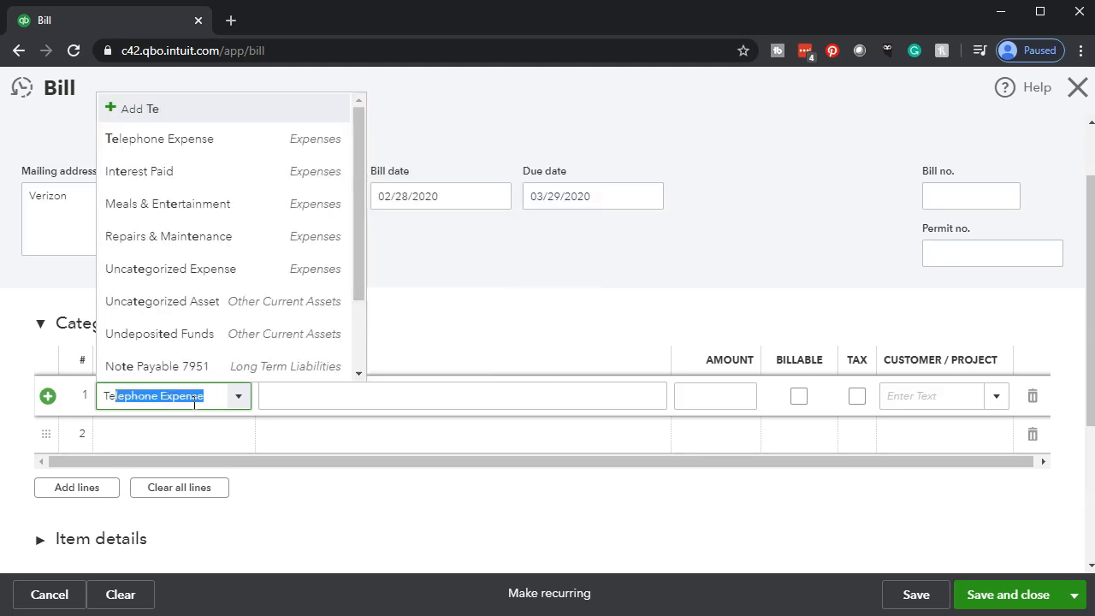
text(l)
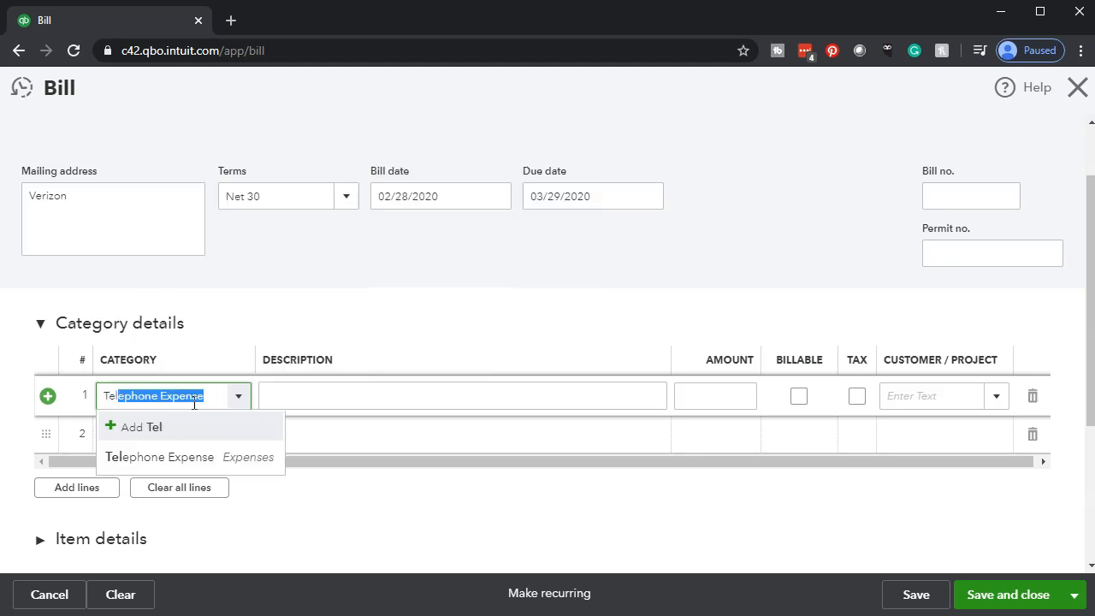
click(174, 460)
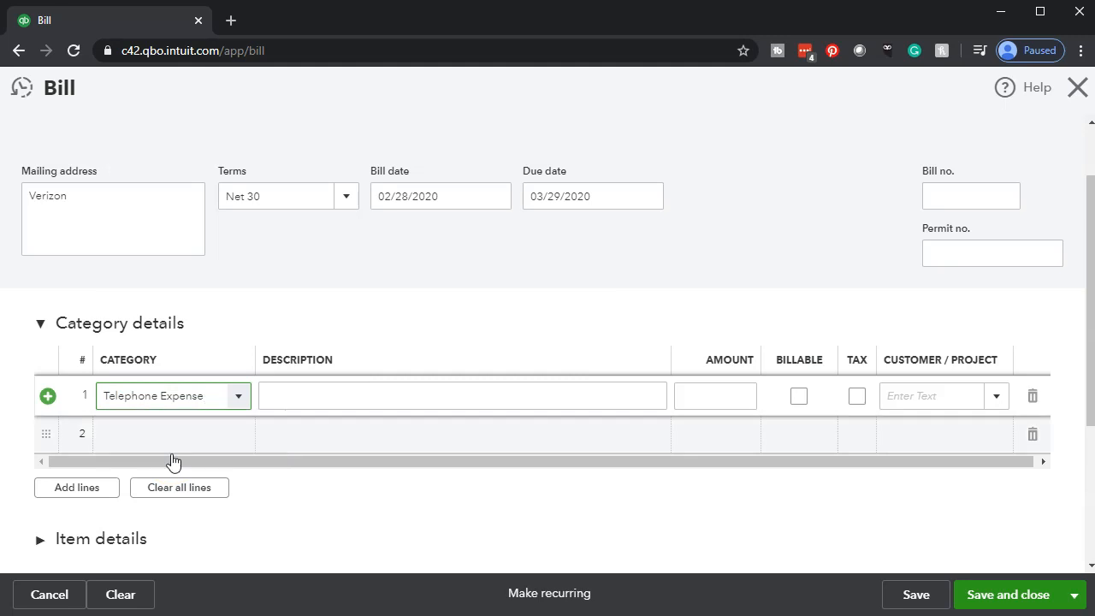
key(Tab)
key(Tab)
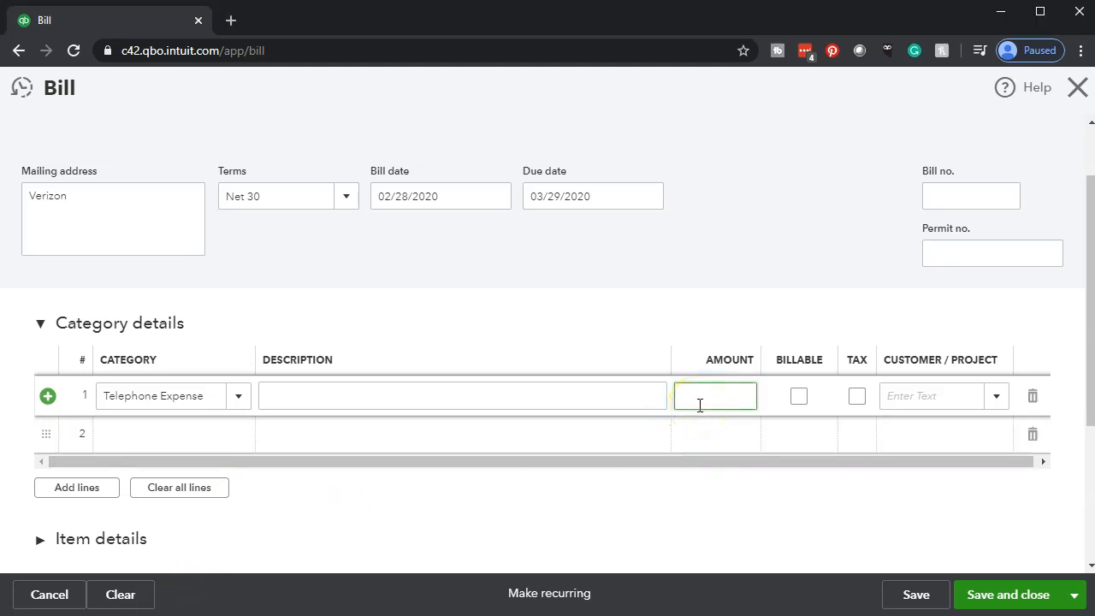
text(365)
key(Tab)
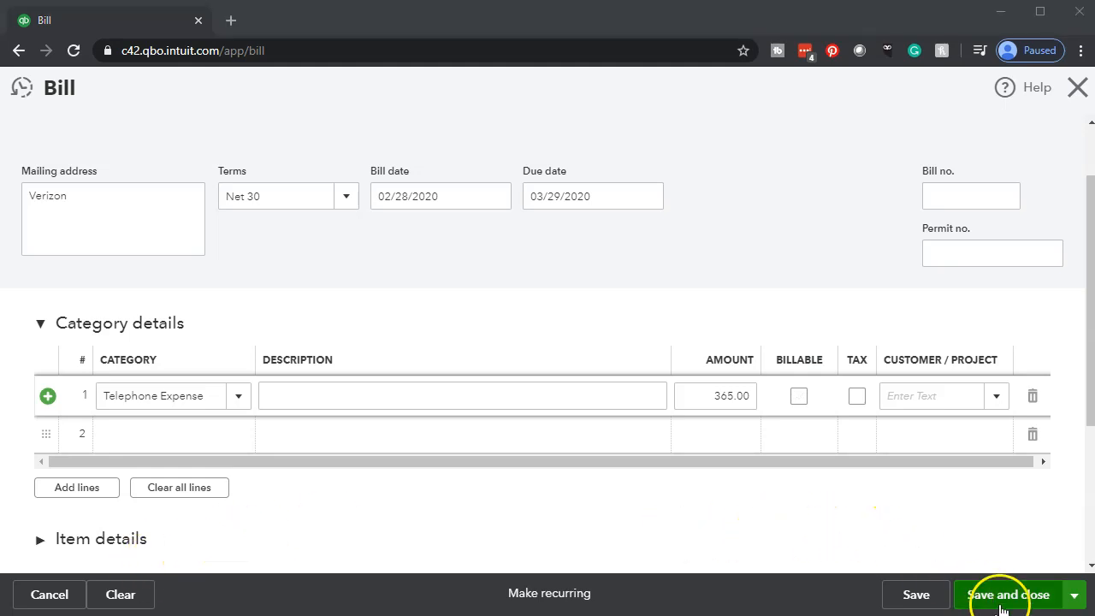
click(1074, 599)
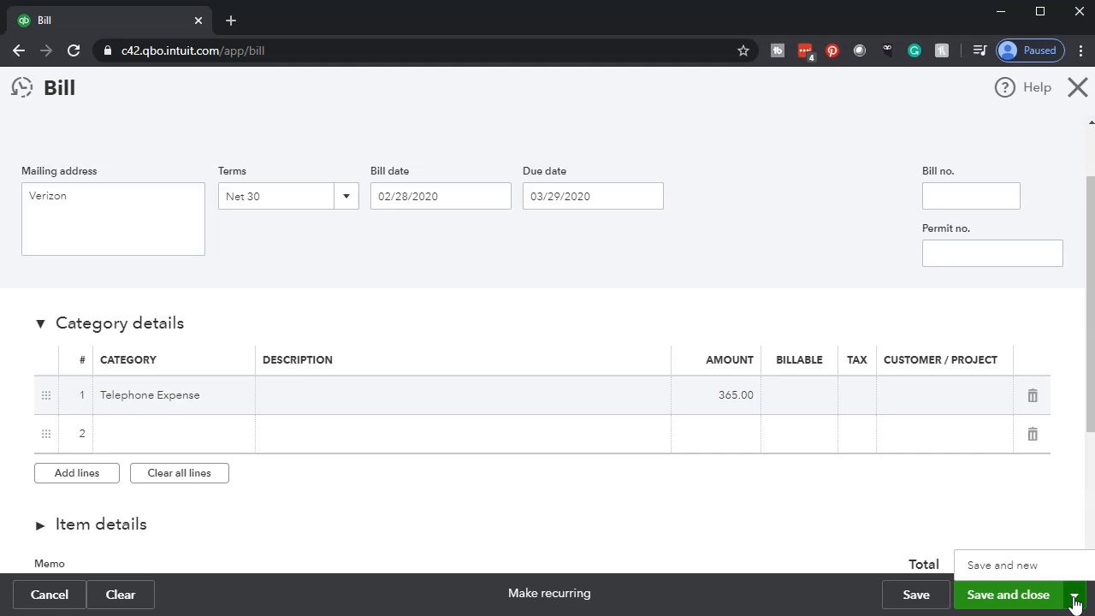
click(1033, 569)
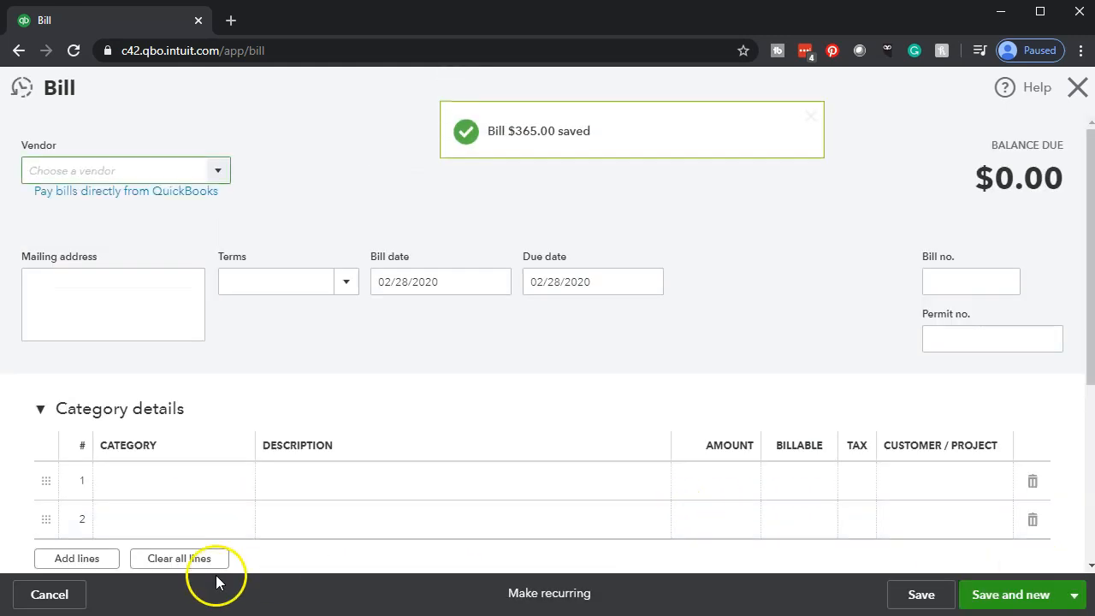
Step: Add Spectrum as a new vendor on the blank bill and save it without further details
click(112, 166)
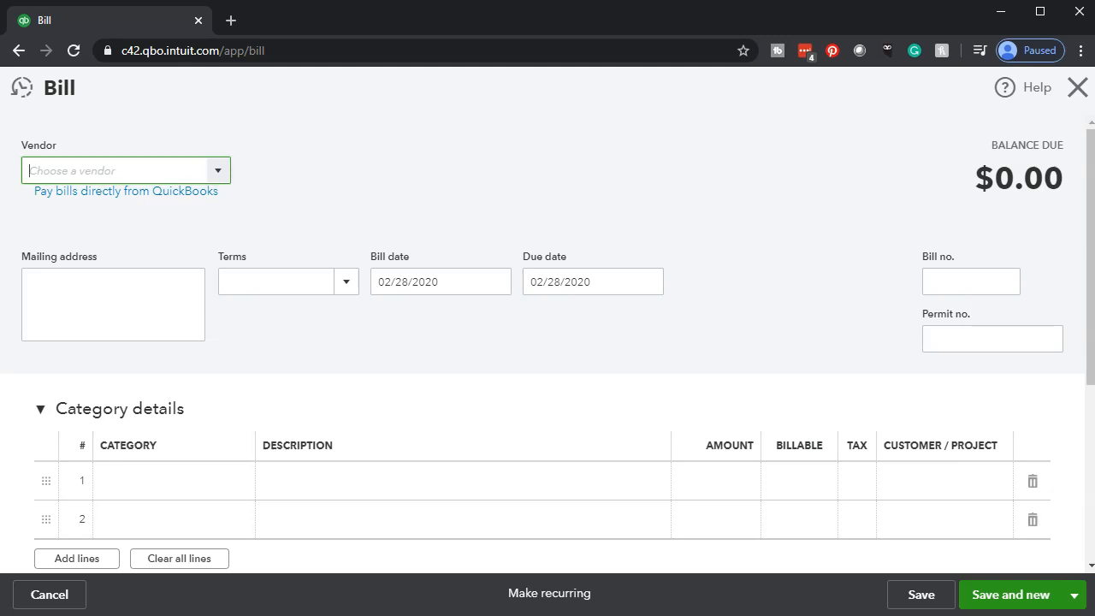
text(Sp)
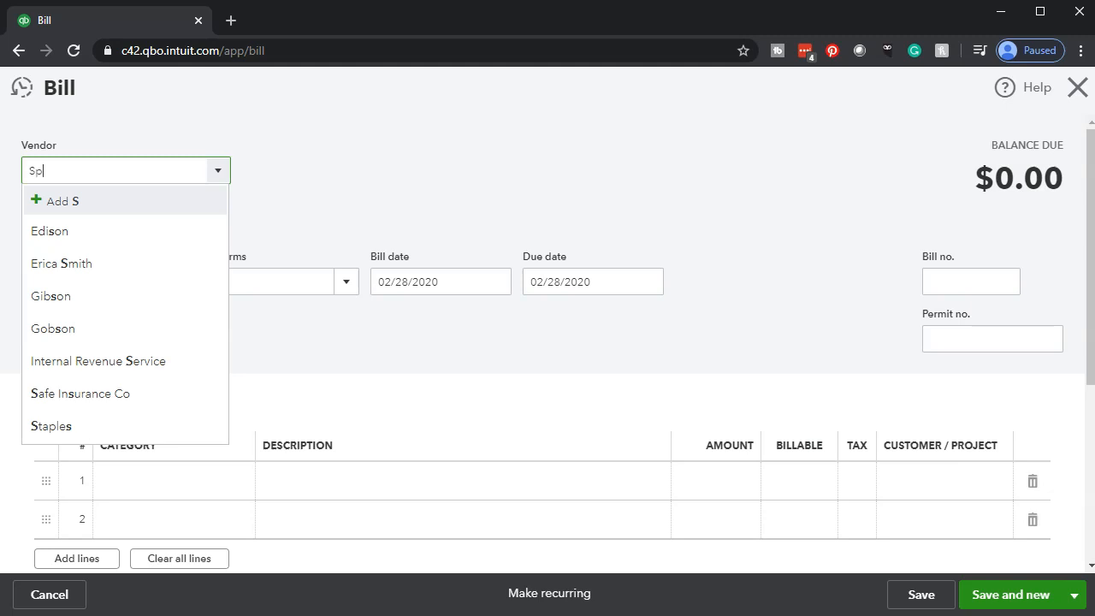
text(ectrum)
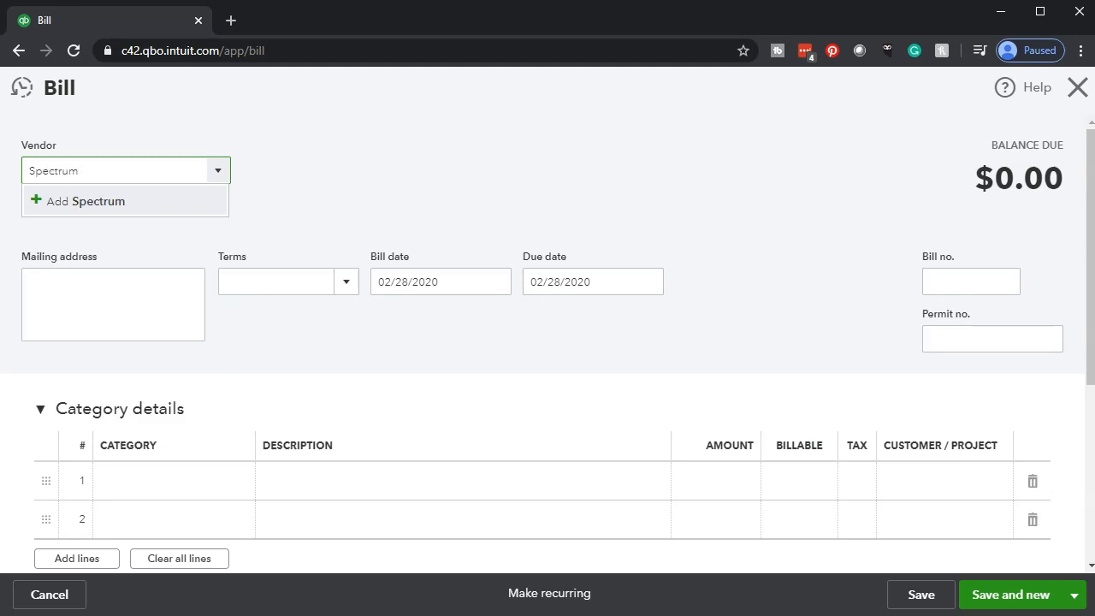
key(Return)
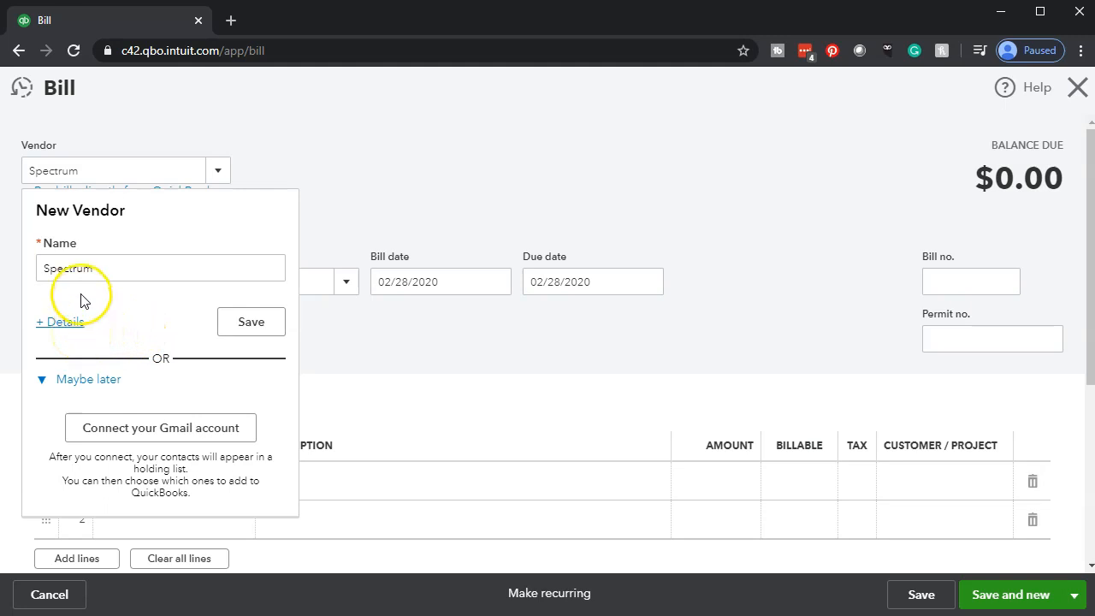
click(235, 323)
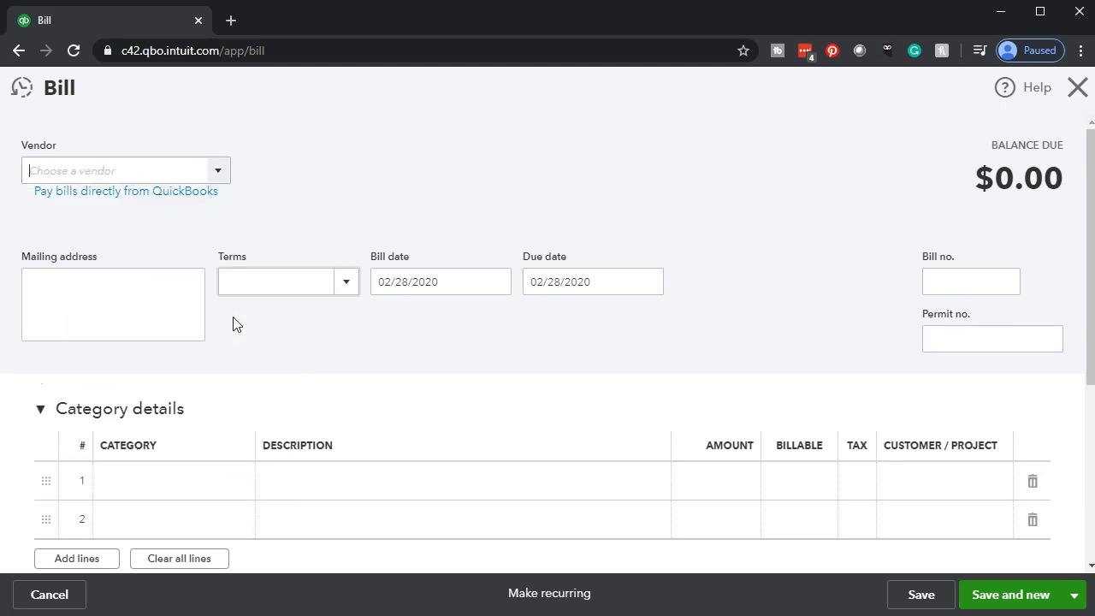
Step: Set the Spectrum bill's terms to Net 30
key(Tab)
key(Tab)
key(Tab)
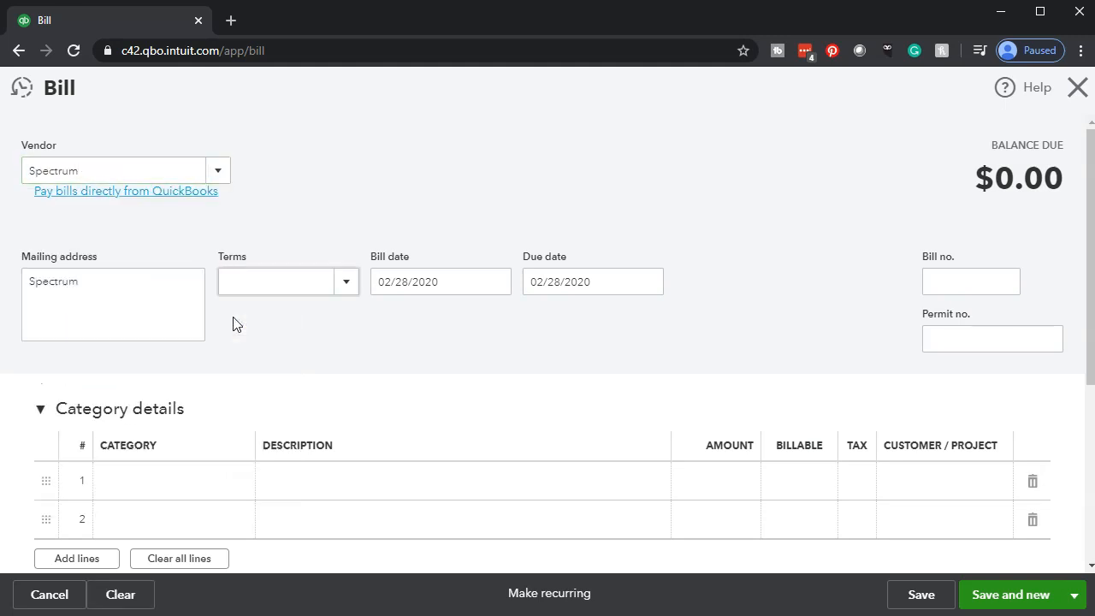
text(n)
key(Down)
key(Down)
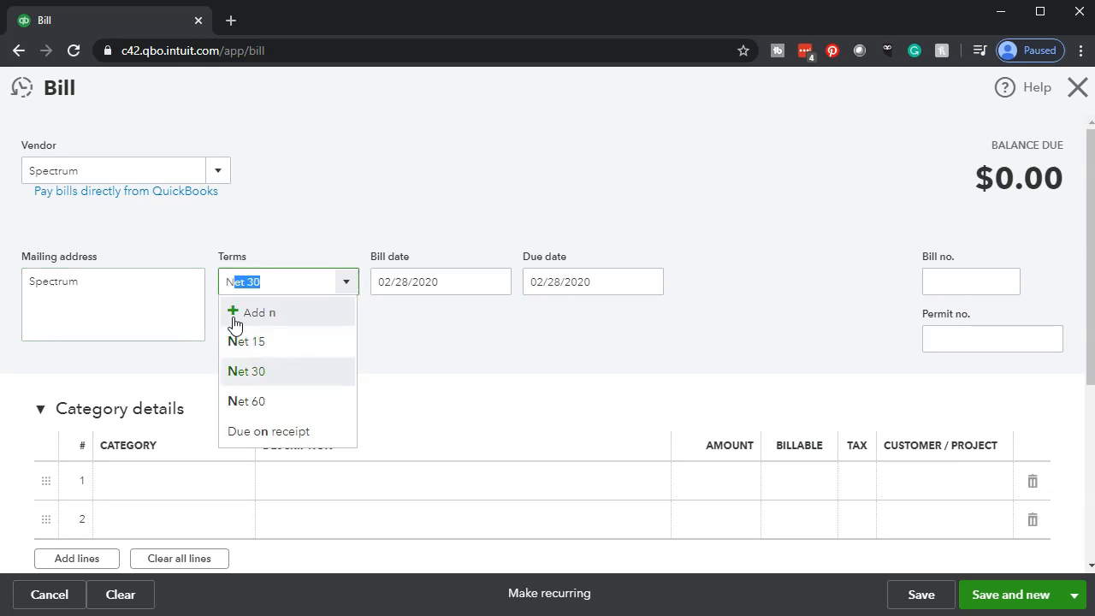
key(Tab)
key(Tab)
key(Tab)
key(Tab)
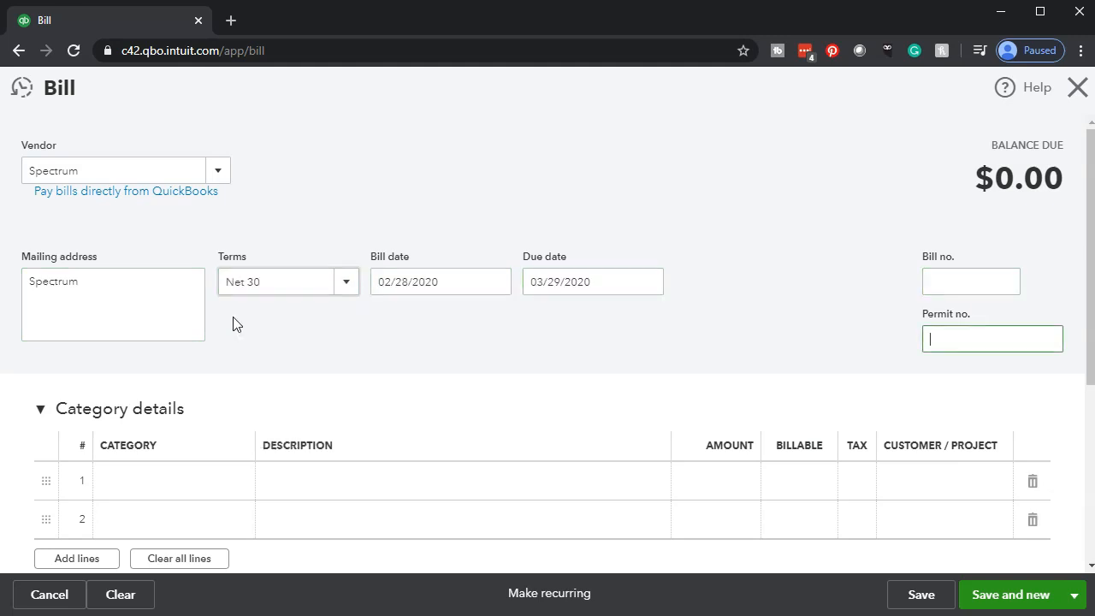
Step: Create an Internet Expense account of type Expenses with detail type Utilities as the category of the bill's first line
key(Tab)
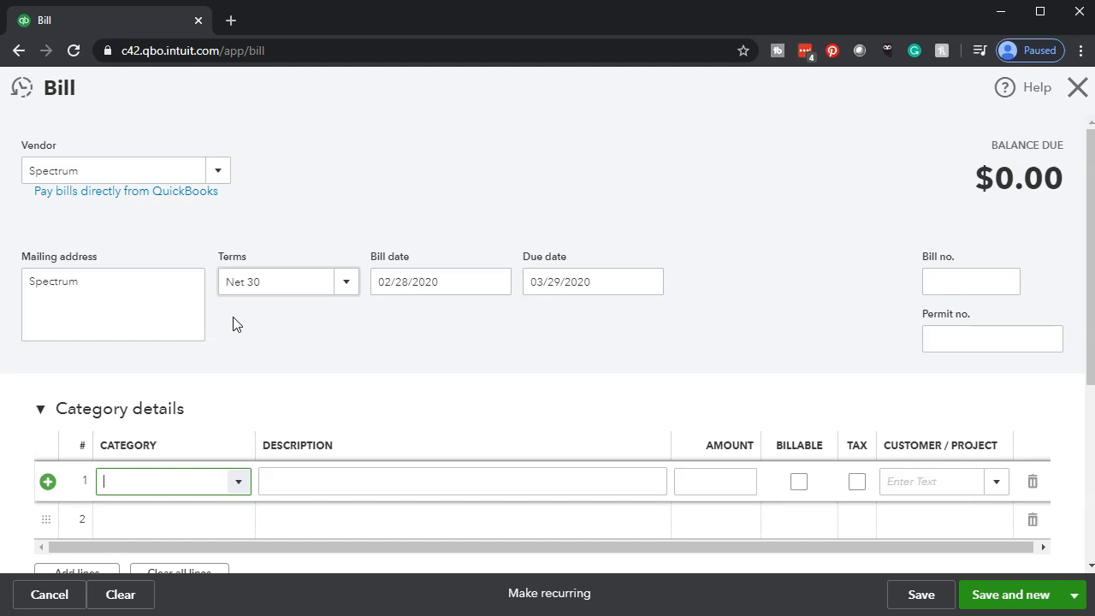
text(Inter)
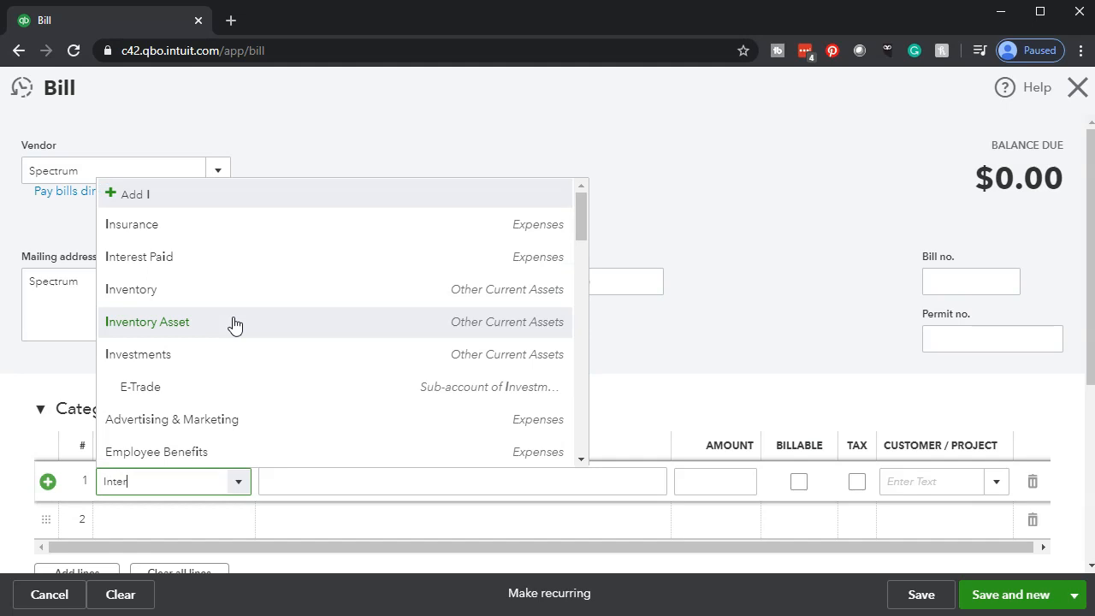
text(net Expen)
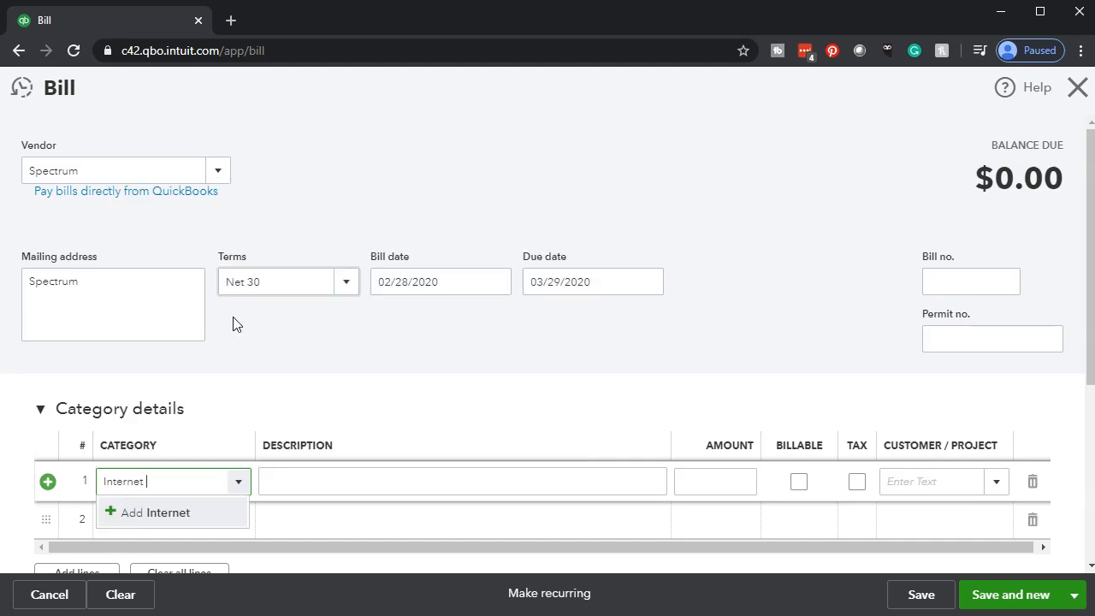
text(se)
key(Tab)
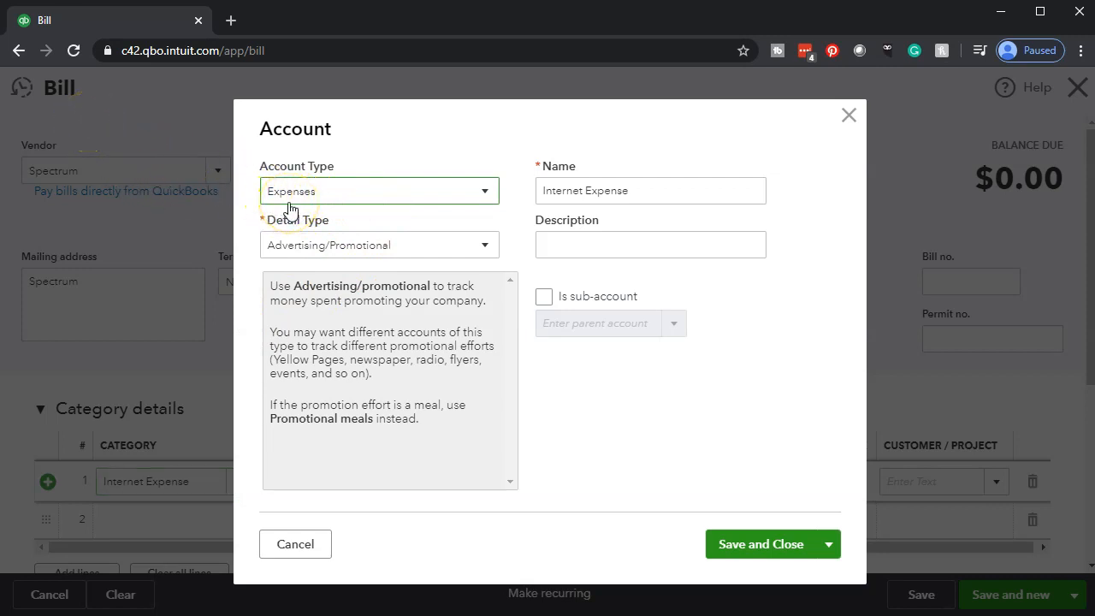
click(484, 191)
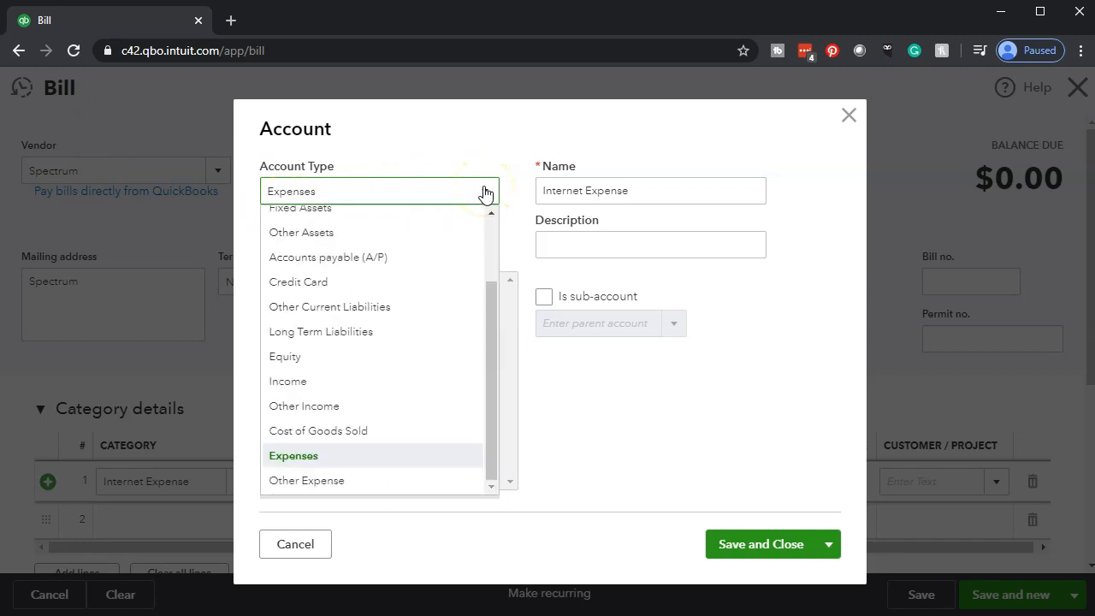
click(484, 191)
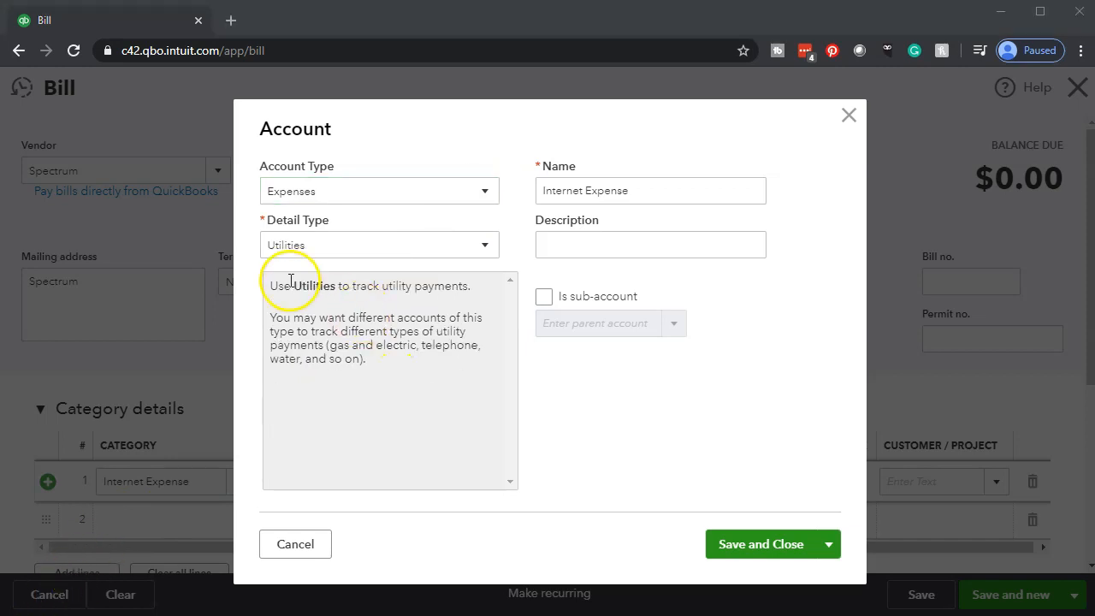
click(485, 246)
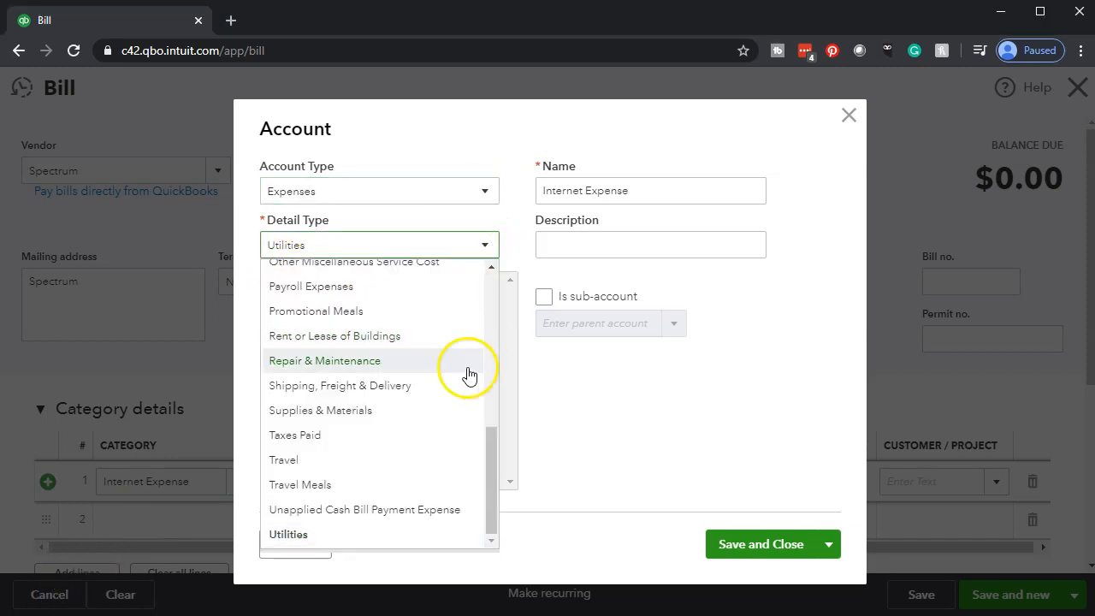
click(360, 539)
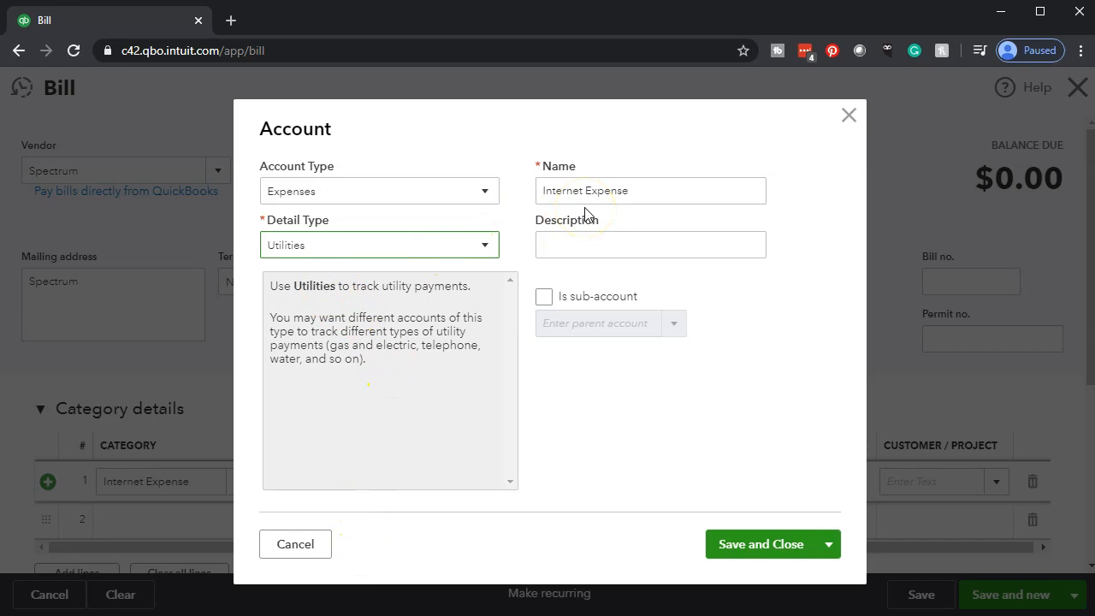
click(724, 547)
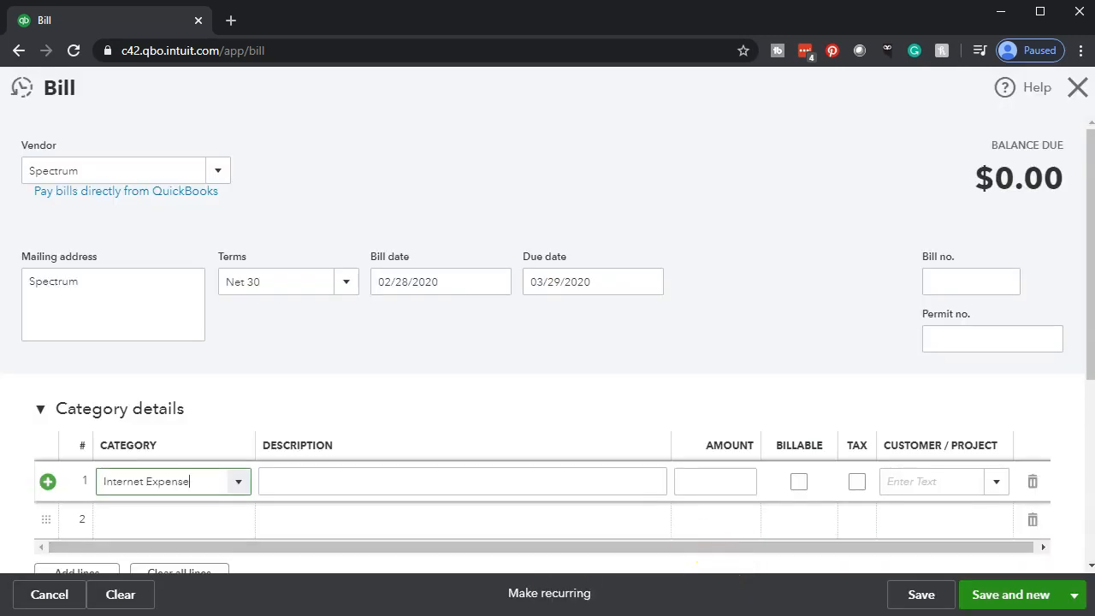
Step: Enter 180.00 as the Internet Expense amount on the Spectrum bill, then save it and start a new bill
click(699, 488)
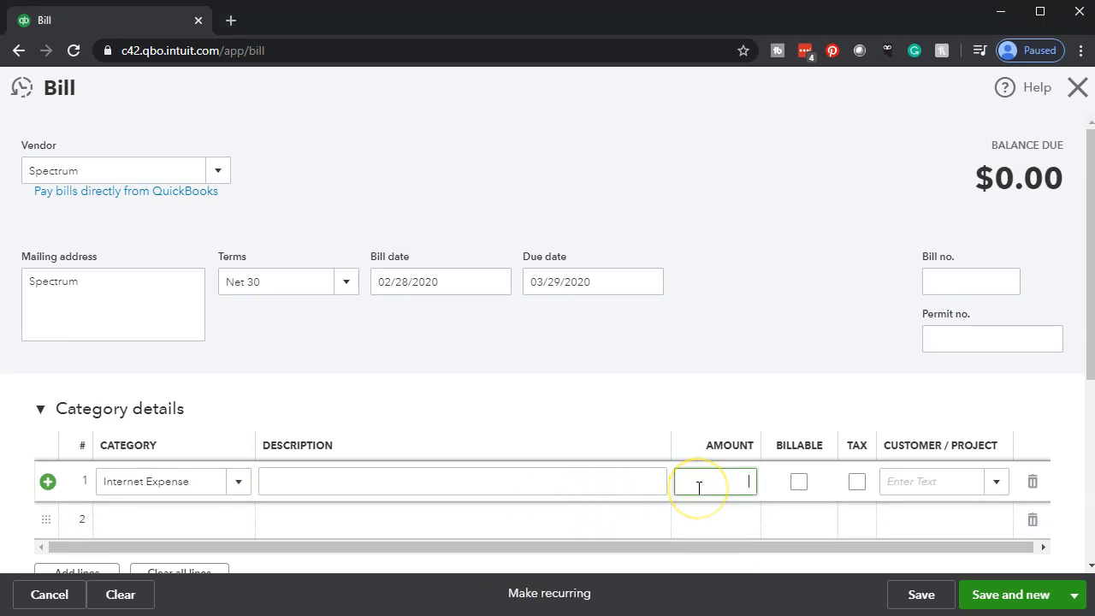
text(180)
key(Tab)
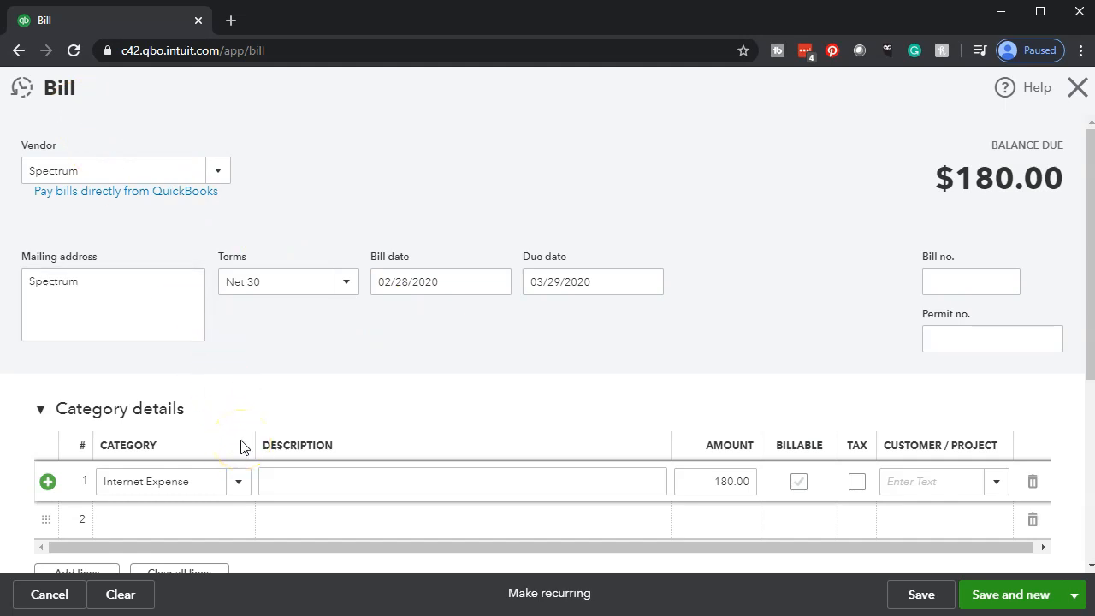
click(993, 602)
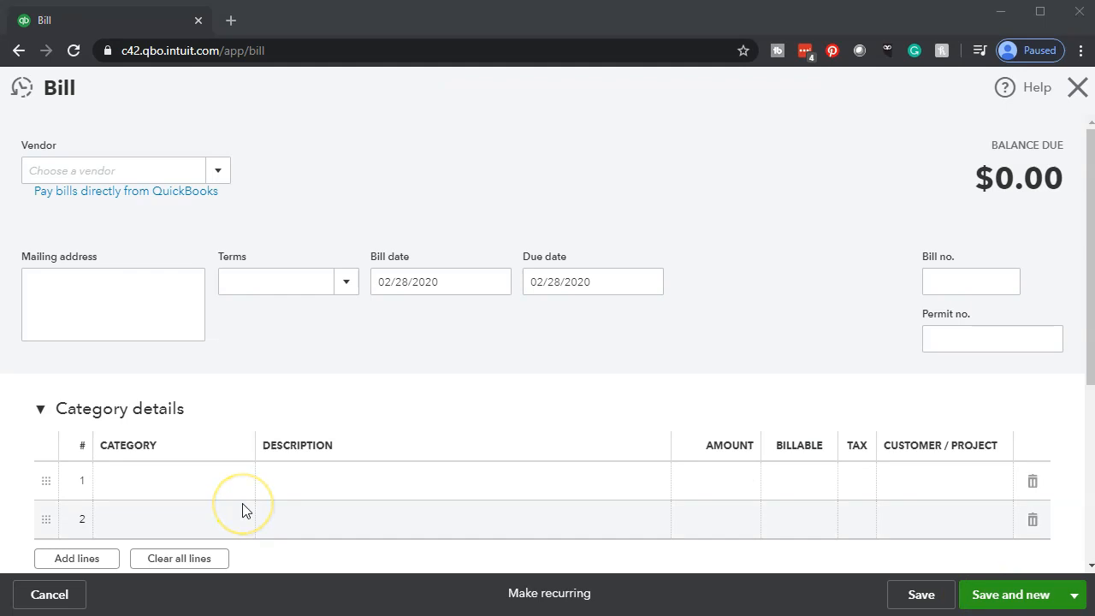
Step: Choose Edison as the vendor of the blank bill
click(99, 176)
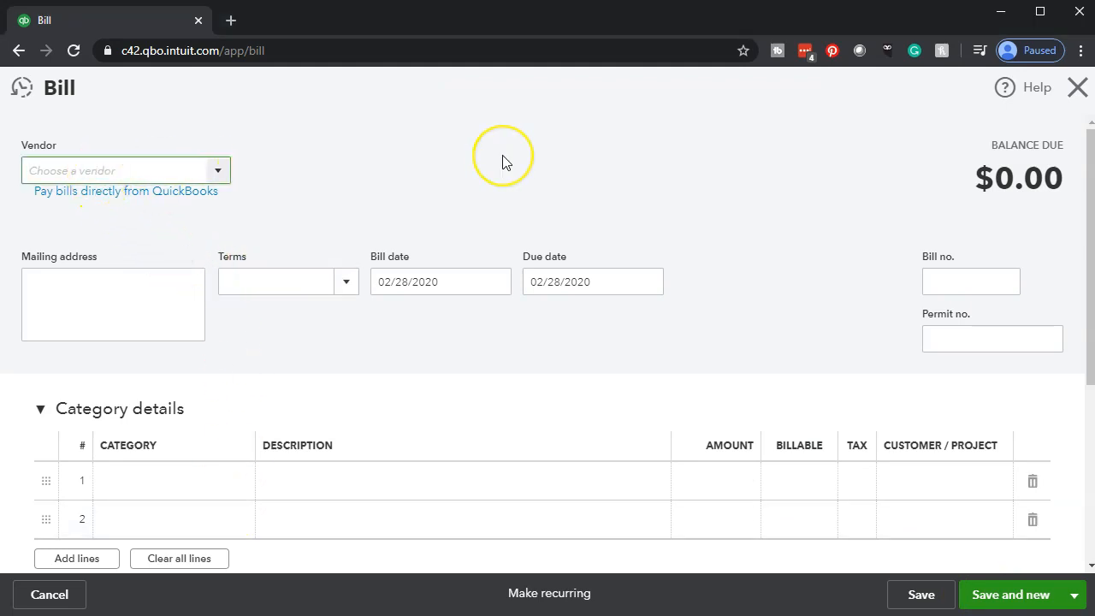
text(E)
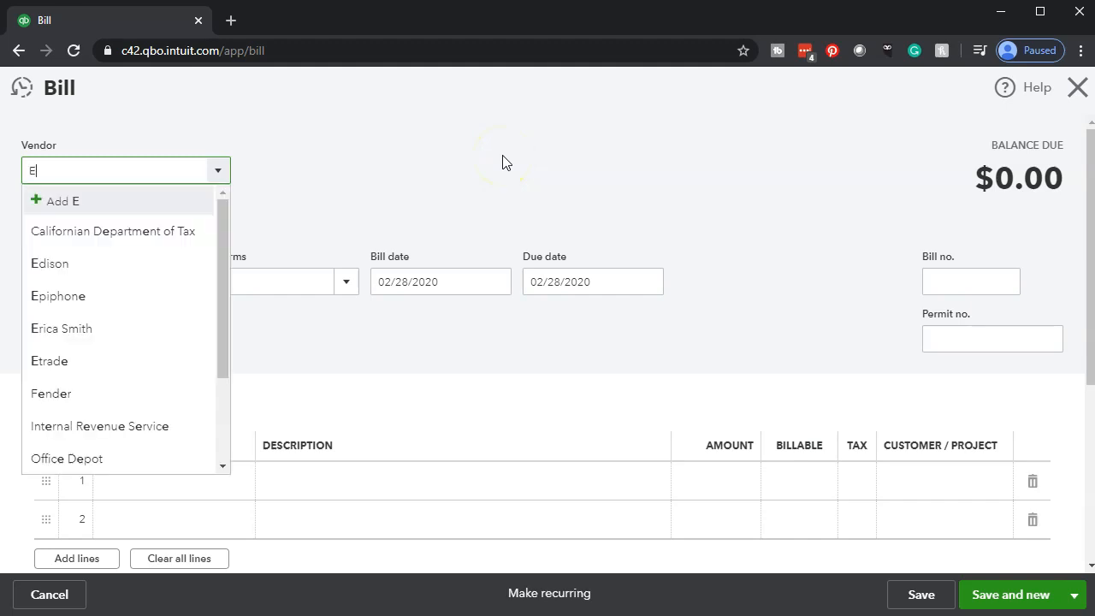
text(d)
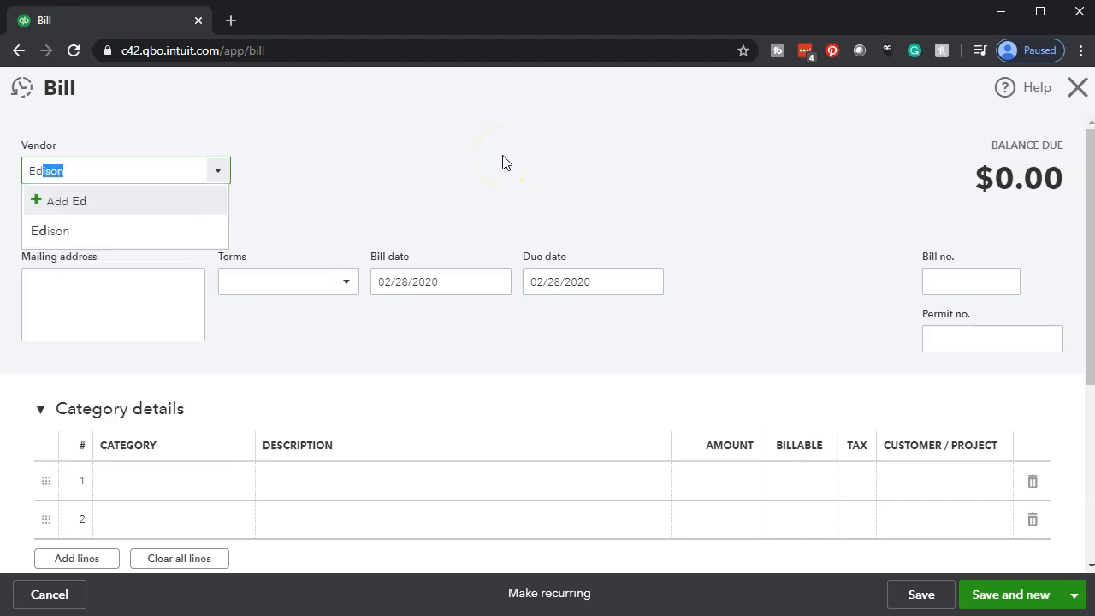
key(BackSpace)
key(Down)
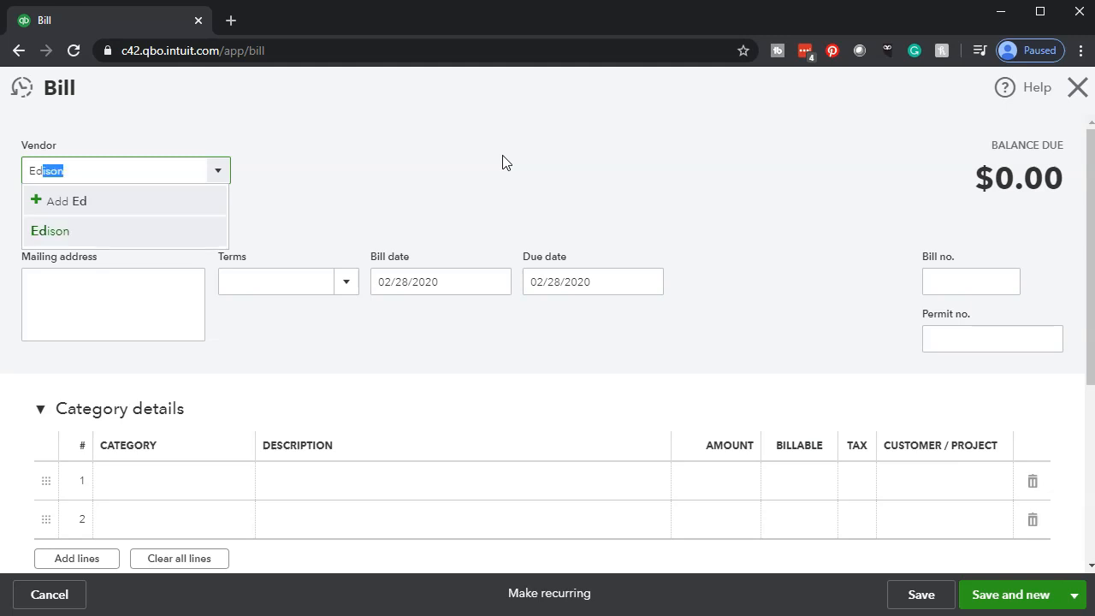
key(Return)
Step: Set the Edison bill's terms to Net 30
key(Tab)
key(Tab)
text(T)
key(Down)
key(Down)
key(Down)
key(Tab)
Step: Enter a Utilities line of 648.00 in the Edison bill's category details, then save and close the bill
key(Tab)
key(Tab)
key(Tab)
key(Tab)
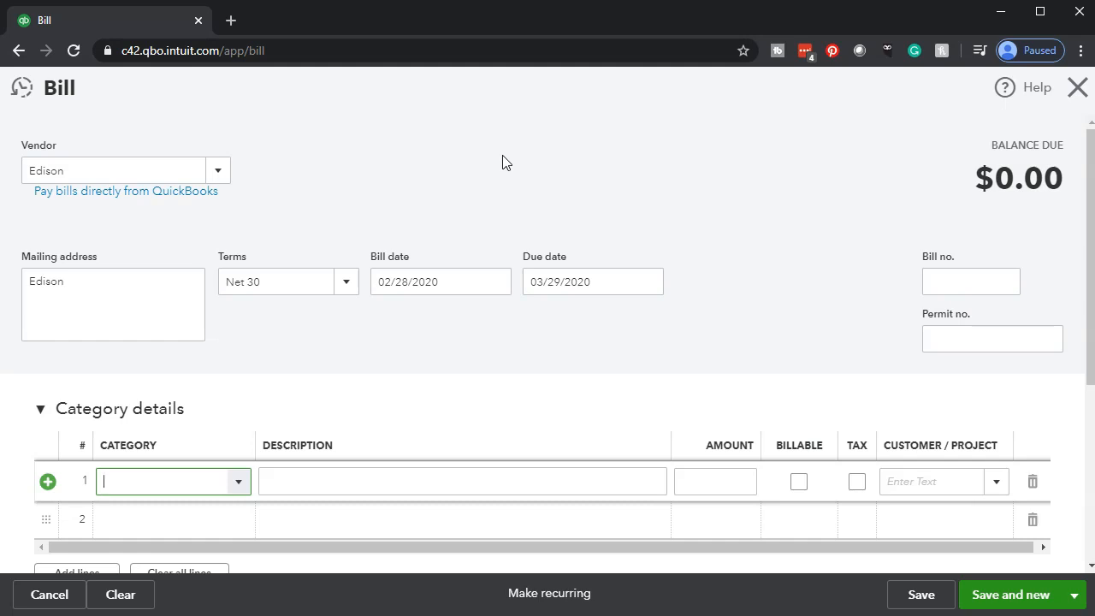
text(U)
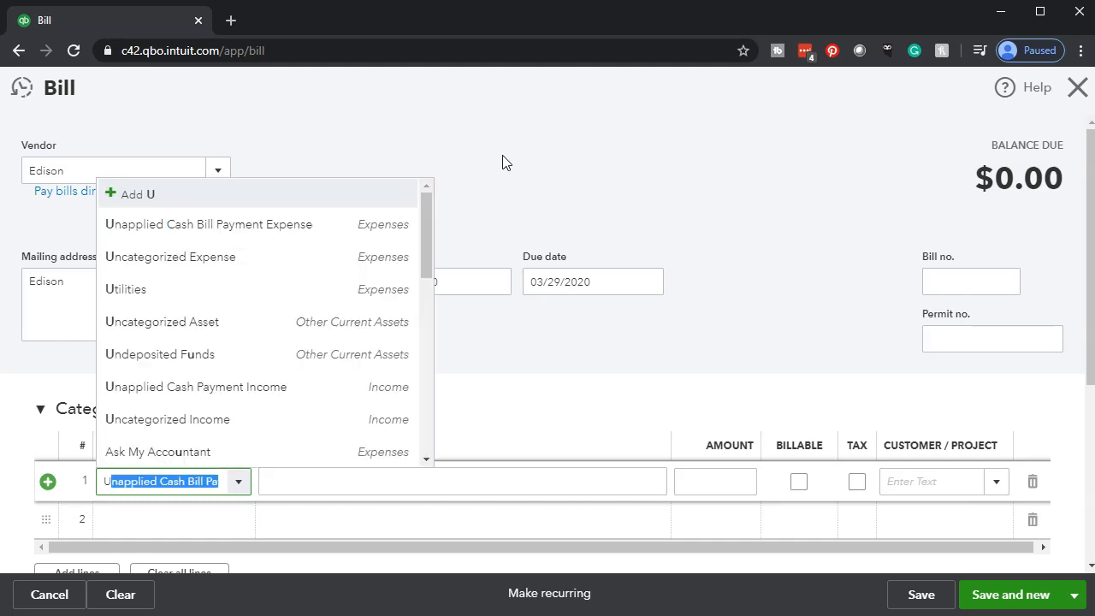
text(t)
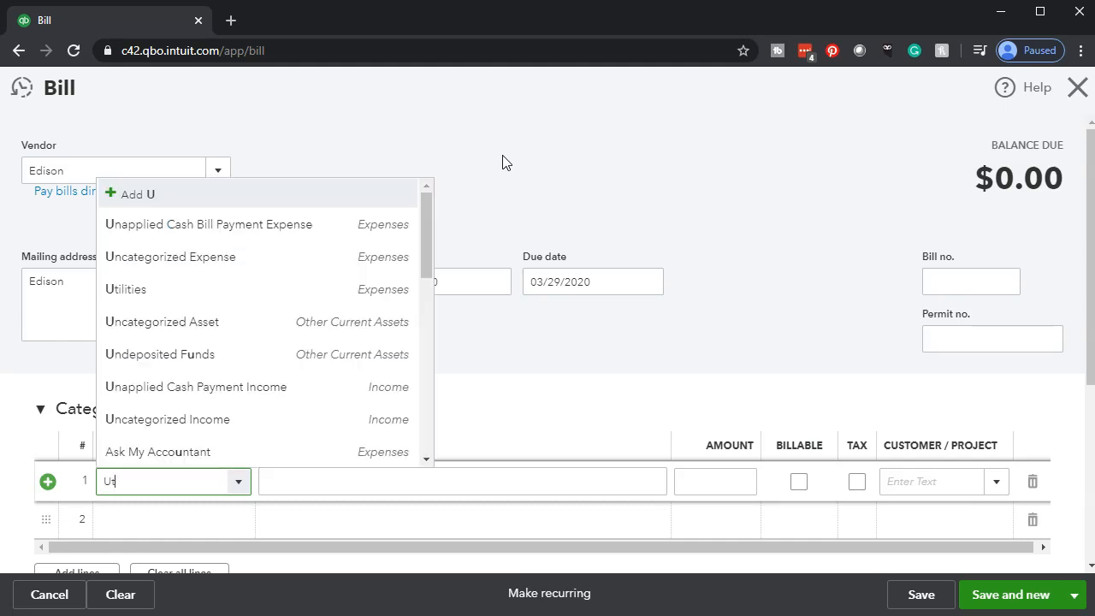
key(BackSpace)
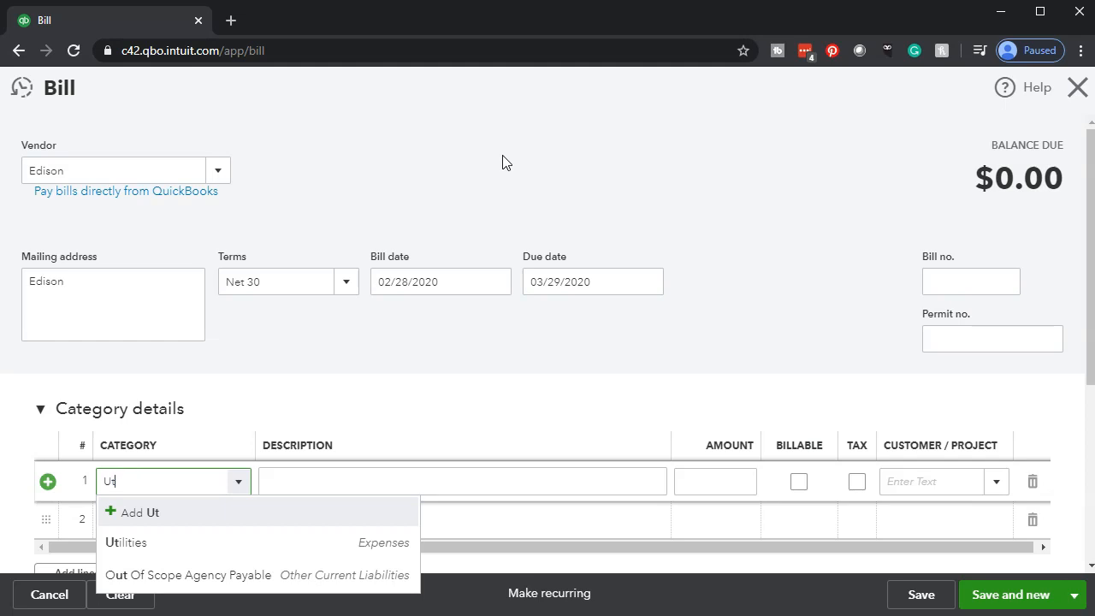
key(Down)
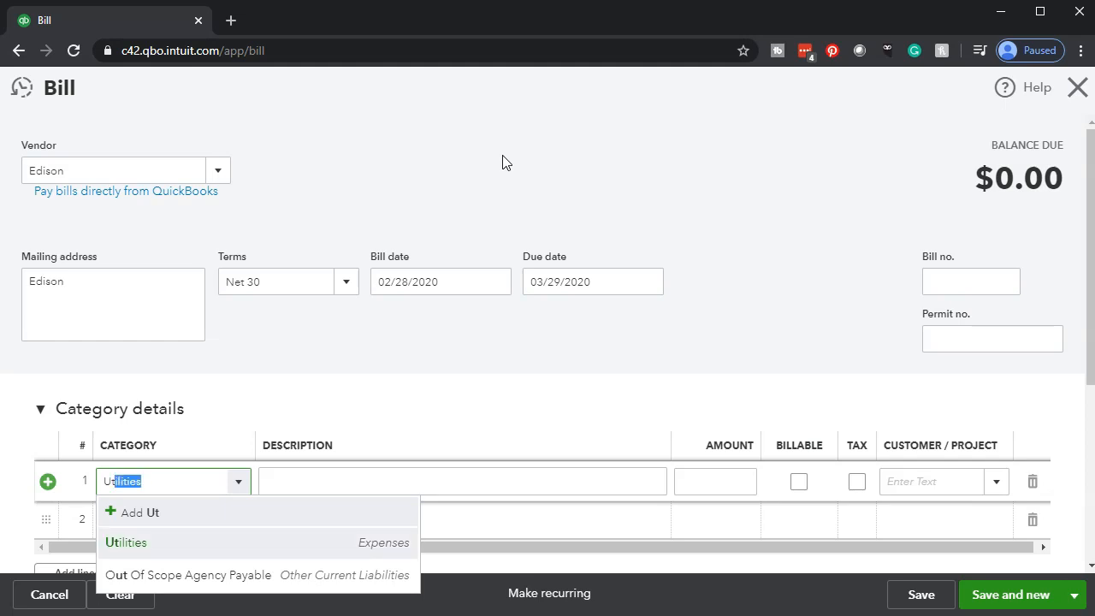
key(Tab)
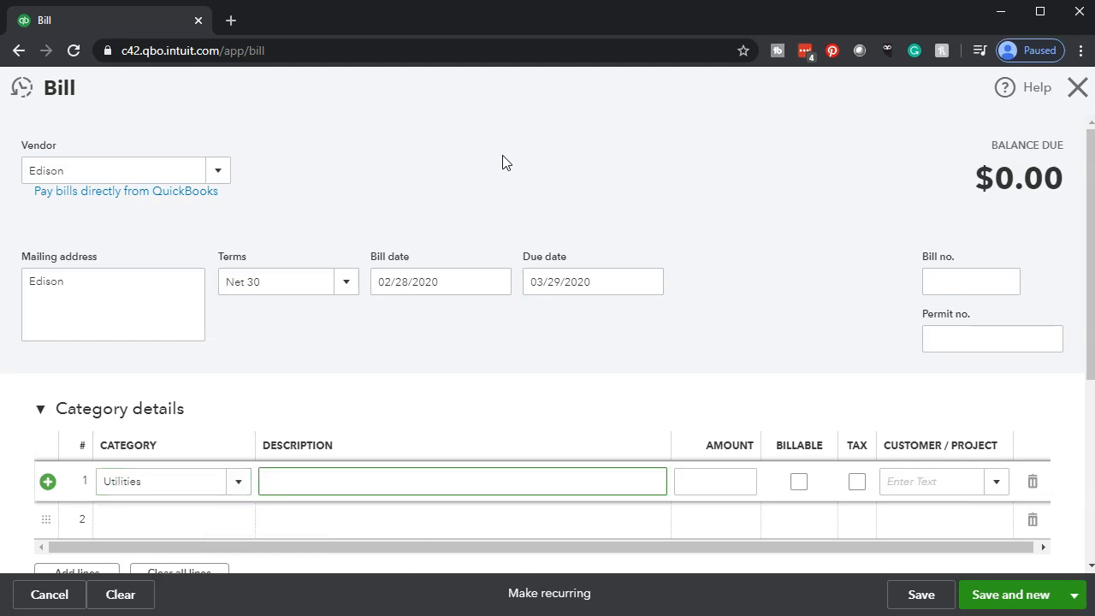
key(Tab)
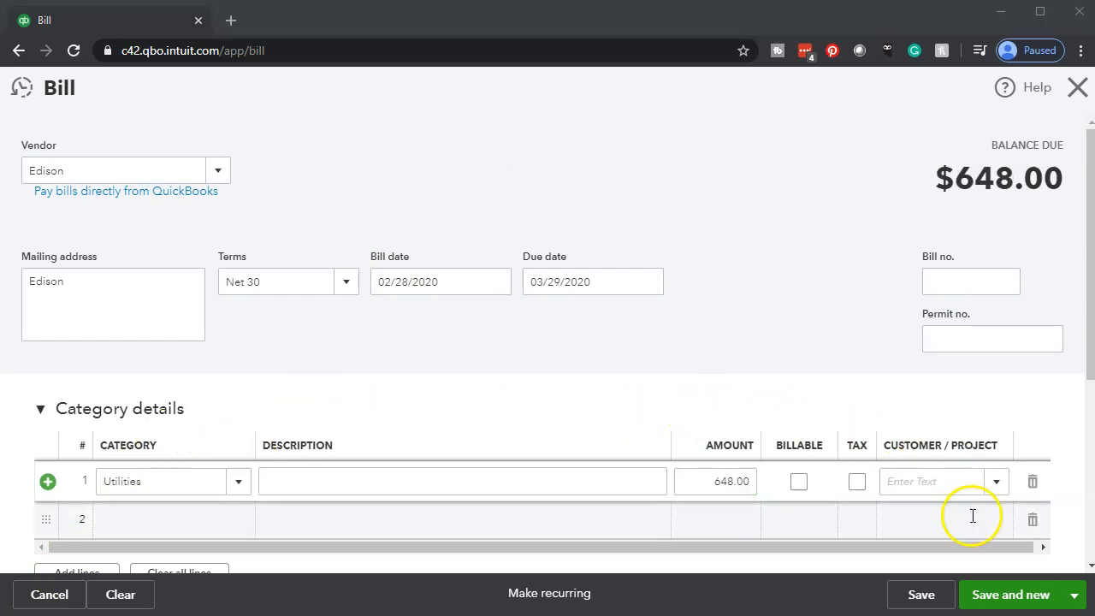
click(1079, 596)
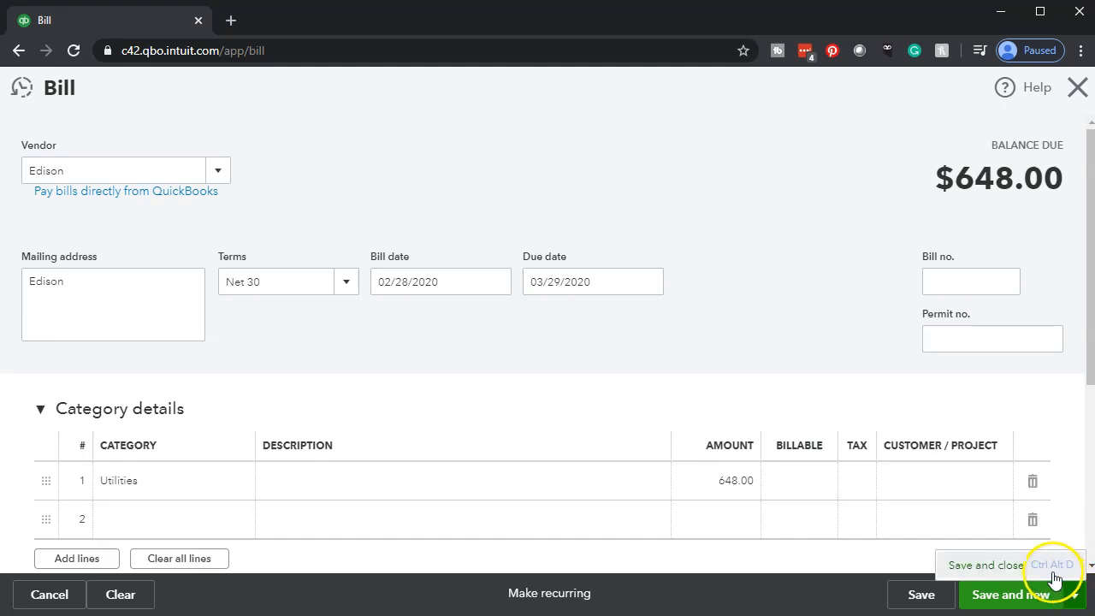
click(1002, 566)
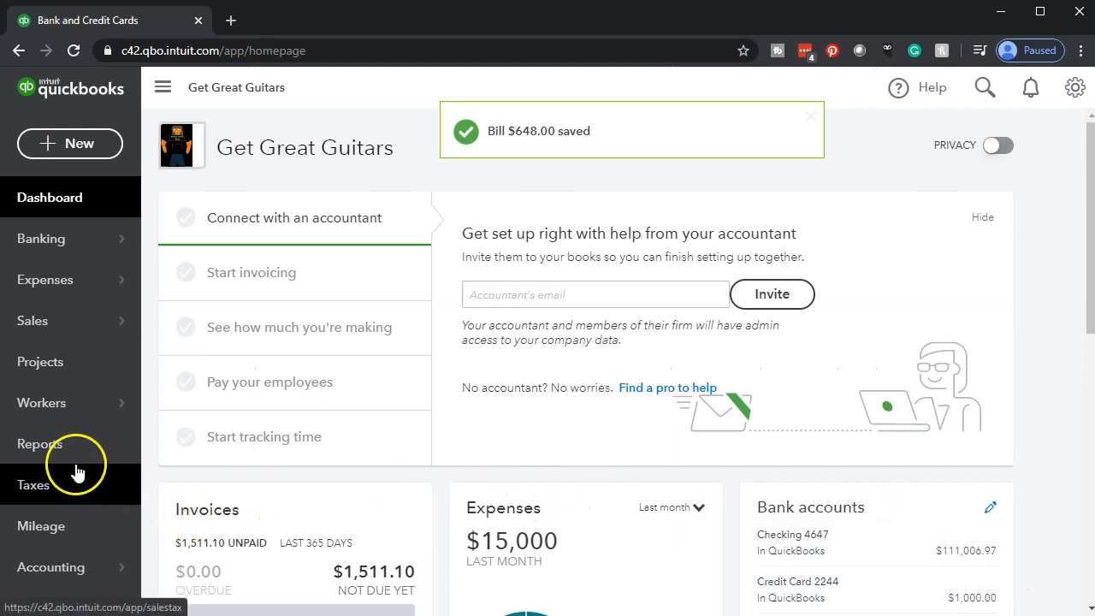
Step: Run the Balance Sheet report for the period 01/01/2020 to 12/31/2020
click(74, 459)
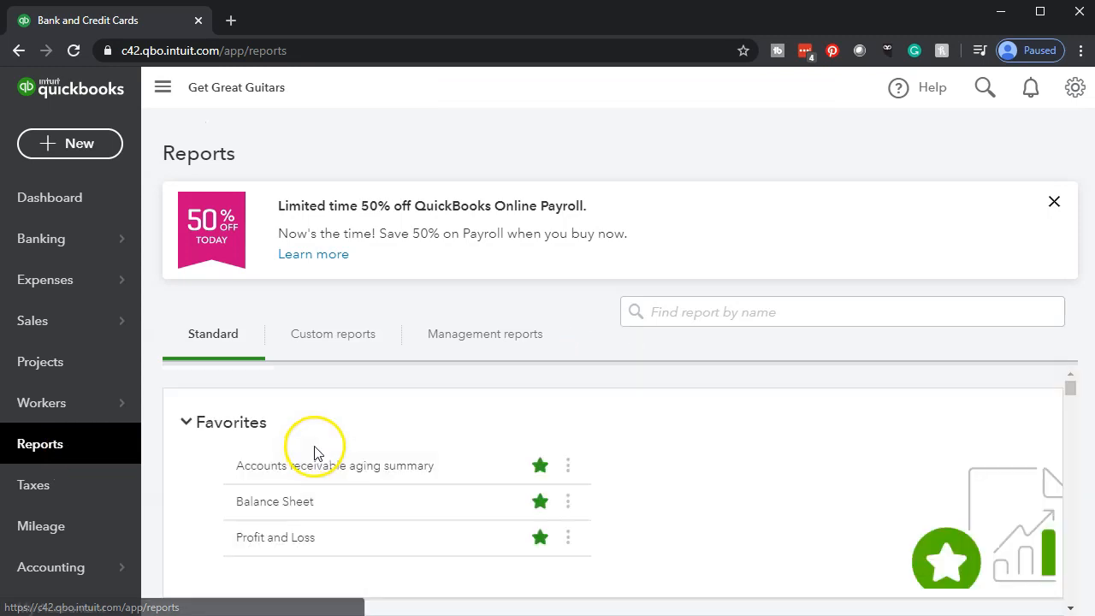
click(294, 509)
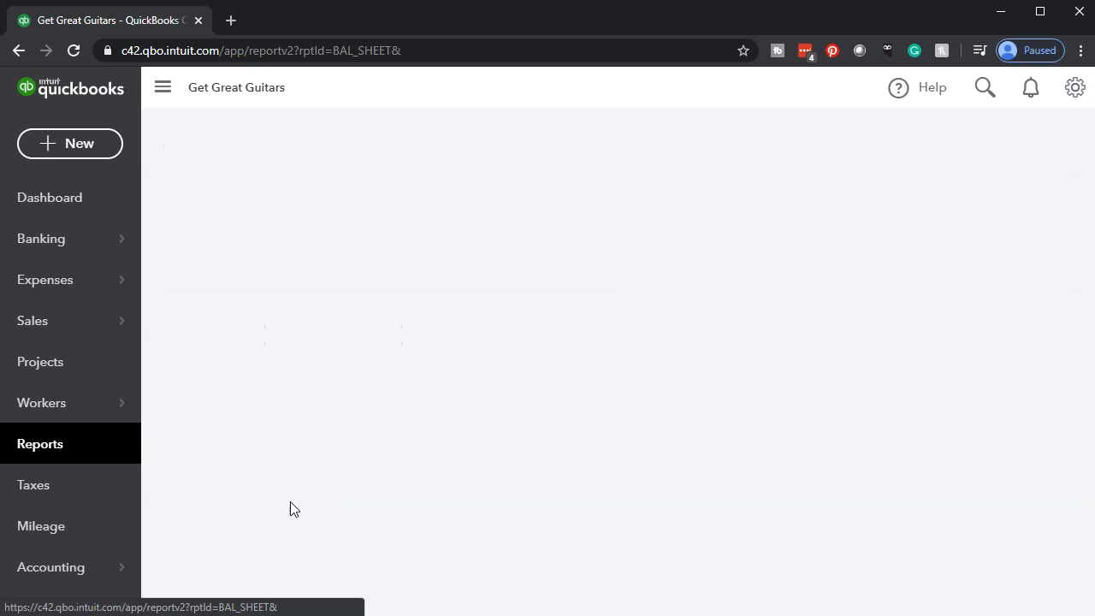
click(346, 357)
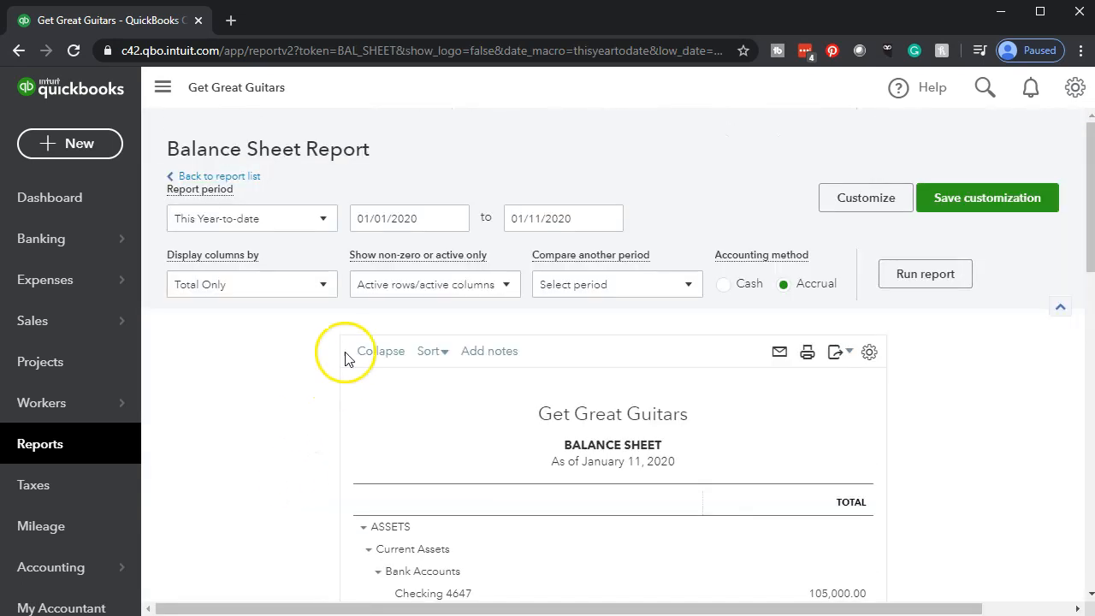
click(431, 221)
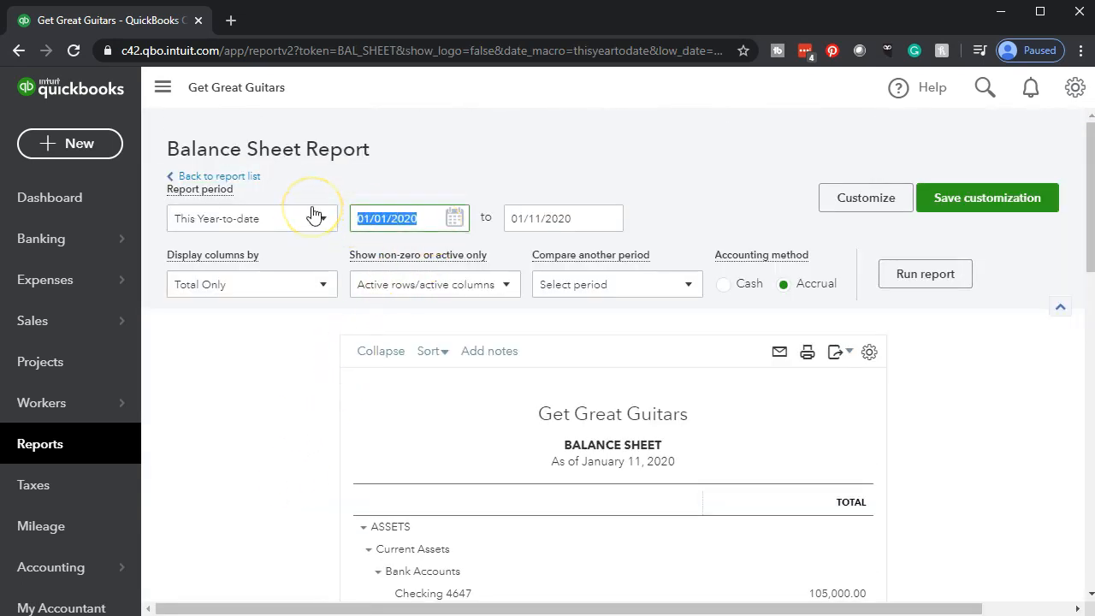
text(01/01/2020)
key(Tab)
text(12/31/2020)
key(Tab)
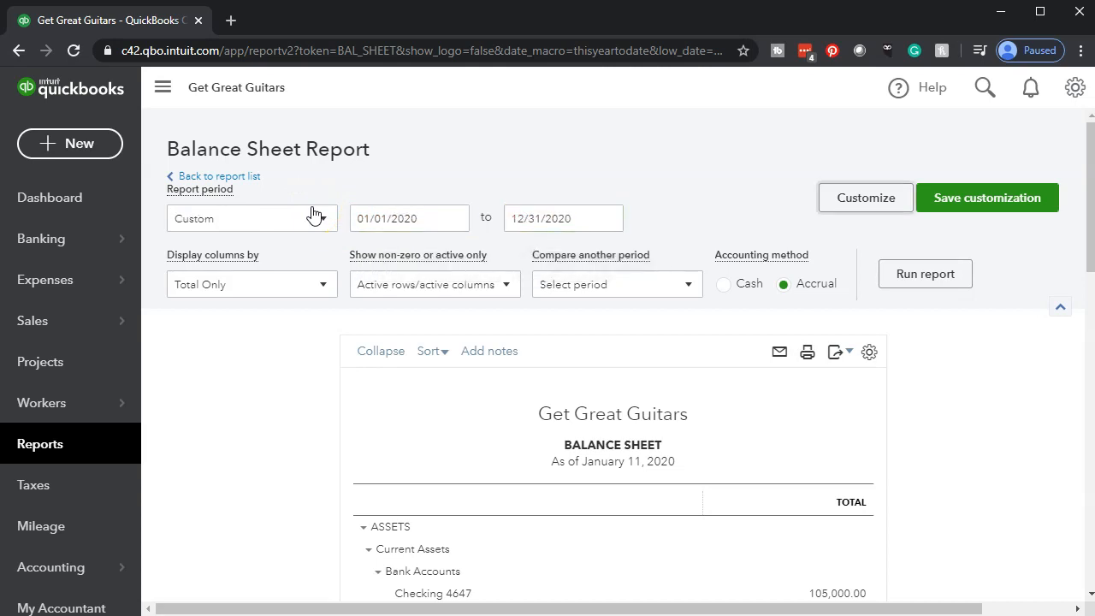
click(911, 272)
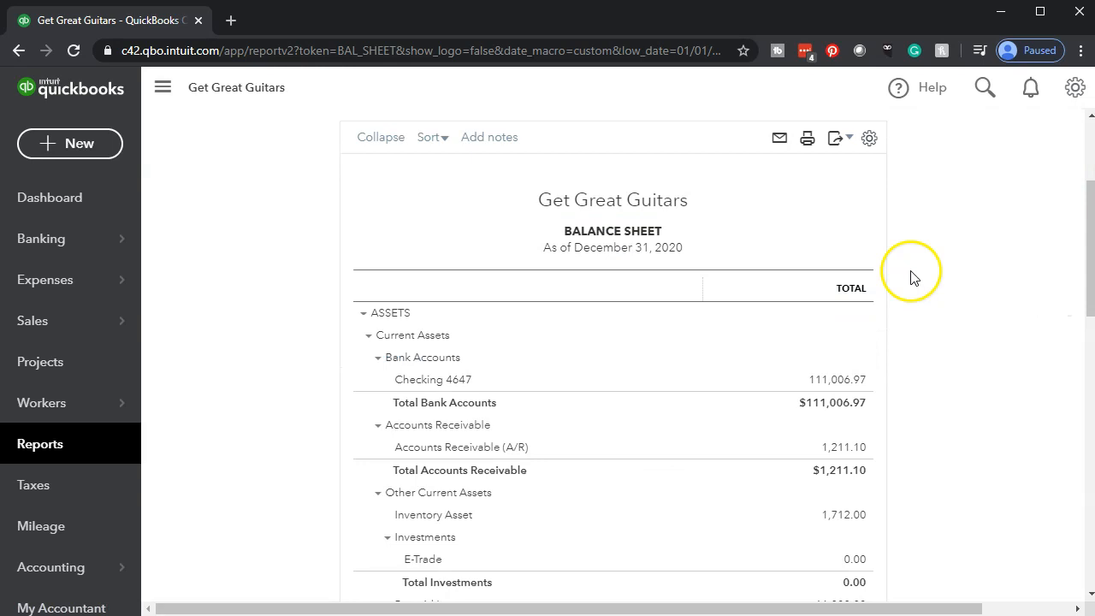
Step: Duplicate the browser tab holding the Balance Sheet report and return to the original tab
right_click(159, 27)
click(184, 82)
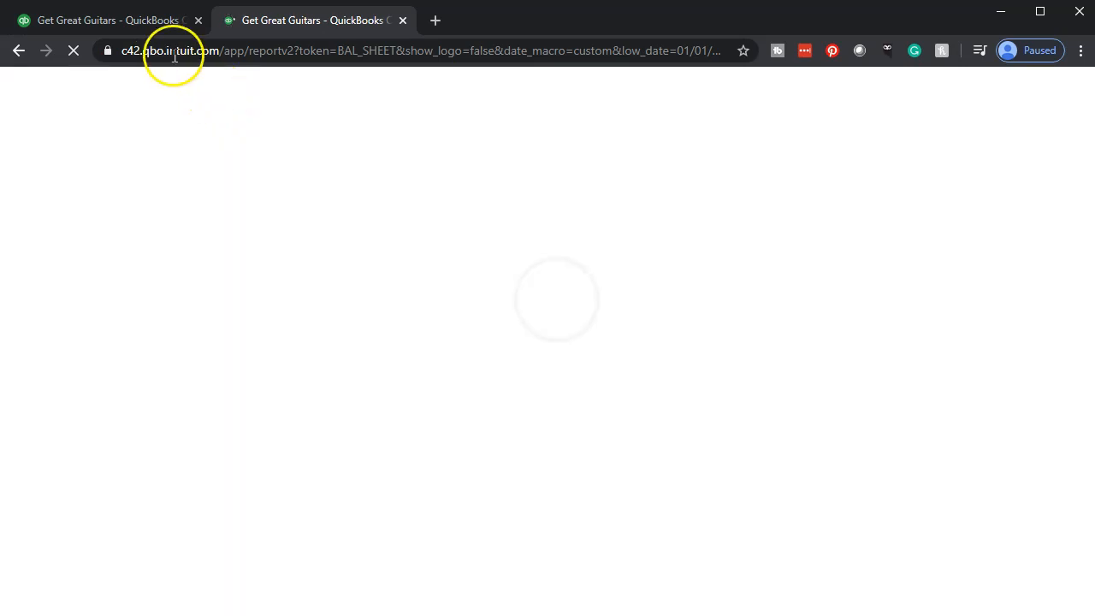
click(129, 22)
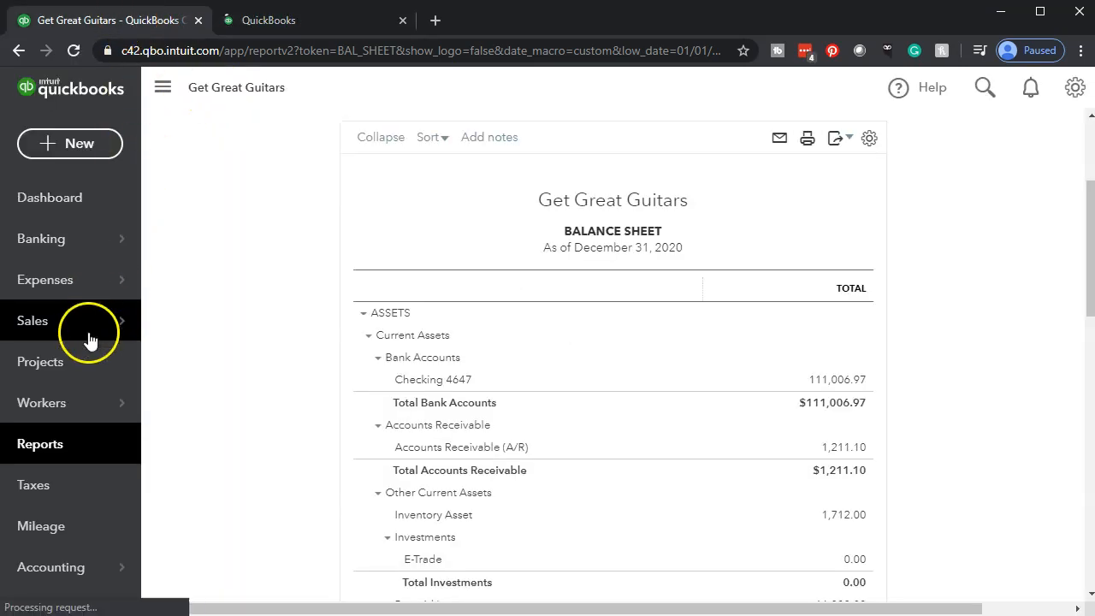
Step: Run the Profit and Loss report for the period 01/01/2020 to 12/31/2020
click(68, 445)
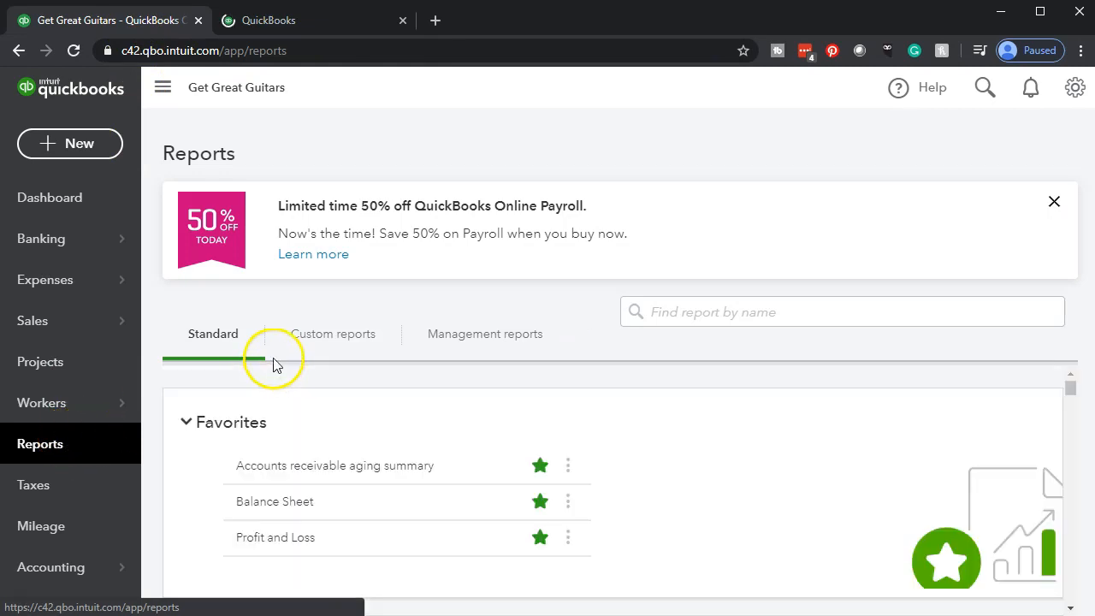
click(260, 539)
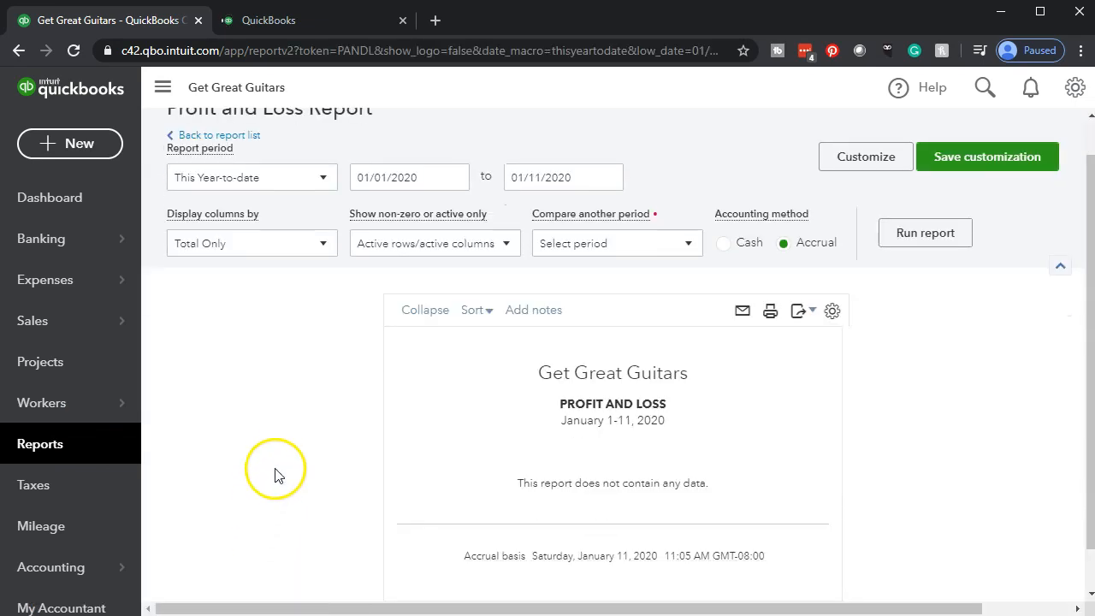
click(426, 218)
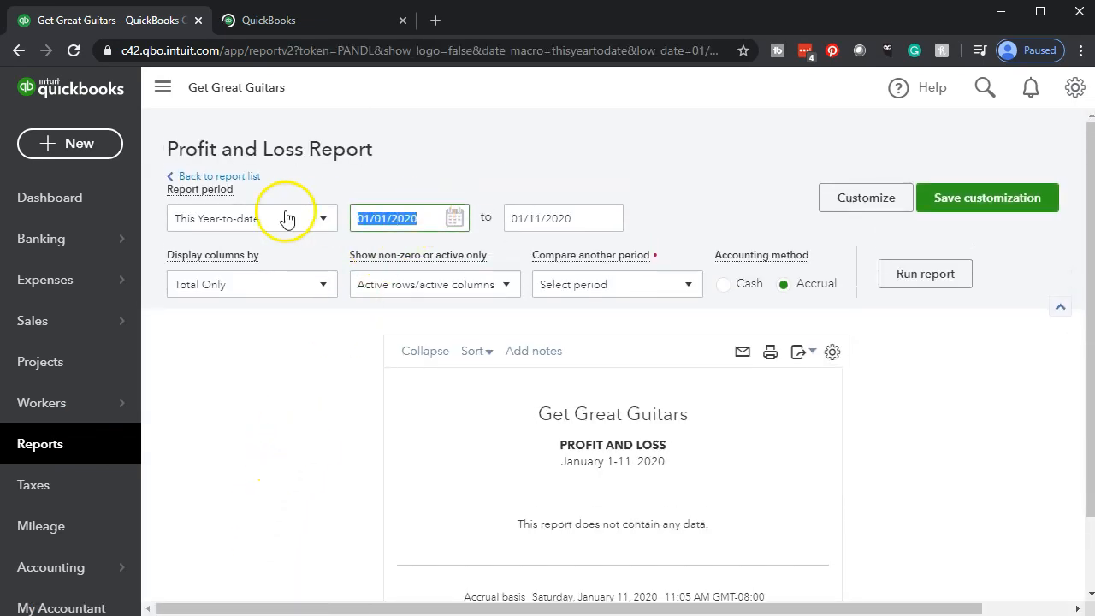
text(01012020)
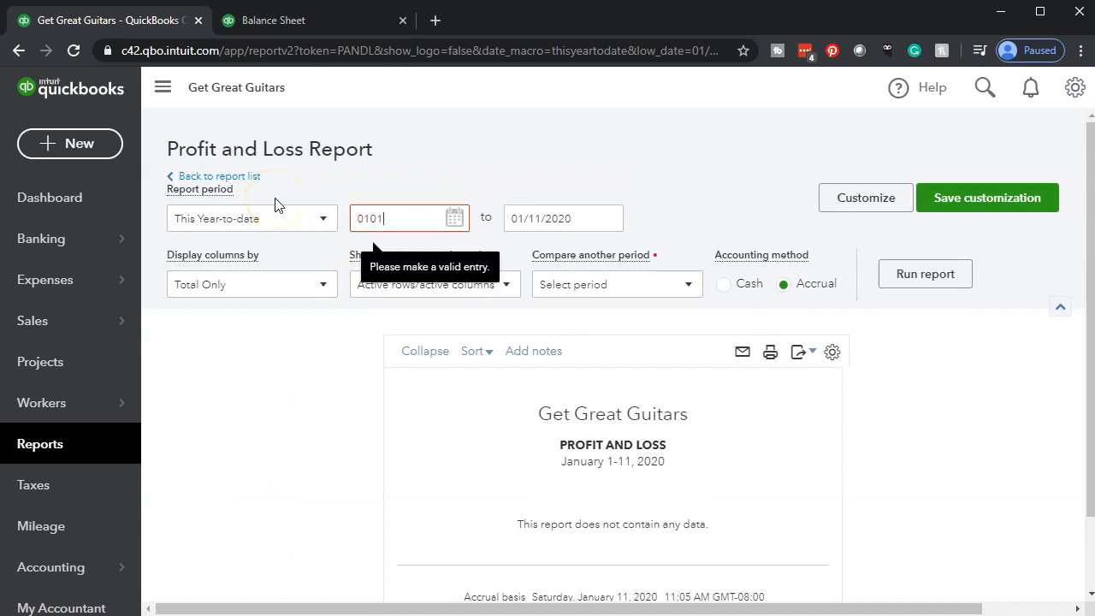
key(Tab)
text(12/31/2020)
key(Tab)
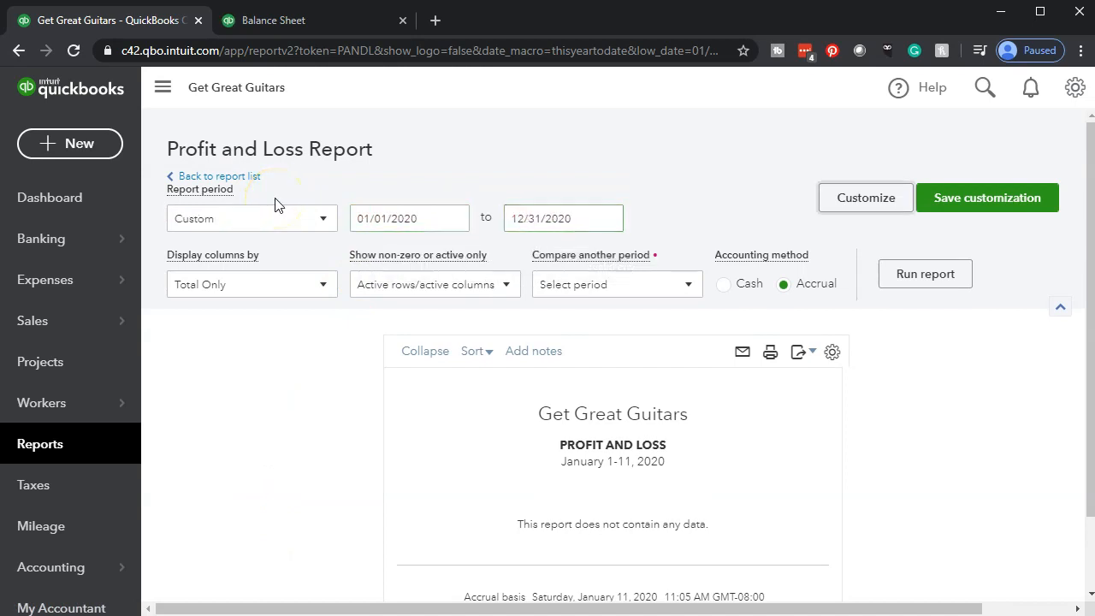
click(887, 272)
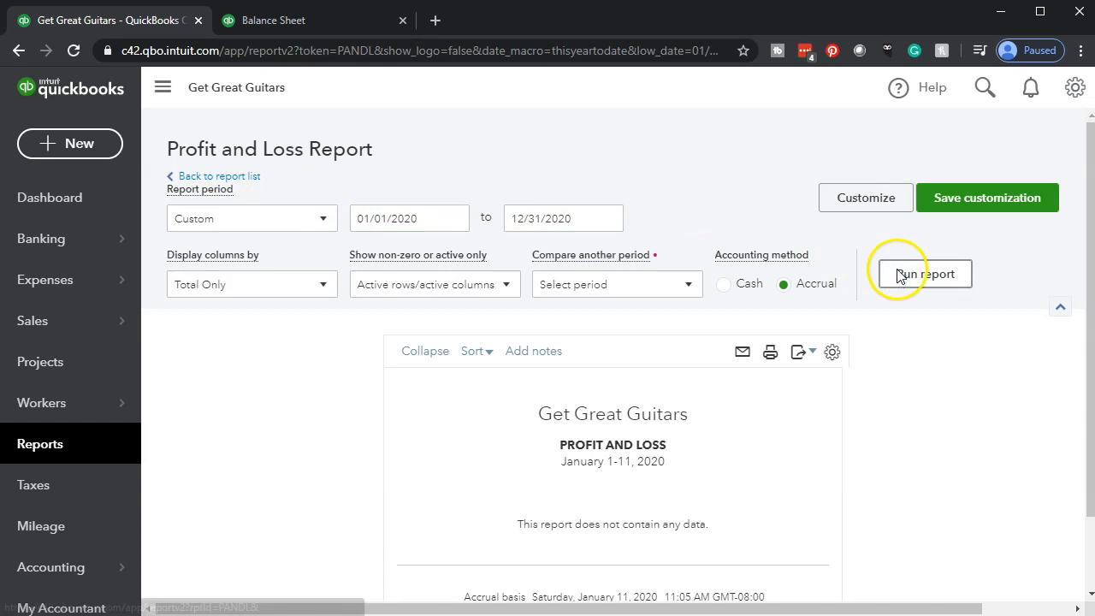
scroll(872, 274, down, 3)
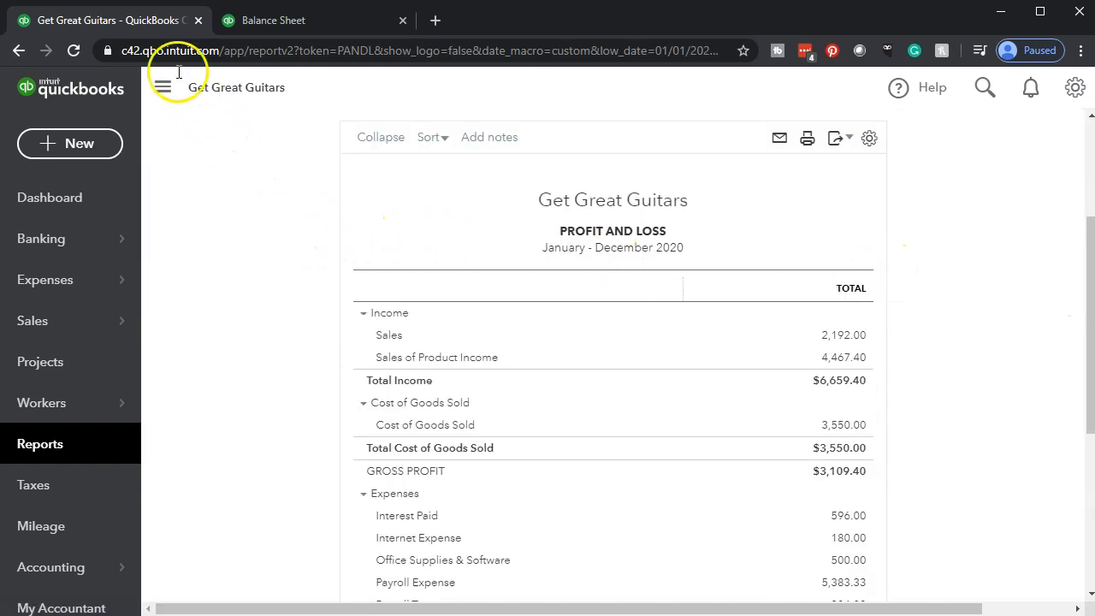
Step: Duplicate the browser tab holding the Profit and Loss report, then go back to the report list in the original tab
right_click(149, 26)
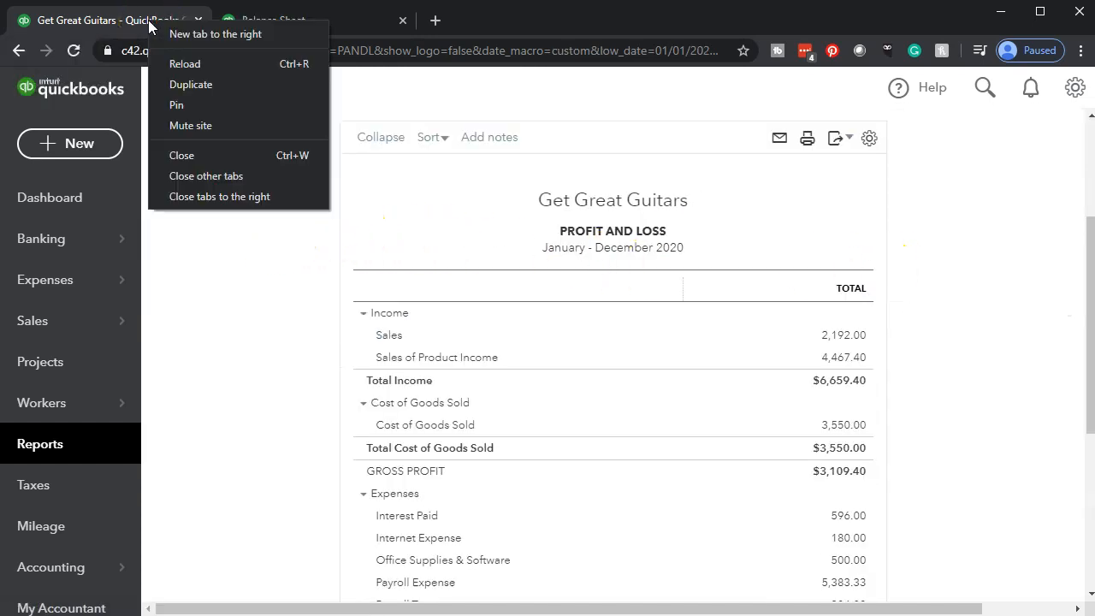
click(202, 83)
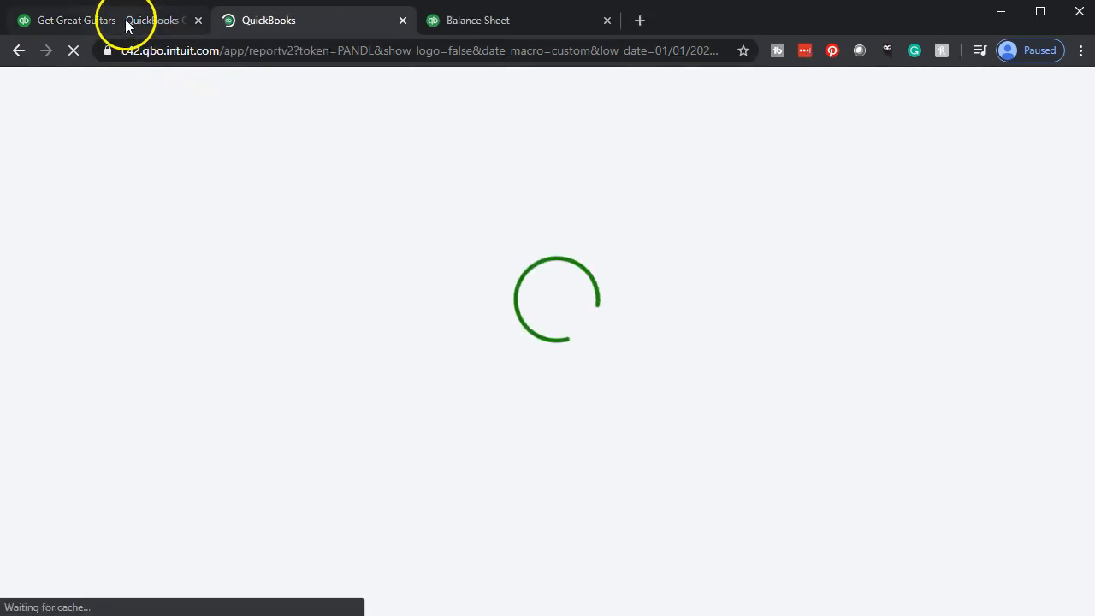
click(122, 27)
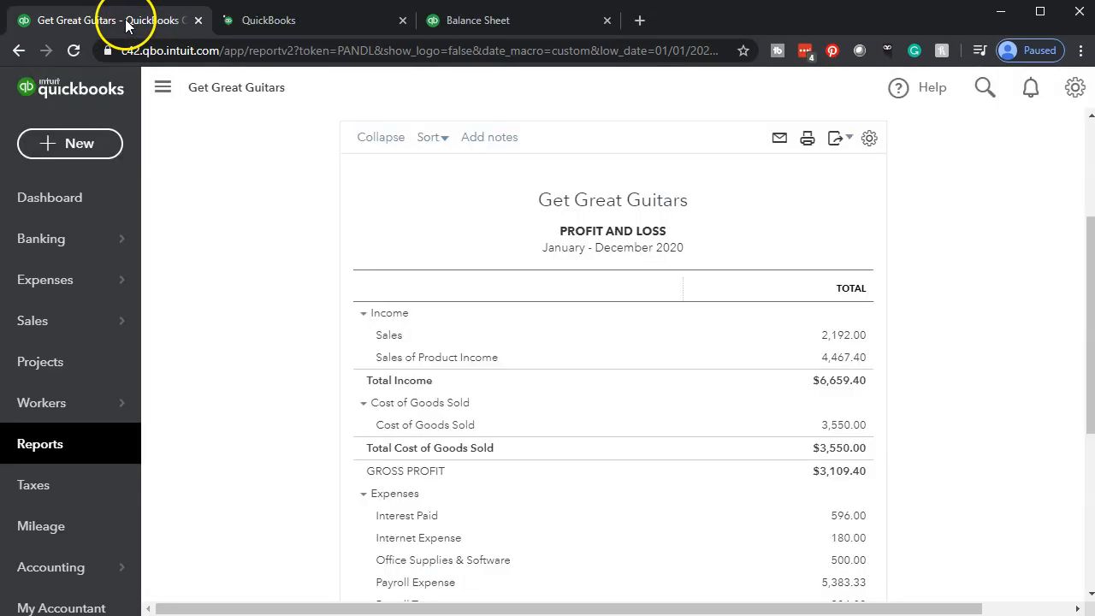
click(90, 445)
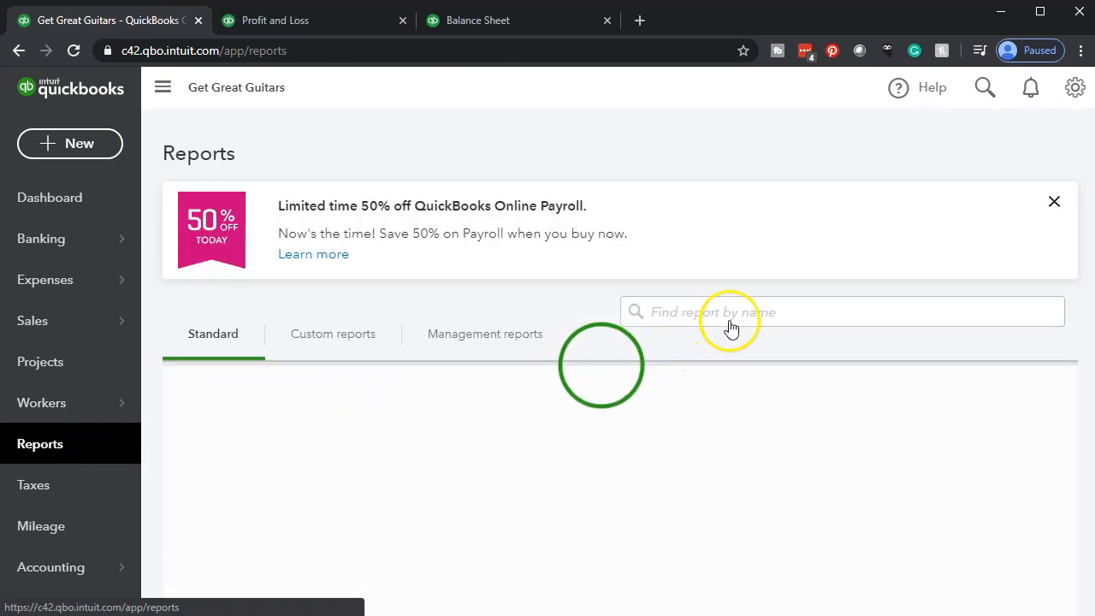
Step: Find the standard Trial Balance report by name and open it
click(737, 314)
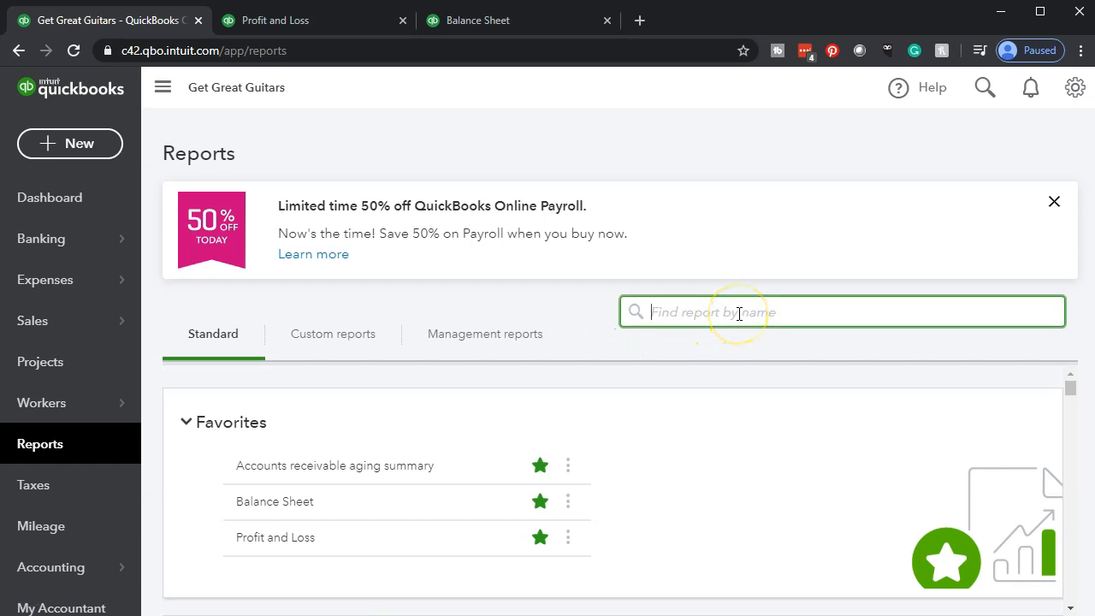
text(Tria)
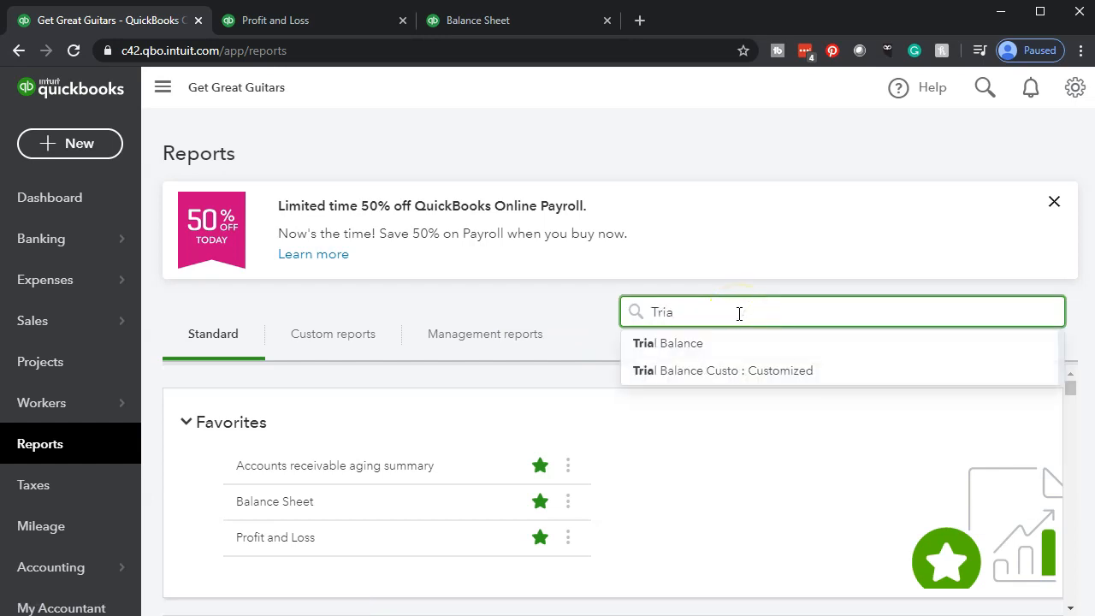
key(Down)
key(Return)
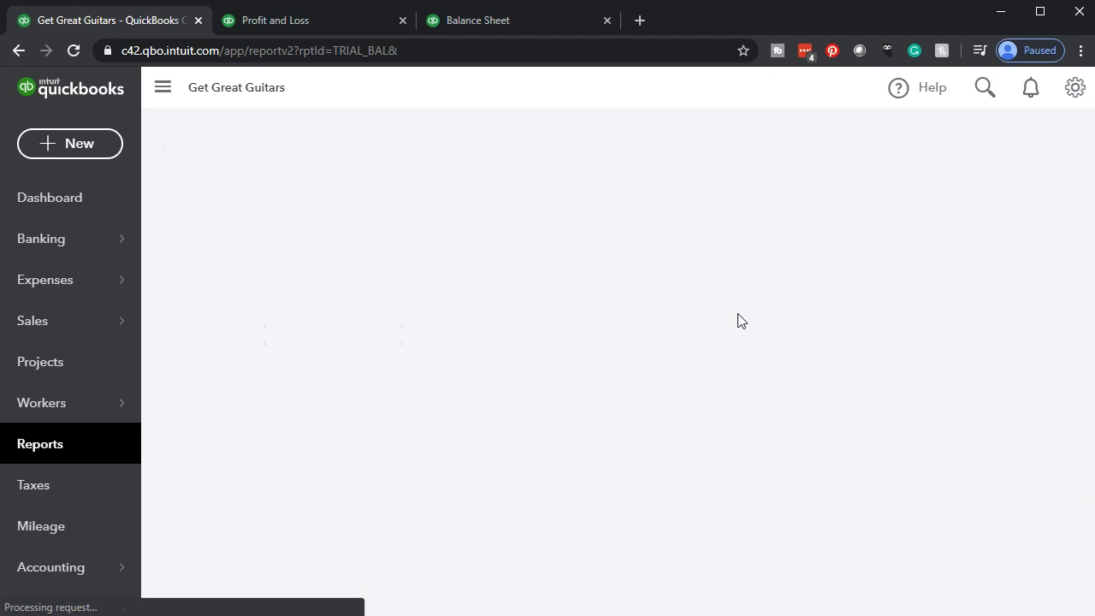
scroll(740, 320, down, 2)
scroll(741, 320, up, 3)
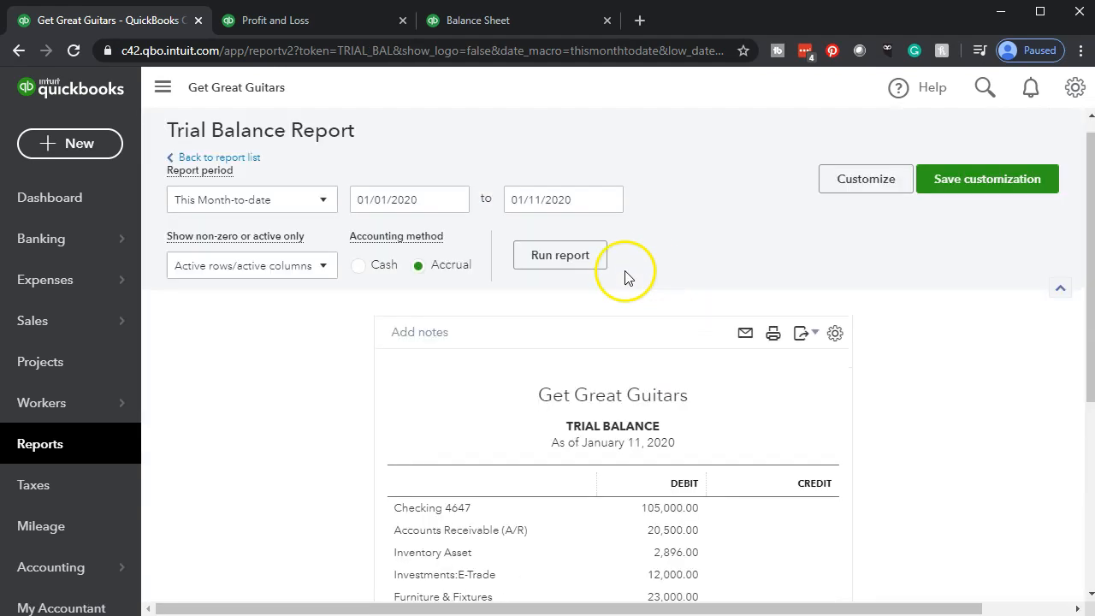
Step: Run the Trial Balance report for the period 01/01/2020 to 12/31/2020 and duplicate its browser tab
drag(433, 220, 300, 218)
text(01/01/2020)
key(Tab)
text(12/31/2020)
key(Tab)
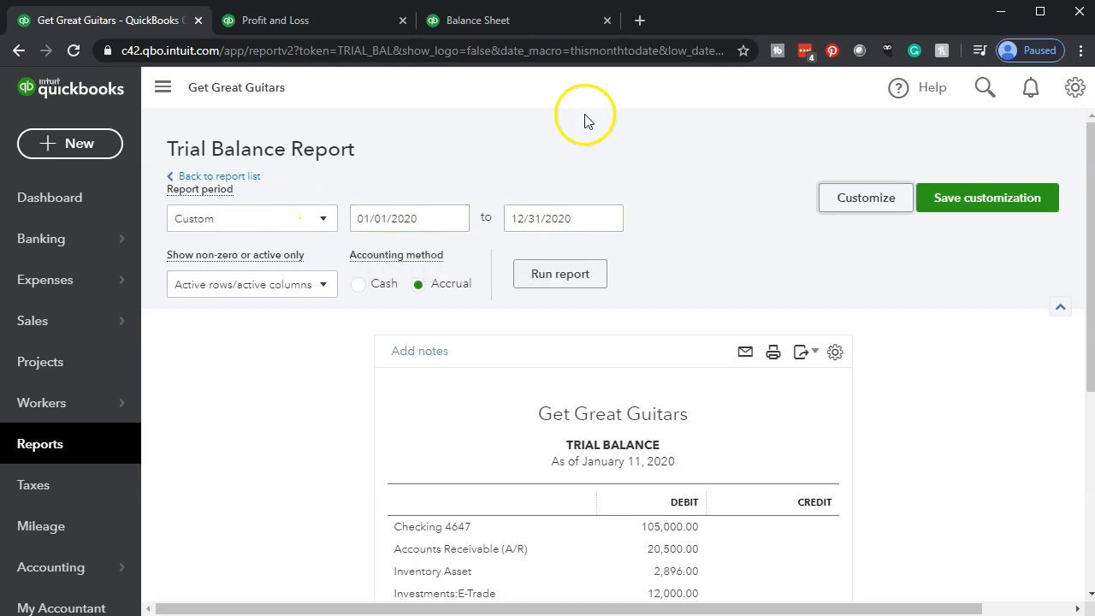
click(553, 285)
scroll(553, 293, down, 3)
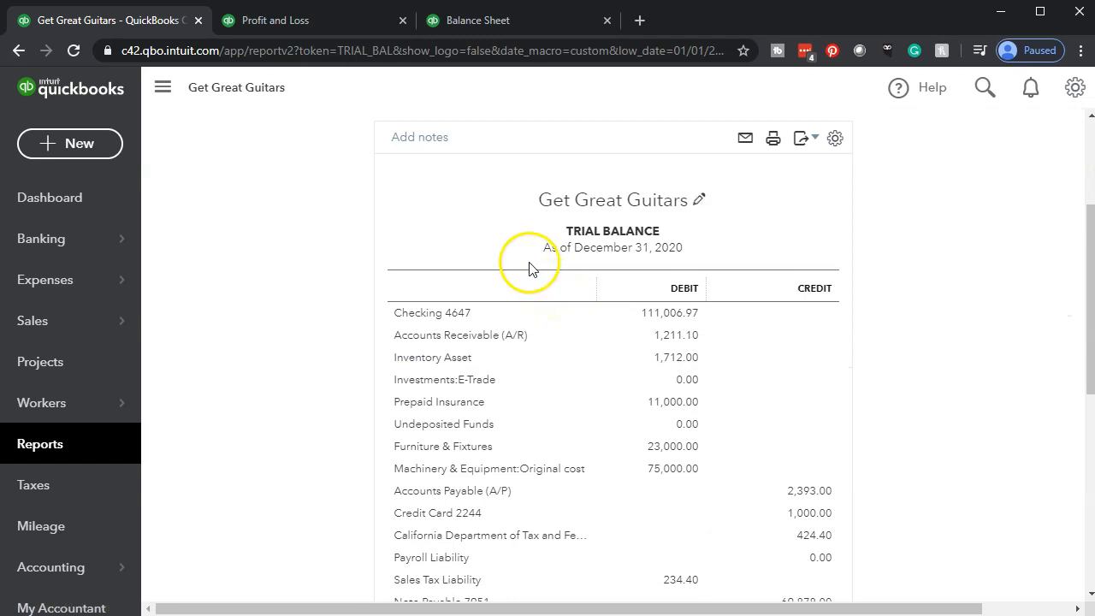
right_click(157, 25)
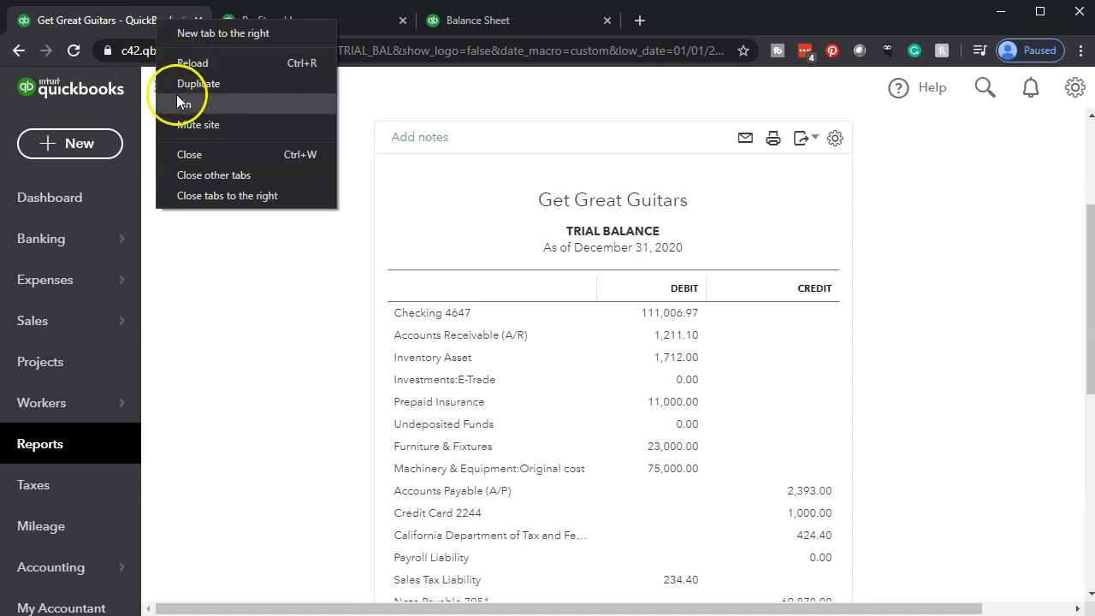
click(234, 83)
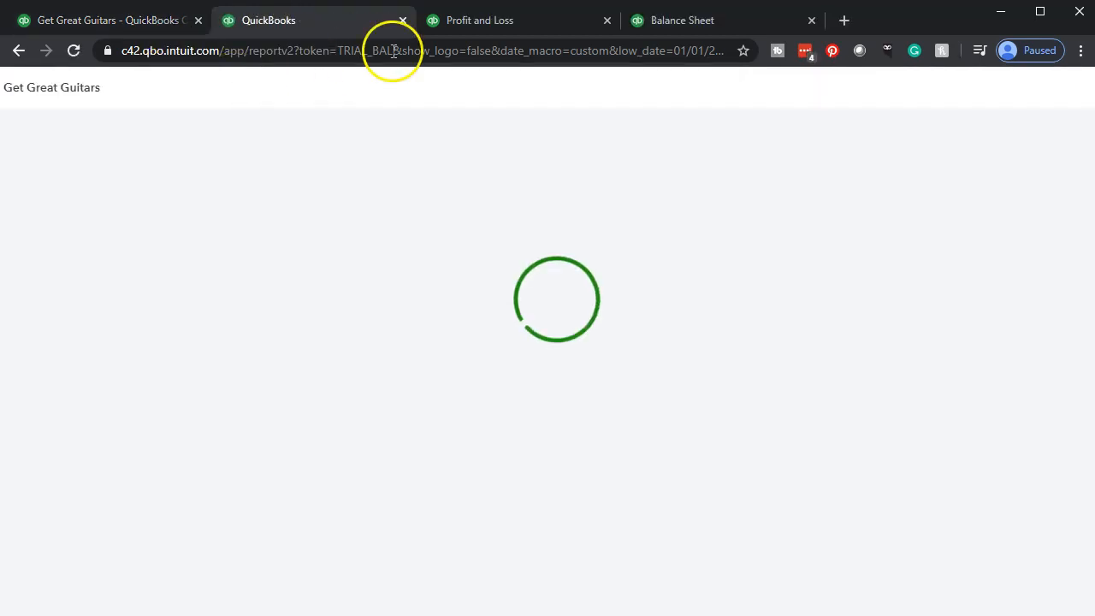
Step: Switch to the Balance Sheet tab, collapse the navigation menu, and review the enlarged report down to Accounts Payable
click(663, 20)
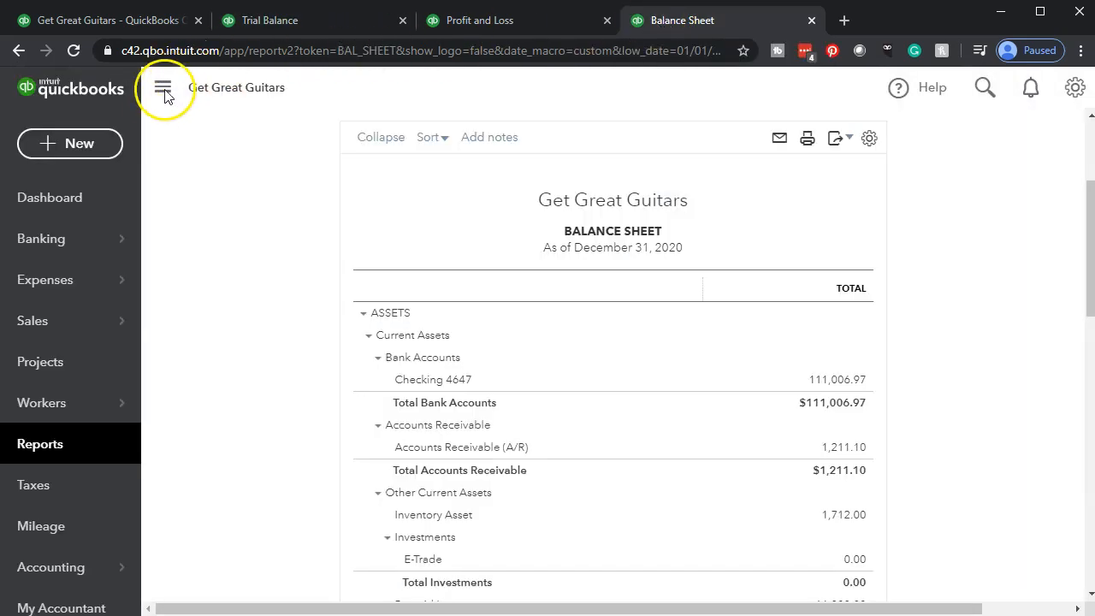
click(161, 89)
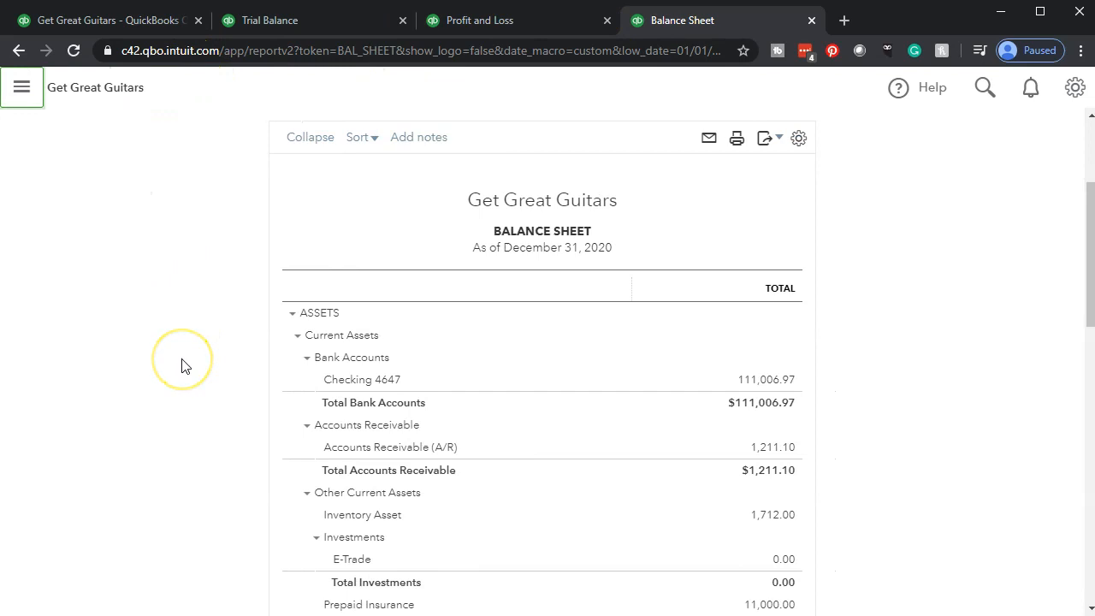
key(ctrl+plus)
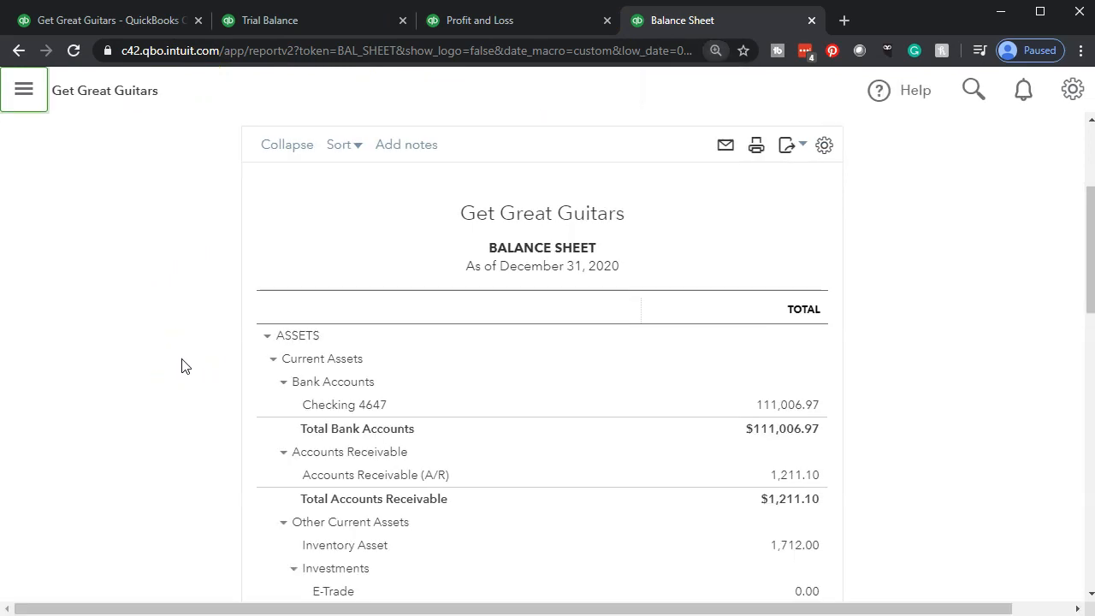
key(ctrl+plus)
scroll(181, 366, down, 2)
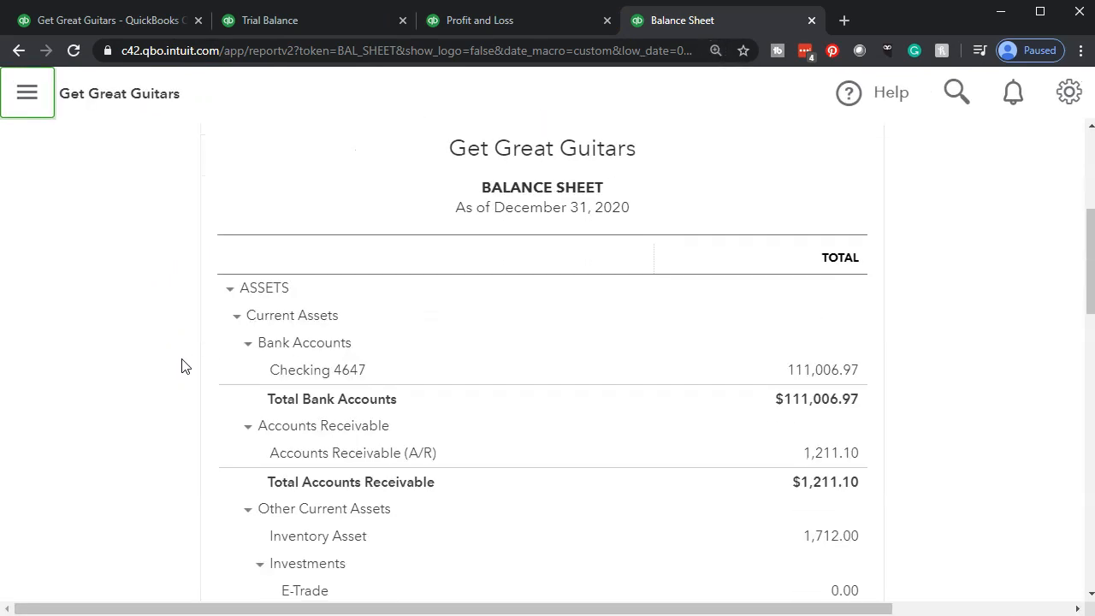
scroll(180, 366, down, 2)
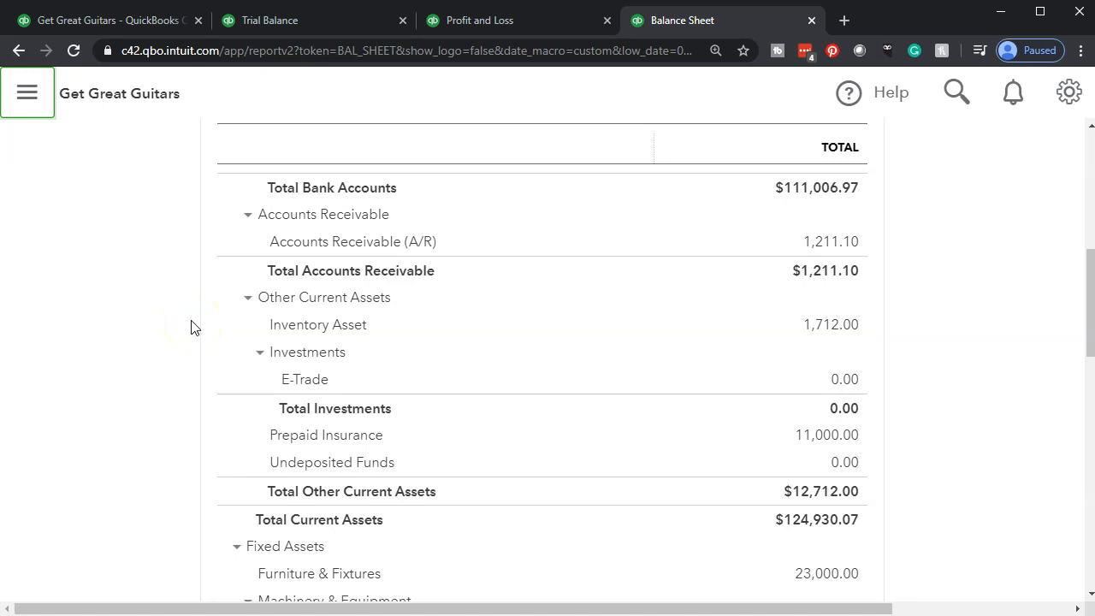
scroll(192, 327, down, 3)
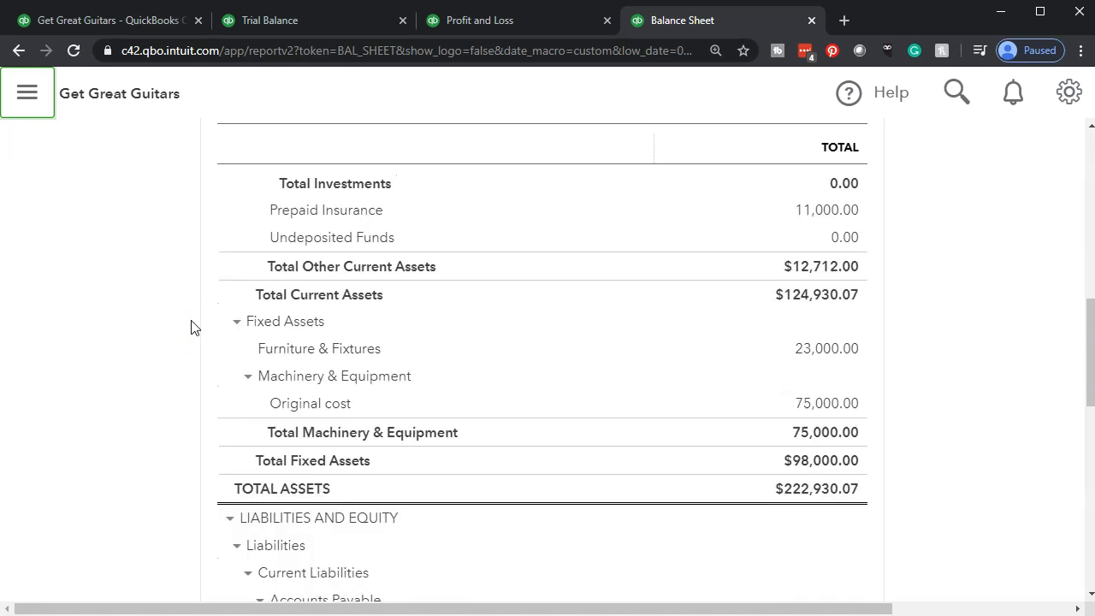
scroll(191, 328, down, 3)
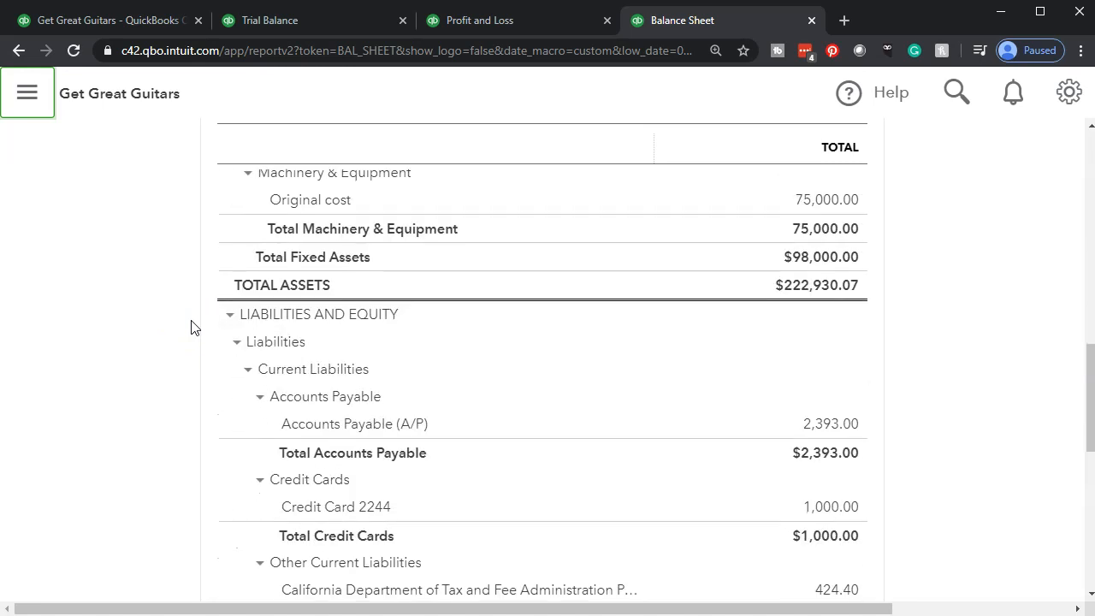
scroll(191, 328, down, 1)
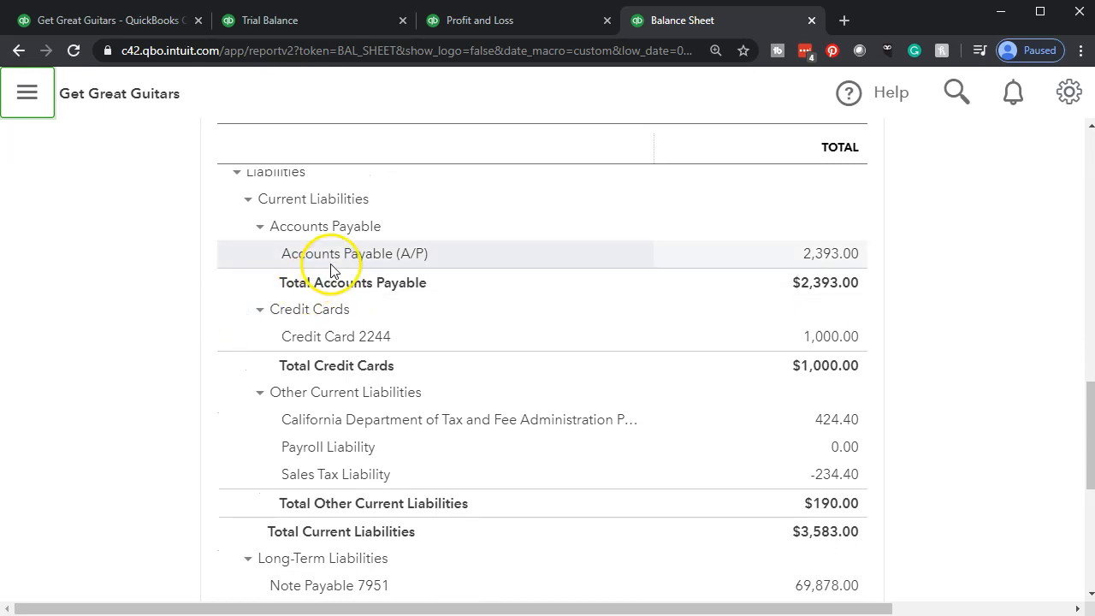
Step: Drill into the Accounts Payable (A/P) total on the Balance Sheet and examine its transactions, including the Amount and Balance columns
click(849, 256)
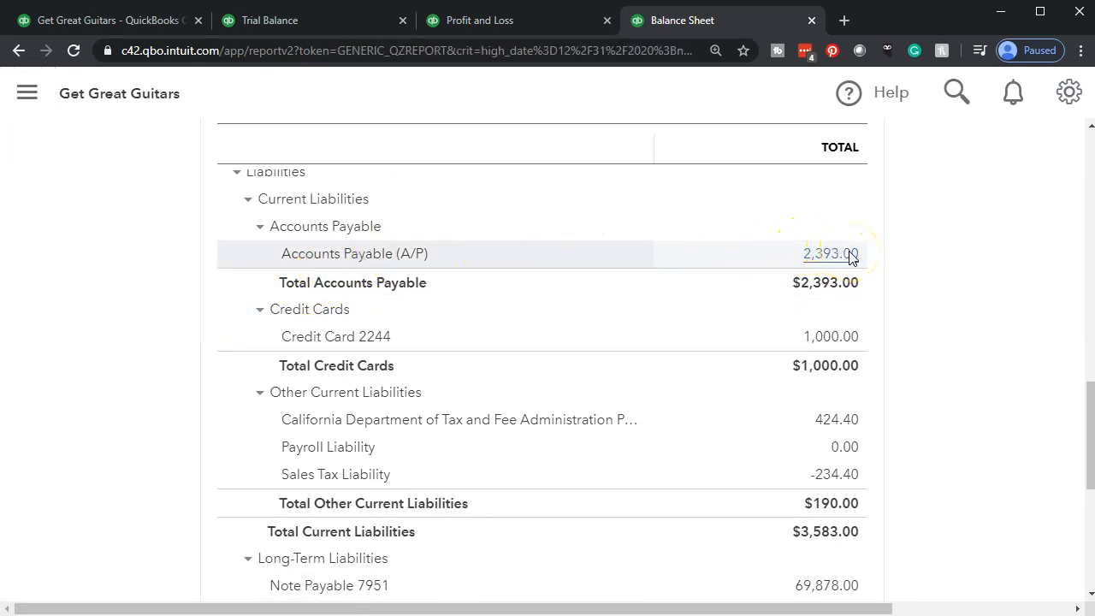
scroll(501, 354, down, 3)
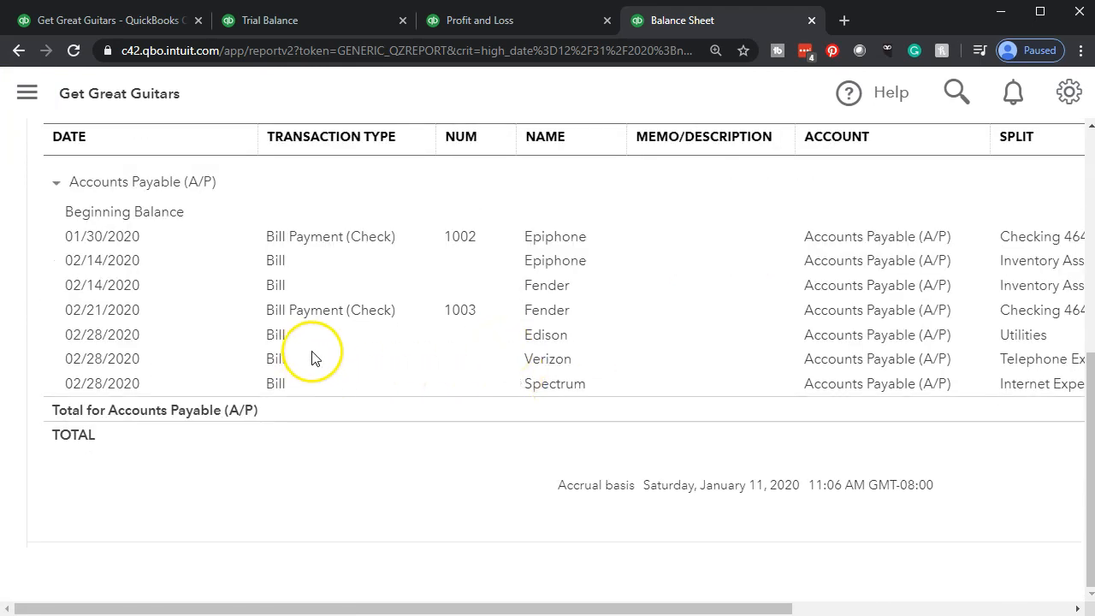
drag(536, 607, 788, 606)
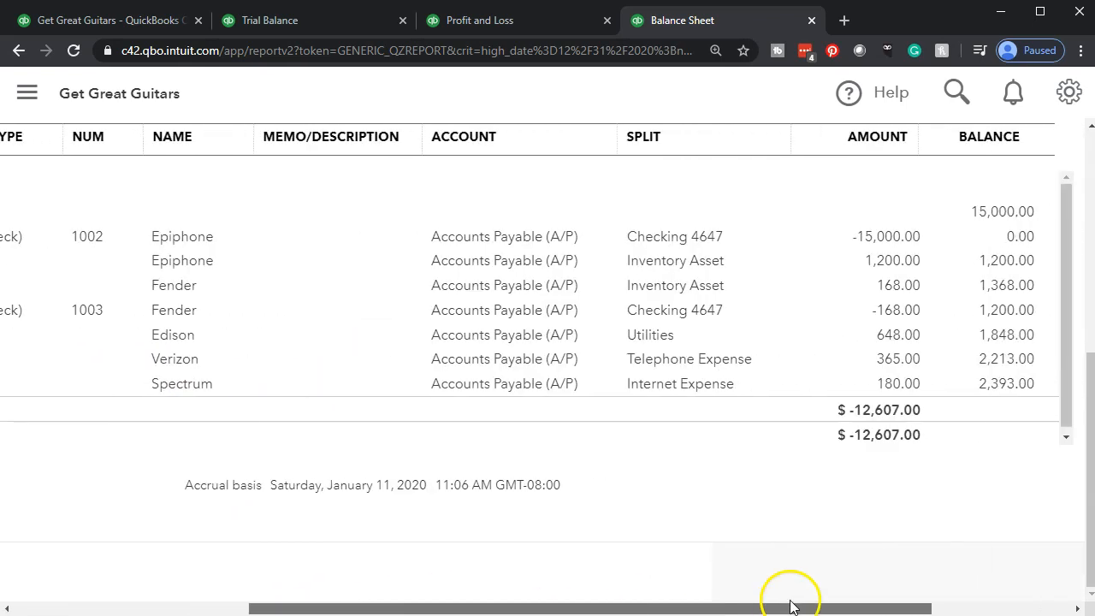
Step: Inspect the Edison bill dated 02/28/2020 from the transaction report, close it, and return to the Balance Sheet's liabilities
click(895, 339)
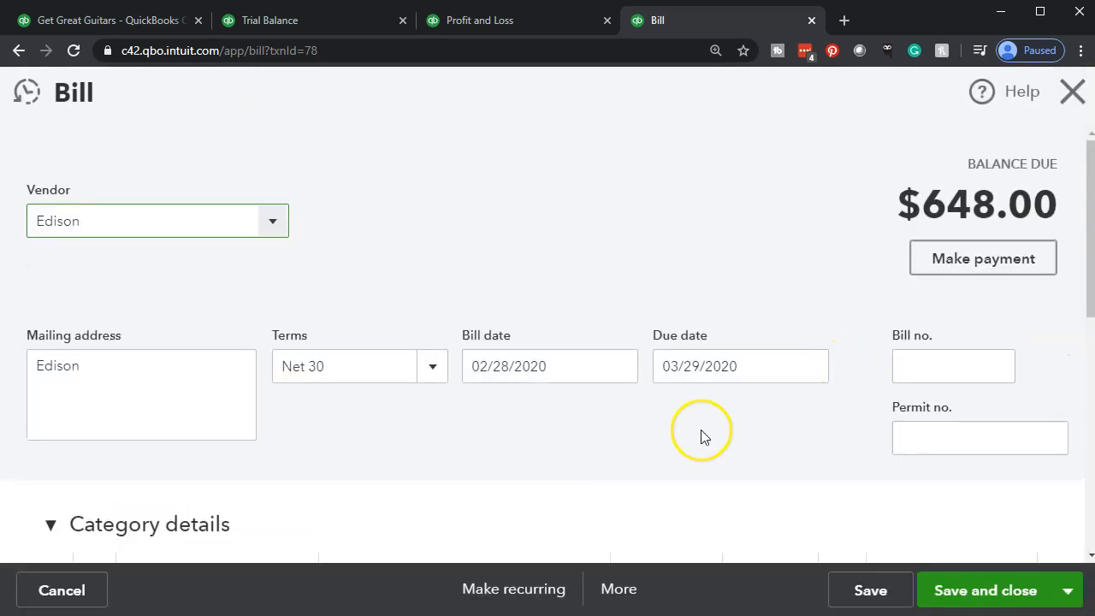
click(1065, 95)
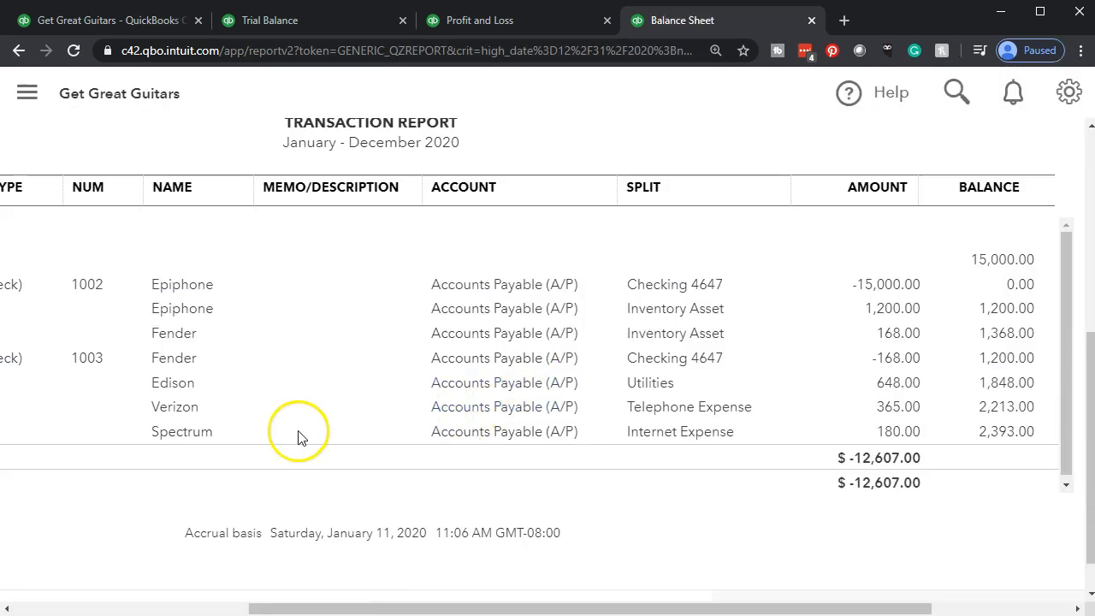
scroll(202, 408, up, 5)
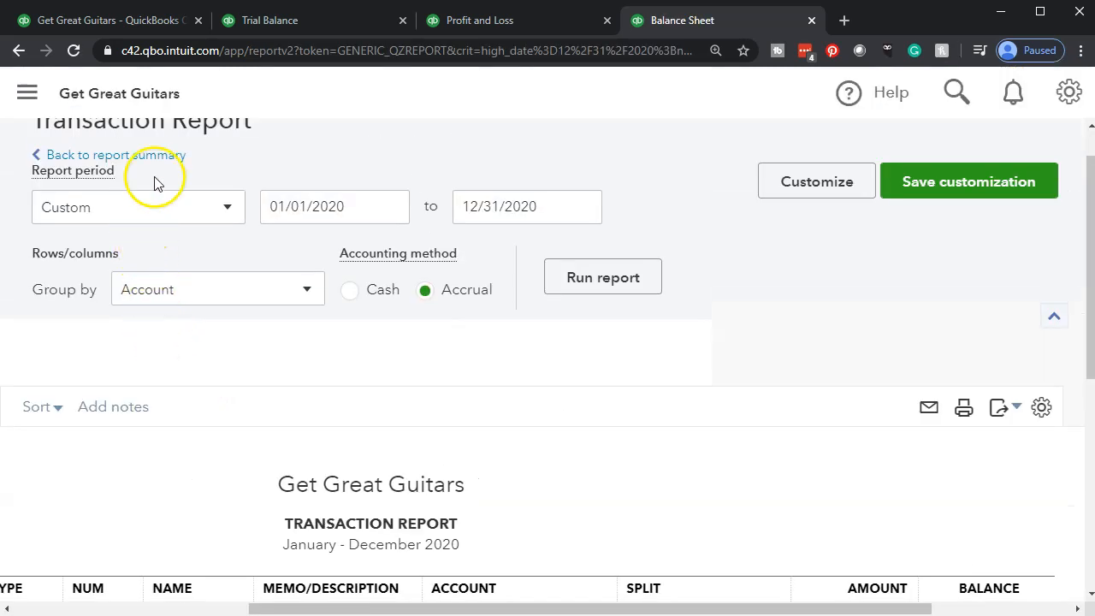
click(154, 157)
scroll(159, 162, down, 10)
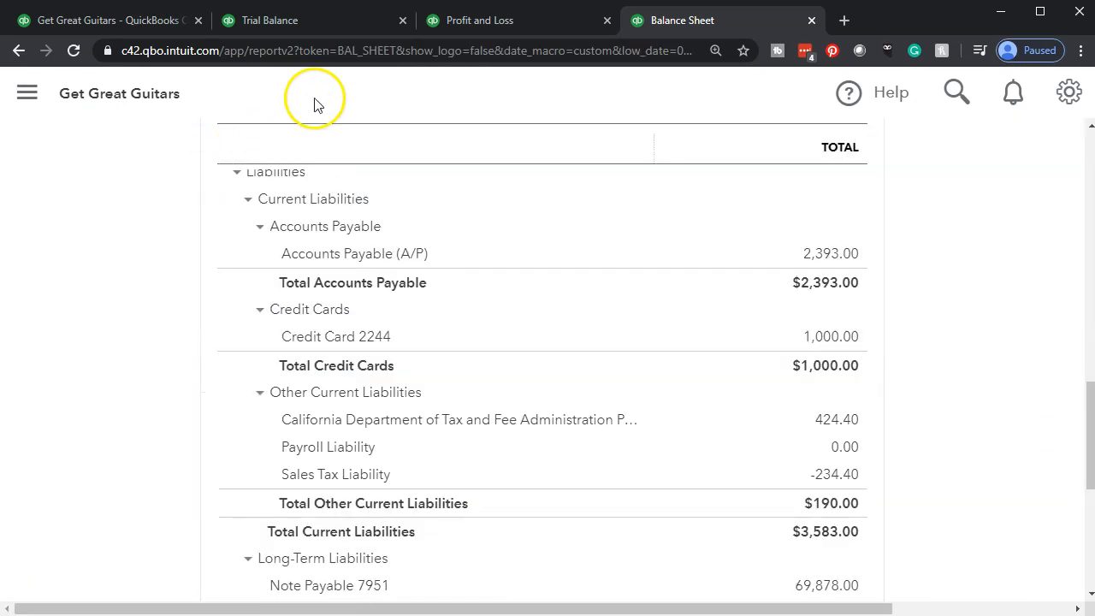
Step: Switch to the Profit and Loss tab, collapse the navigation menu, and examine the Expenses section
click(464, 29)
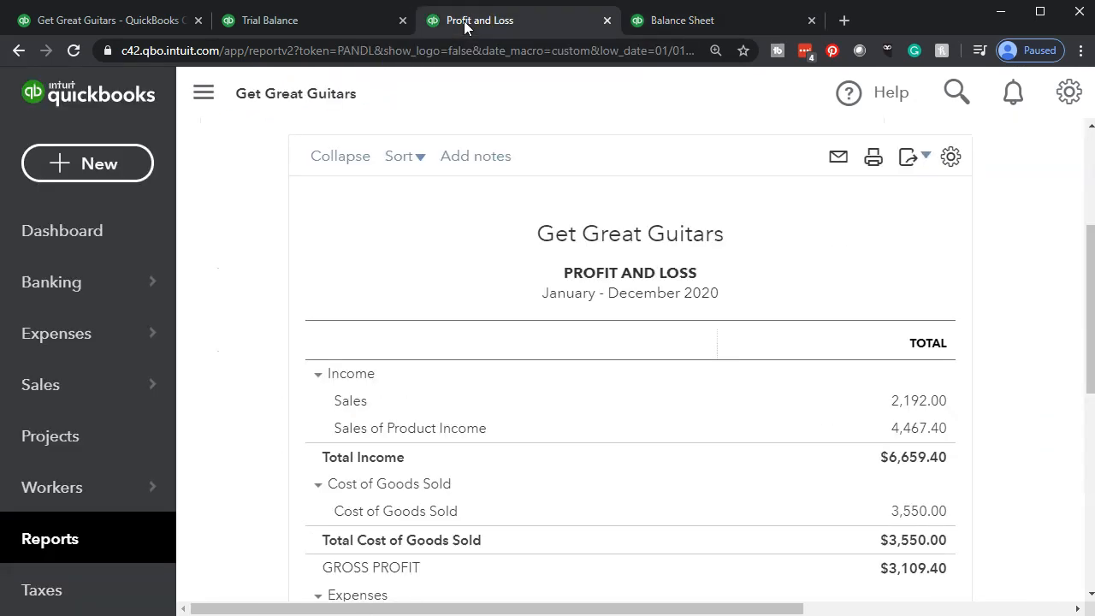
click(204, 92)
scroll(192, 296, down, 5)
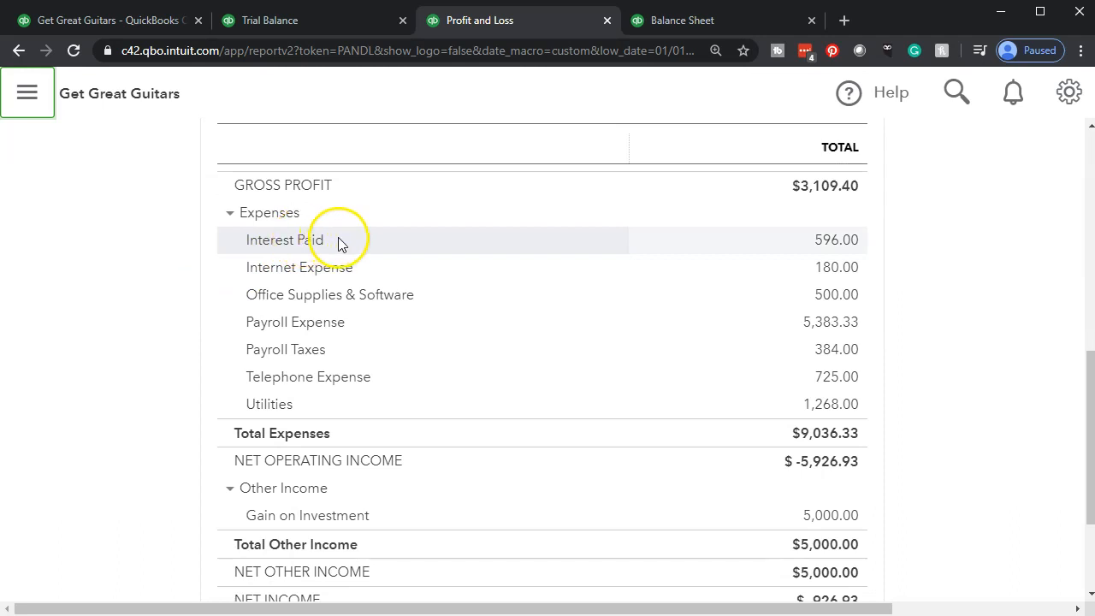
Step: Drill into the Internet Expense total to check its transactions, and return to the Profit and Loss report
click(838, 270)
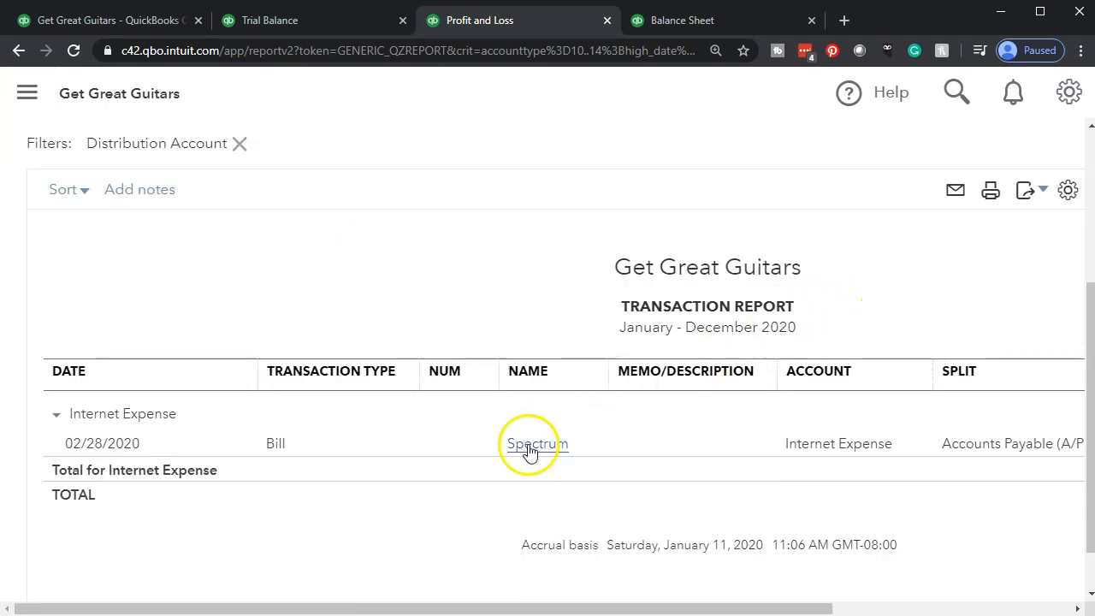
click(19, 50)
click(152, 205)
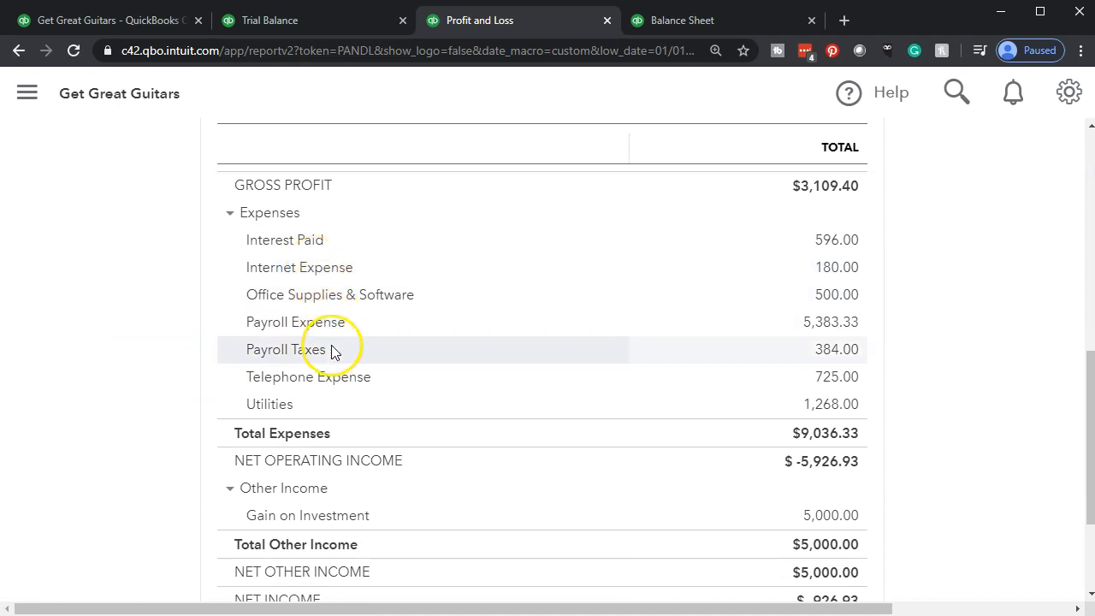
Step: Drill into the Telephone Expense total, examine the Verizon transactions and their amounts, and go back to the Profit and Loss report
click(827, 382)
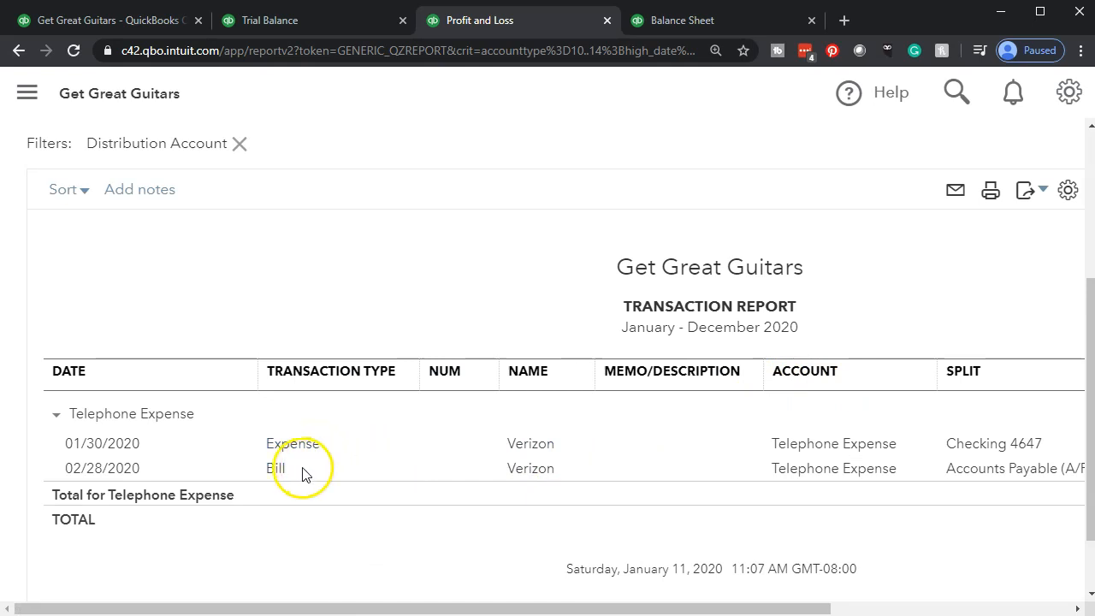
drag(443, 609, 650, 612)
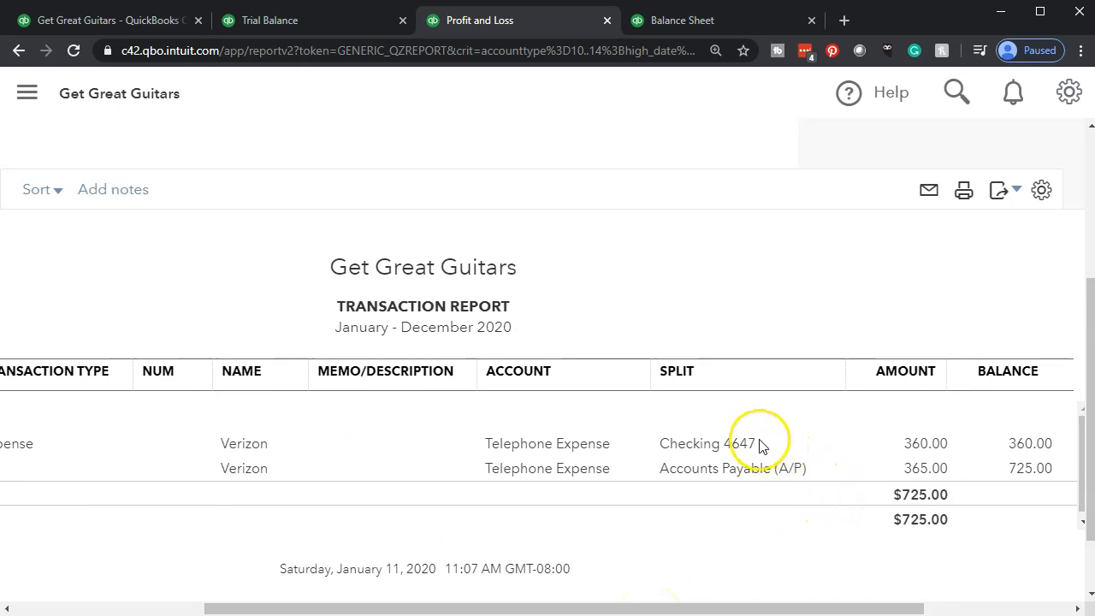
scroll(185, 522, up, 3)
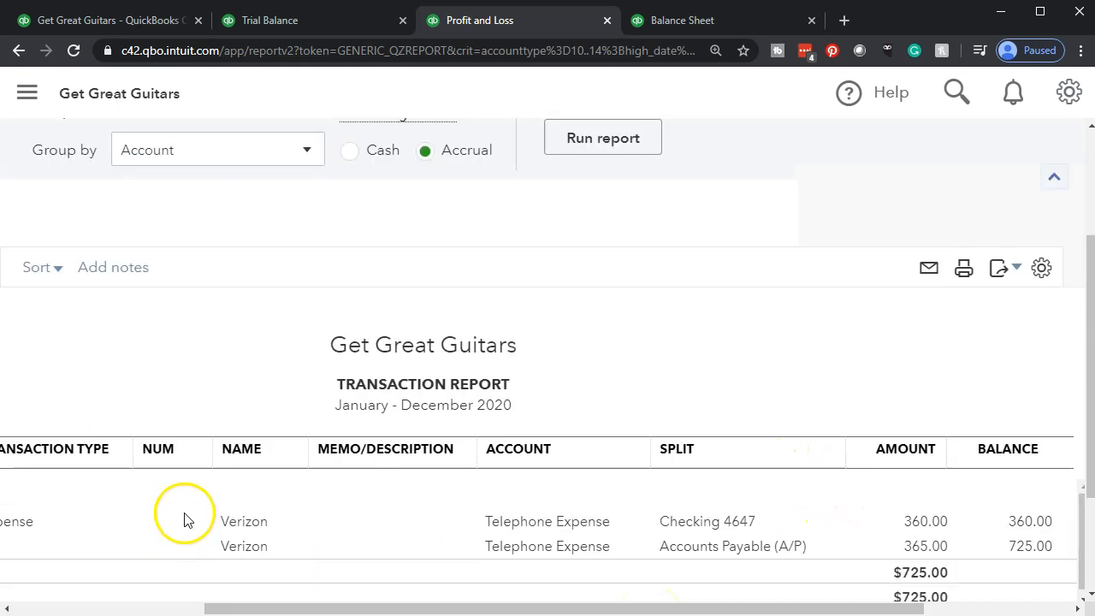
click(139, 208)
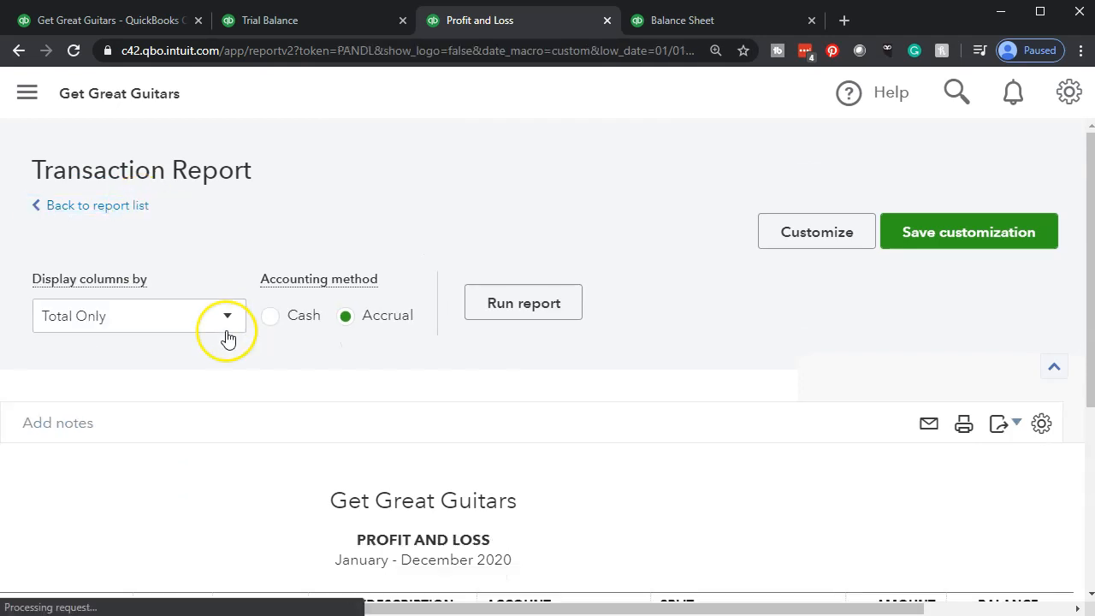
Step: Drill into the Utilities total, examine the Edison transactions and their amounts, and return to the Profit and Loss report
scroll(227, 338, down, 8)
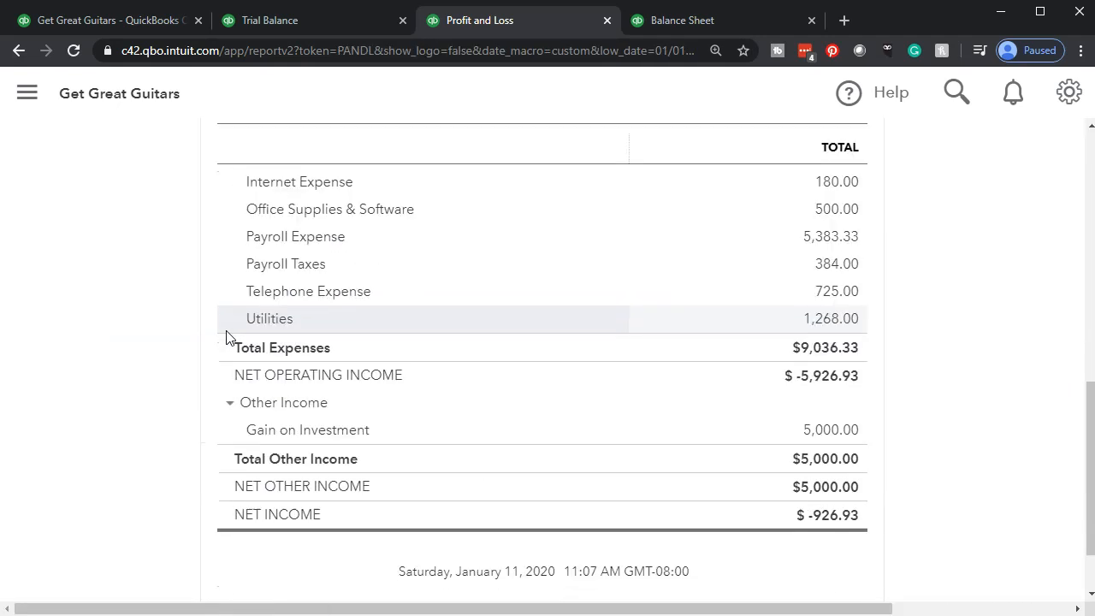
click(814, 321)
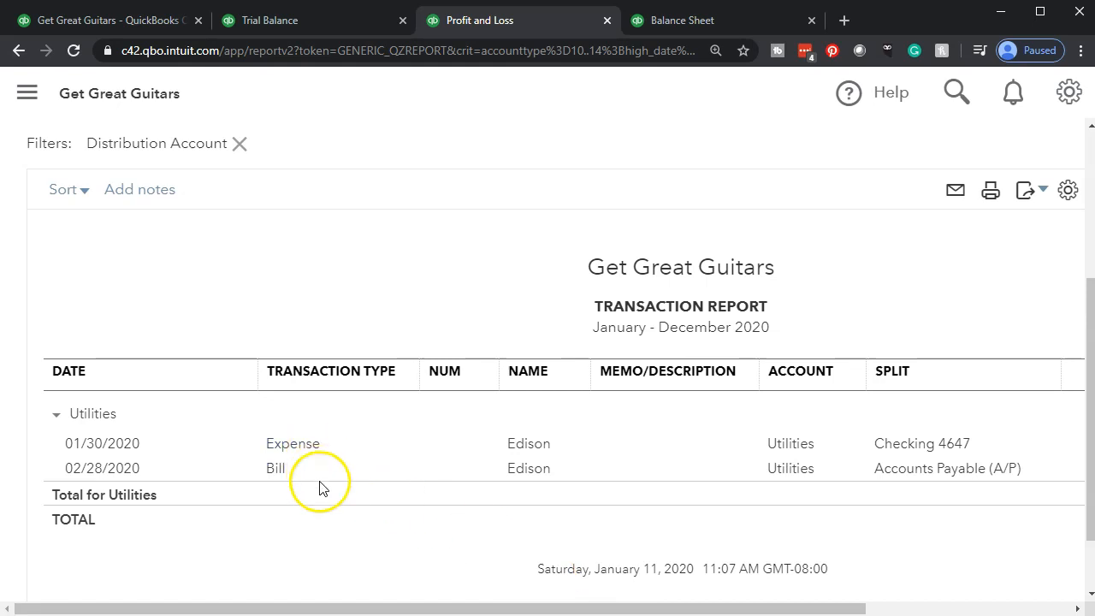
drag(394, 610, 597, 610)
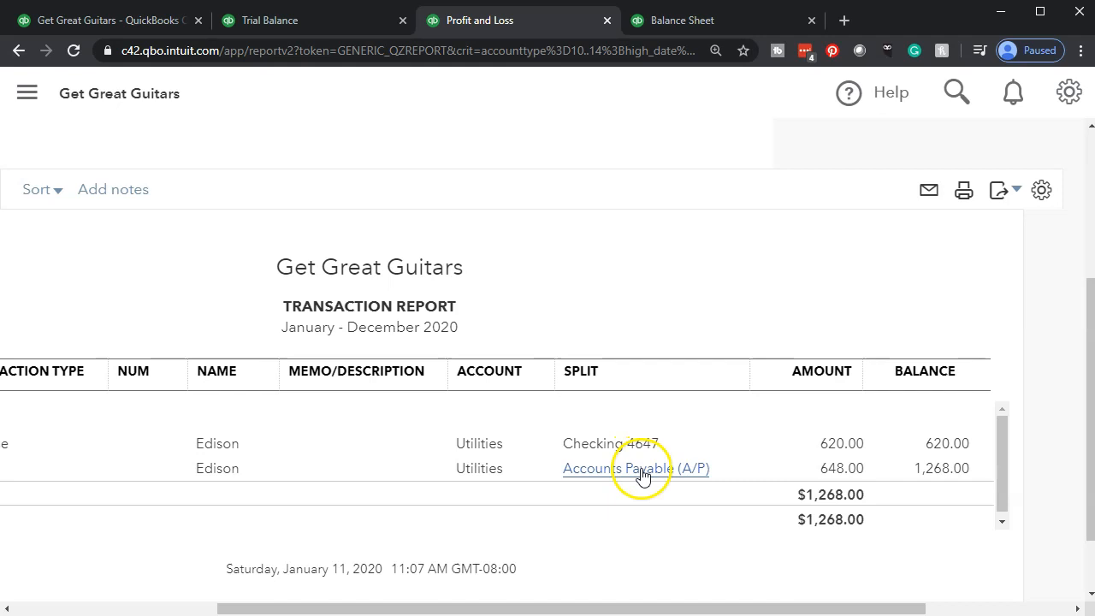
scroll(256, 508, up, 3)
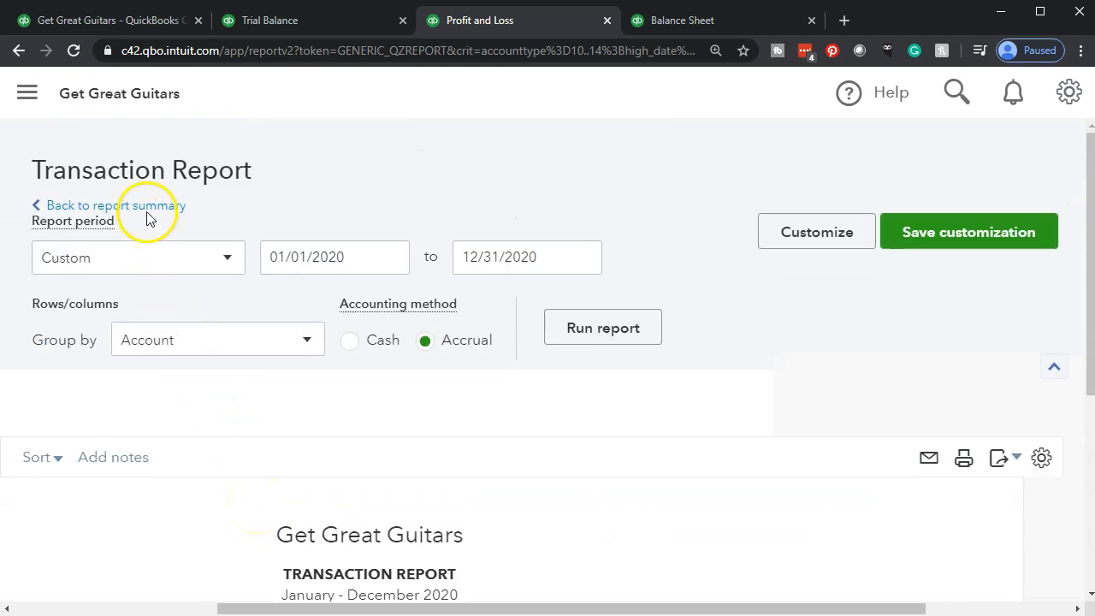
click(145, 206)
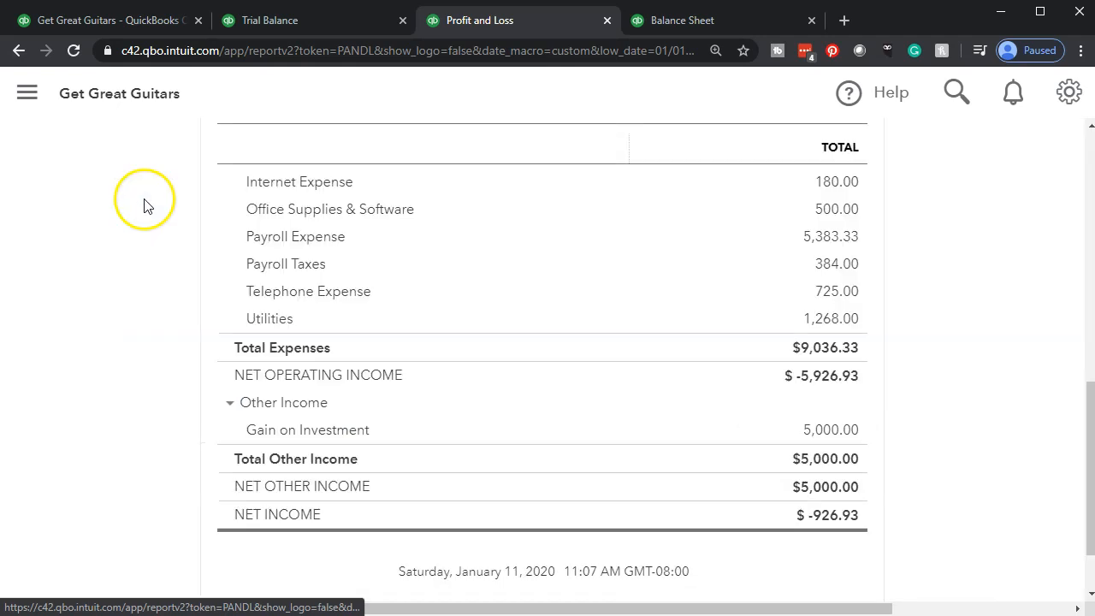
Step: Review the Profit and Loss report from income through expenses down to Net Income
scroll(119, 314, up, 2)
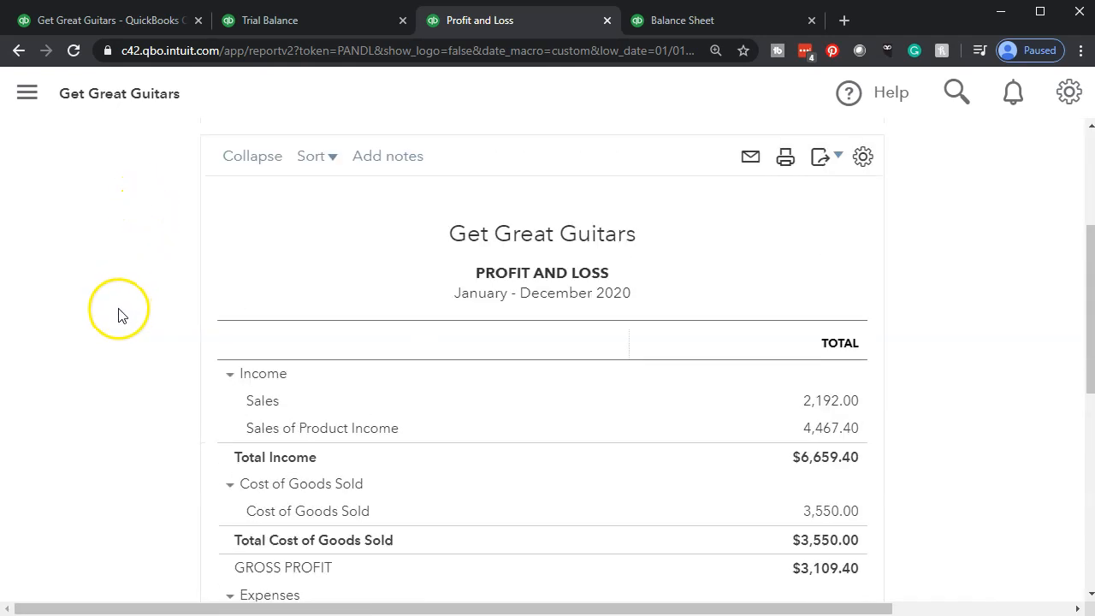
scroll(120, 312, down, 4)
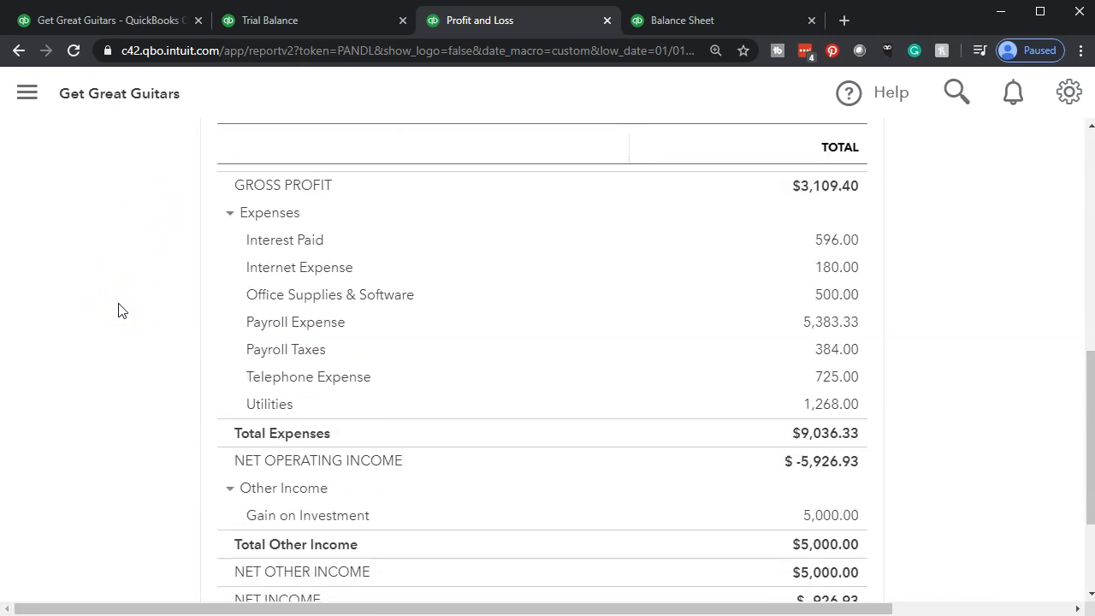
scroll(118, 310, down, 1)
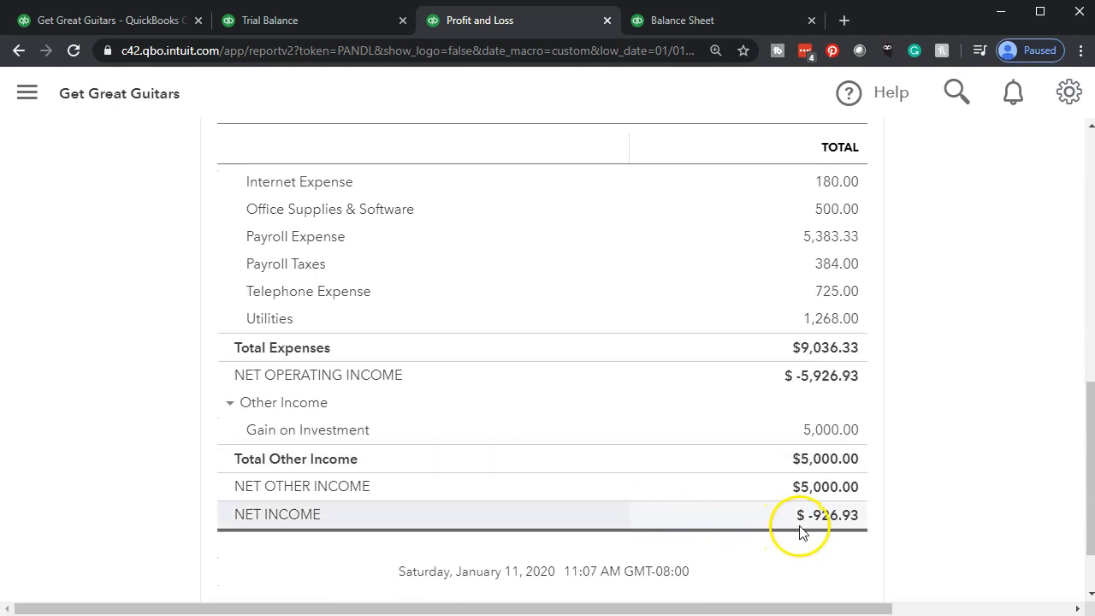
scroll(208, 488, up, 4)
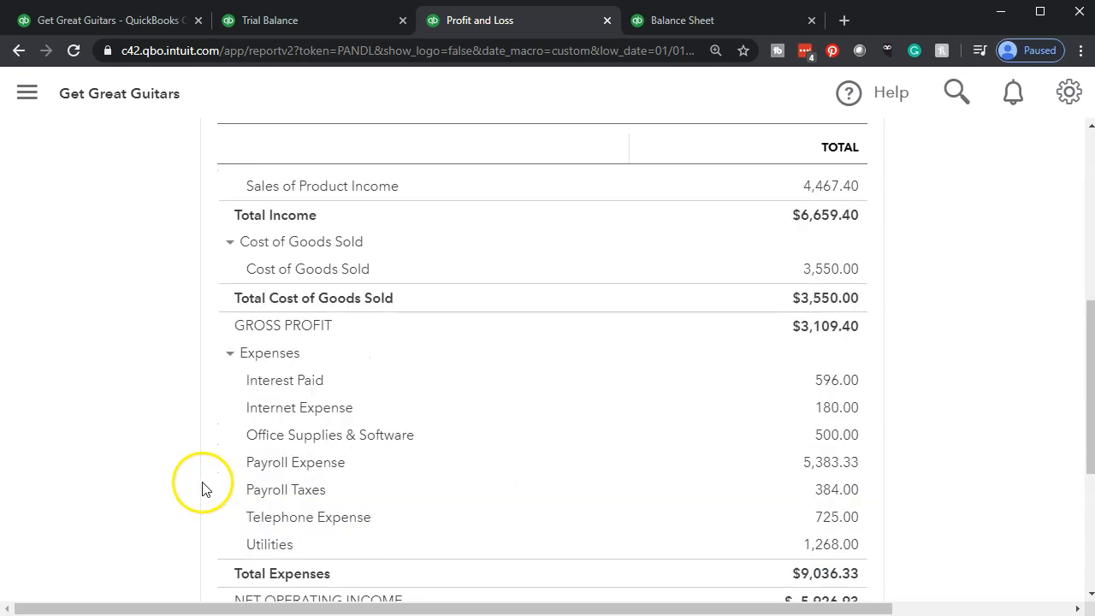
Step: Switch to the Trial Balance, collapse the navigation menu, and examine Accounts Payable and the internet, telephone and utilities expense balances
click(275, 30)
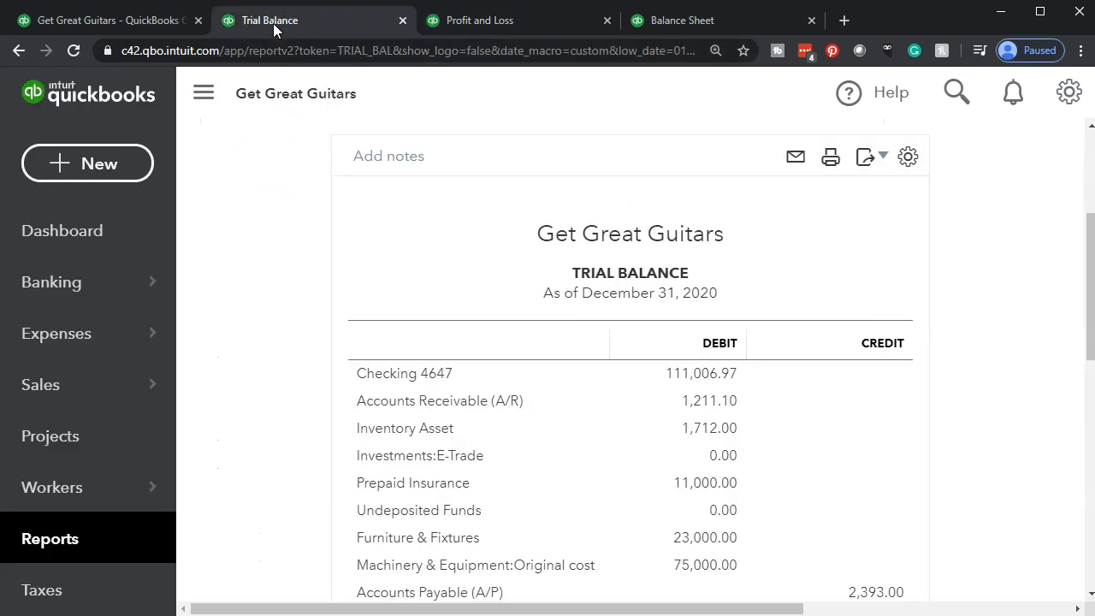
click(203, 93)
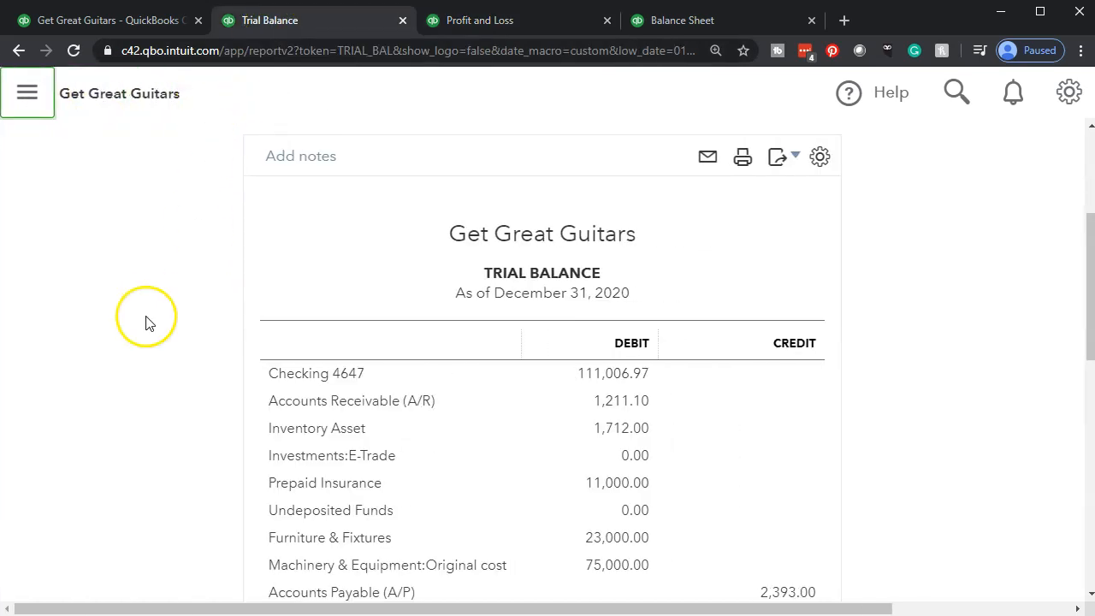
scroll(145, 322, down, 1)
scroll(145, 323, down, 1)
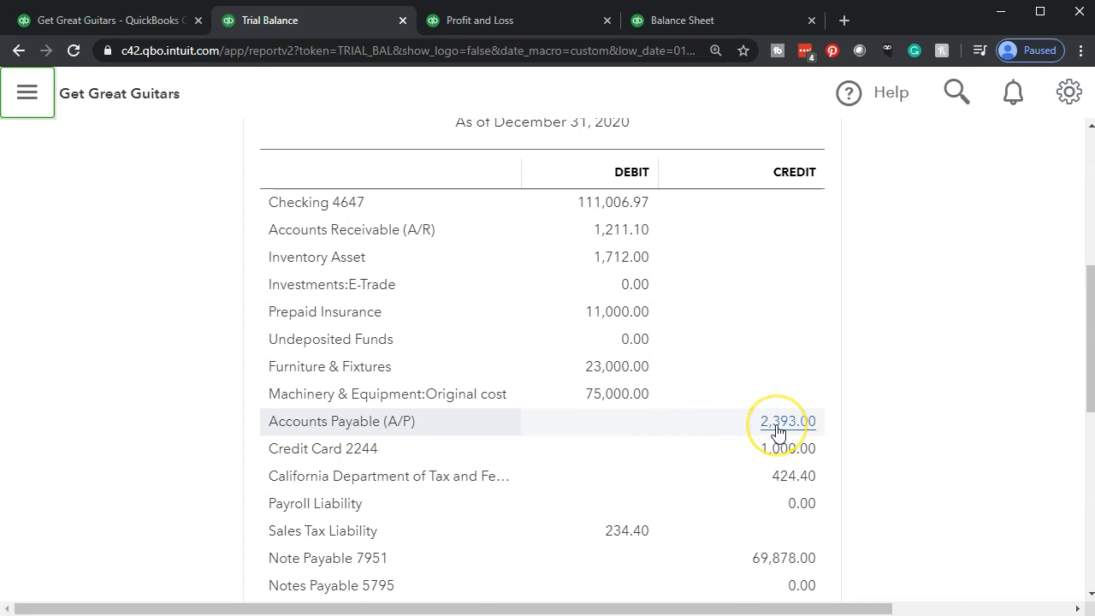
scroll(777, 432, down, 3)
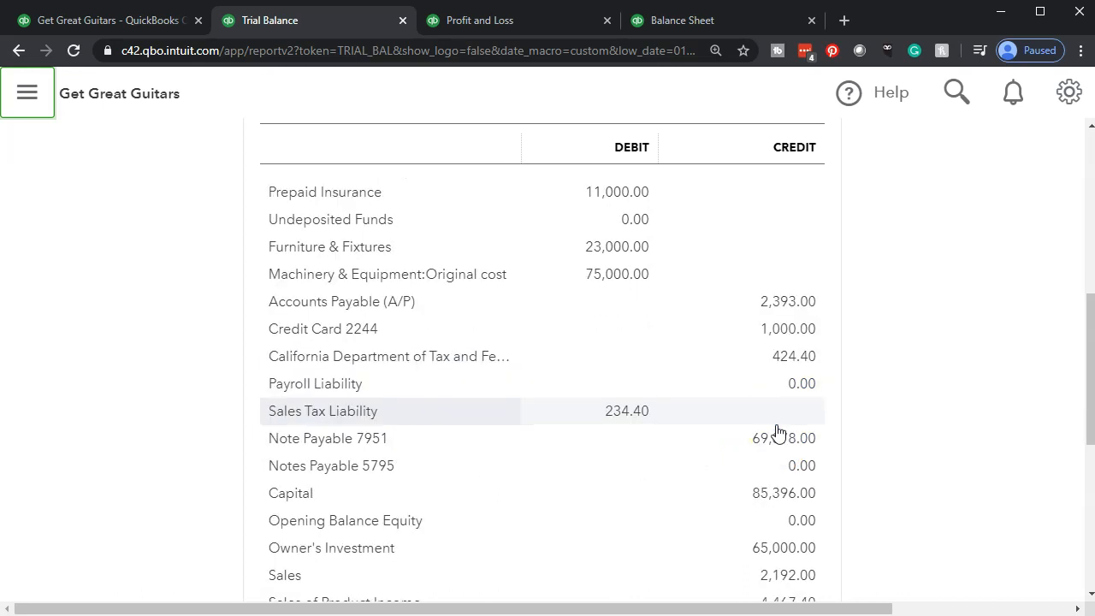
scroll(776, 432, down, 1)
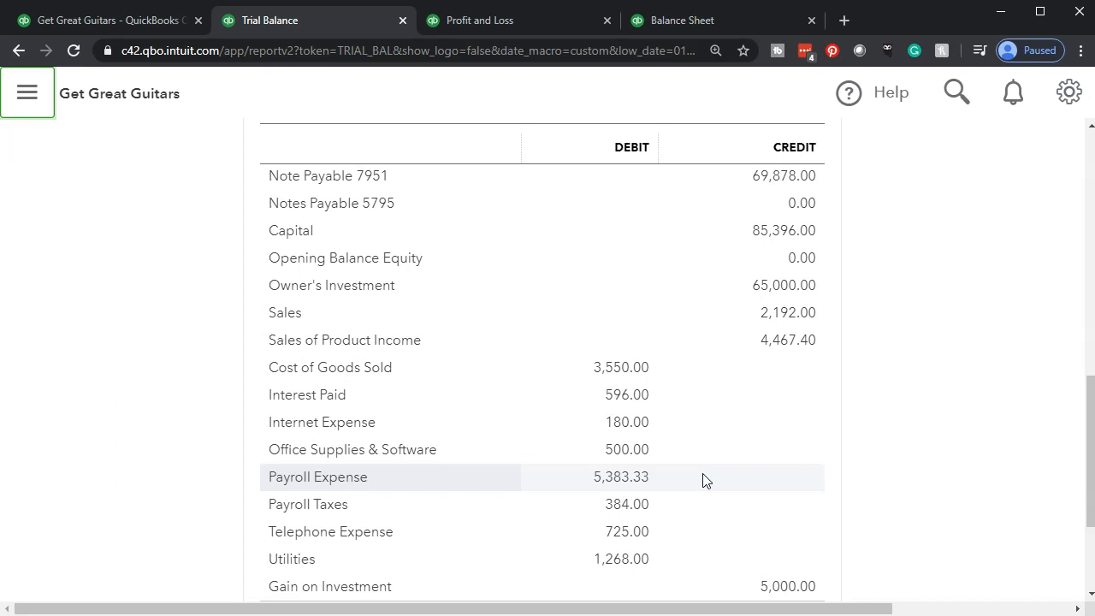
scroll(702, 480, up, 6)
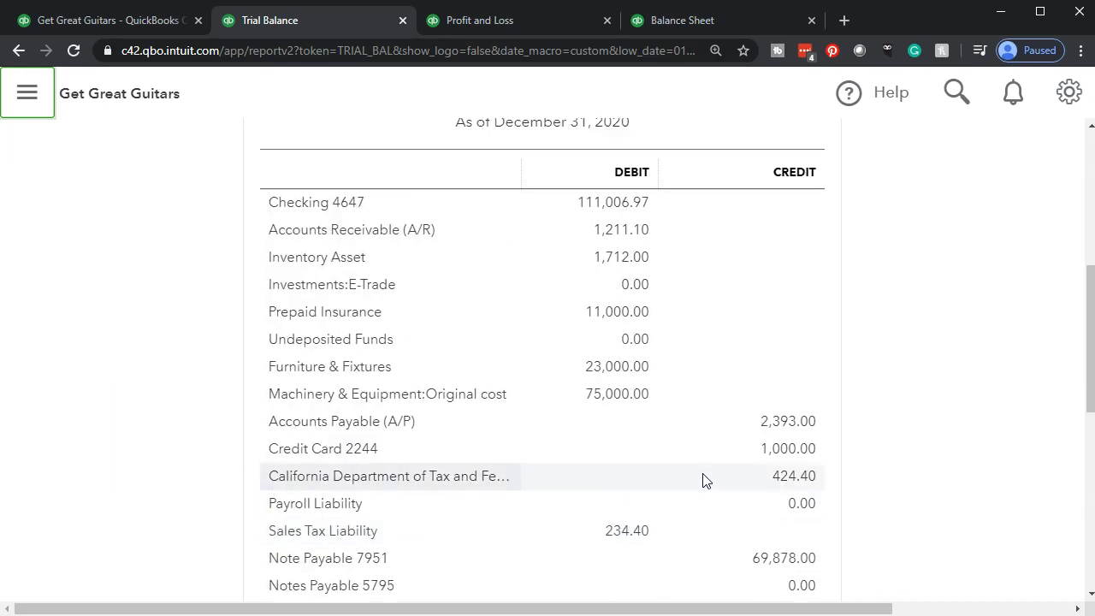
scroll(703, 479, down, 1)
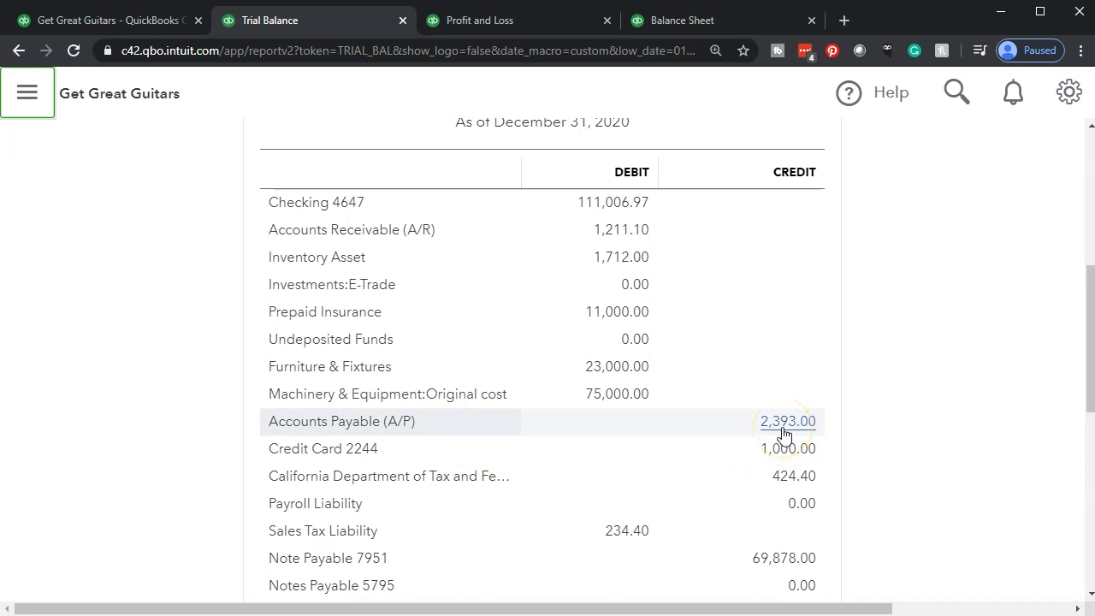
Step: Open the Reports list in the first Get Great Guitars browser tab and collapse the navigation menu
click(105, 25)
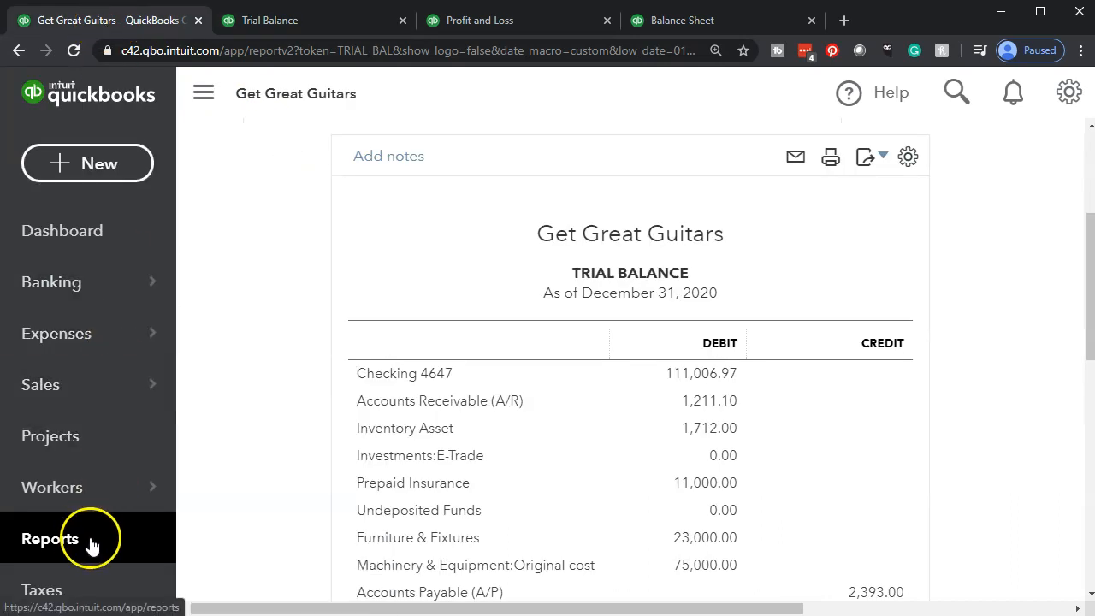
click(89, 542)
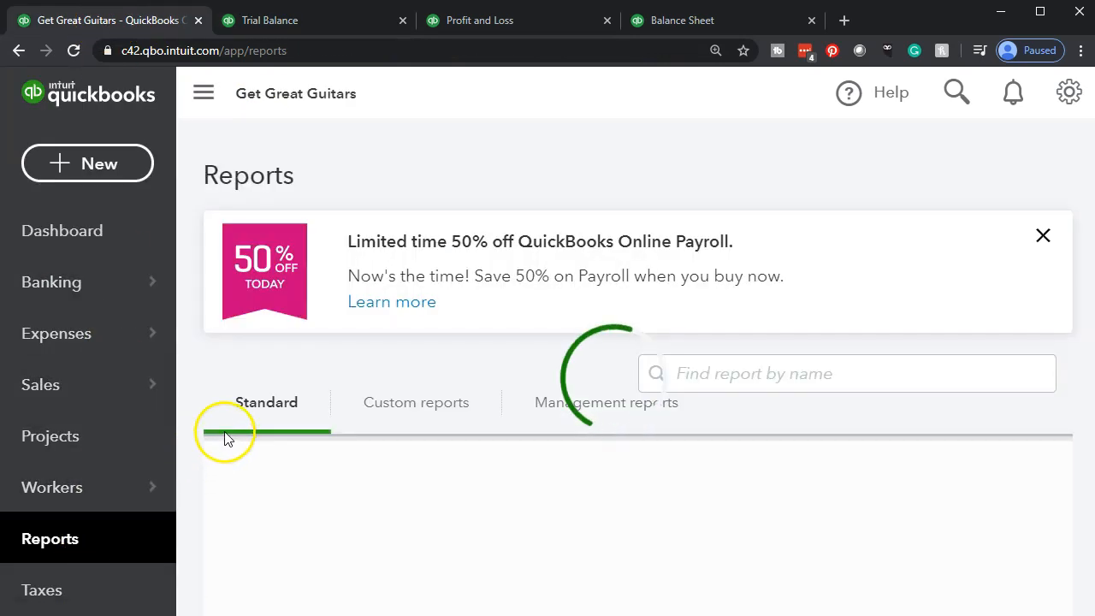
key(ctrl+minus)
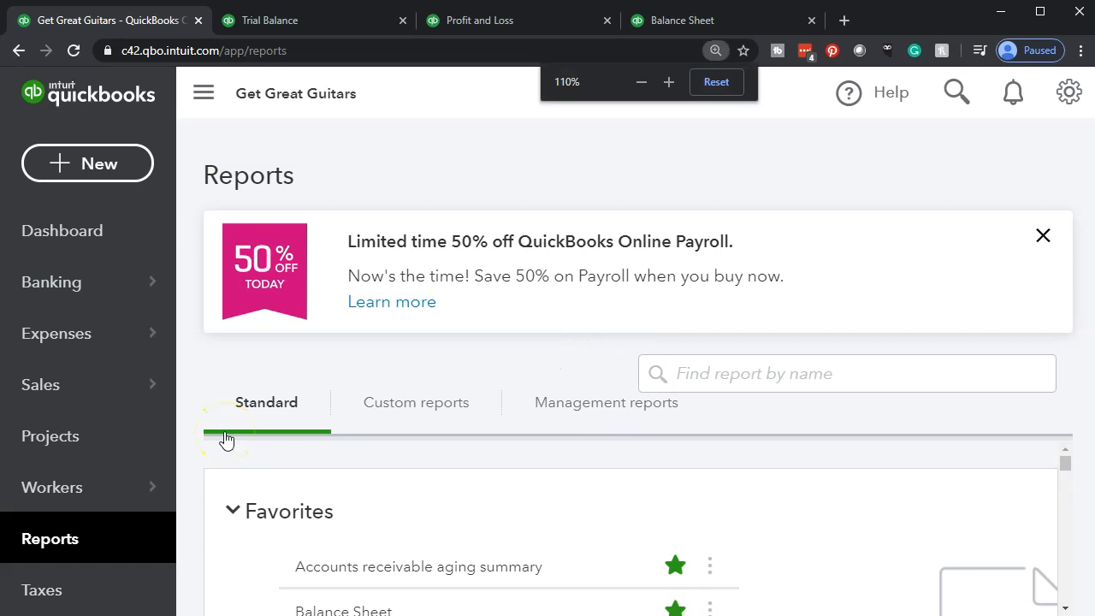
click(178, 92)
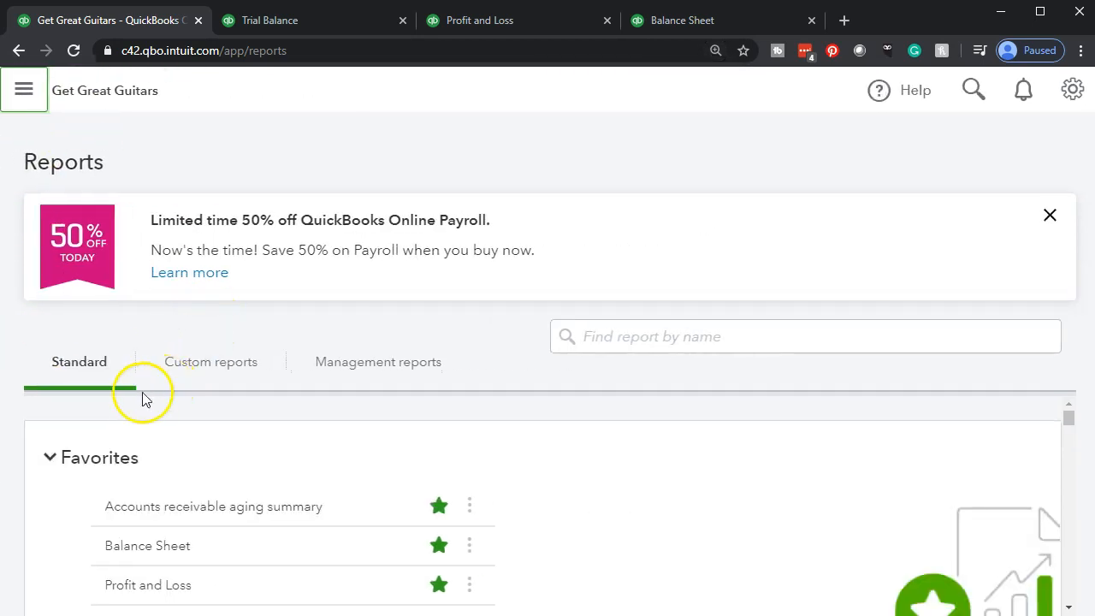
Step: Open the Vendor Balance Detail report from the What you owe group and look over its All Dates contents
scroll(27, 471, down, 2)
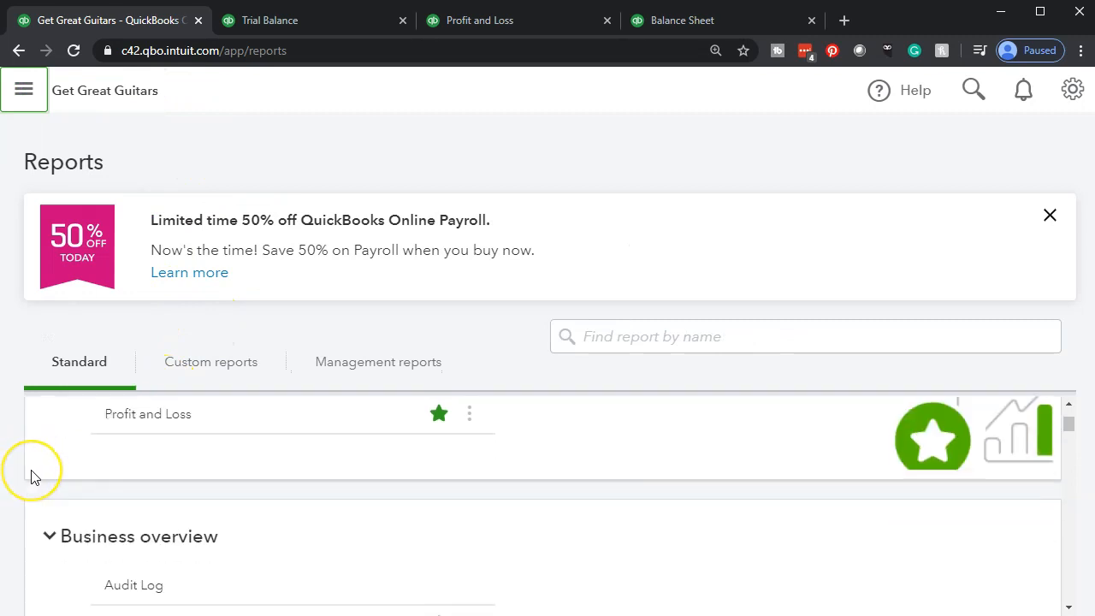
scroll(34, 477, down, 1)
scroll(35, 476, down, 6)
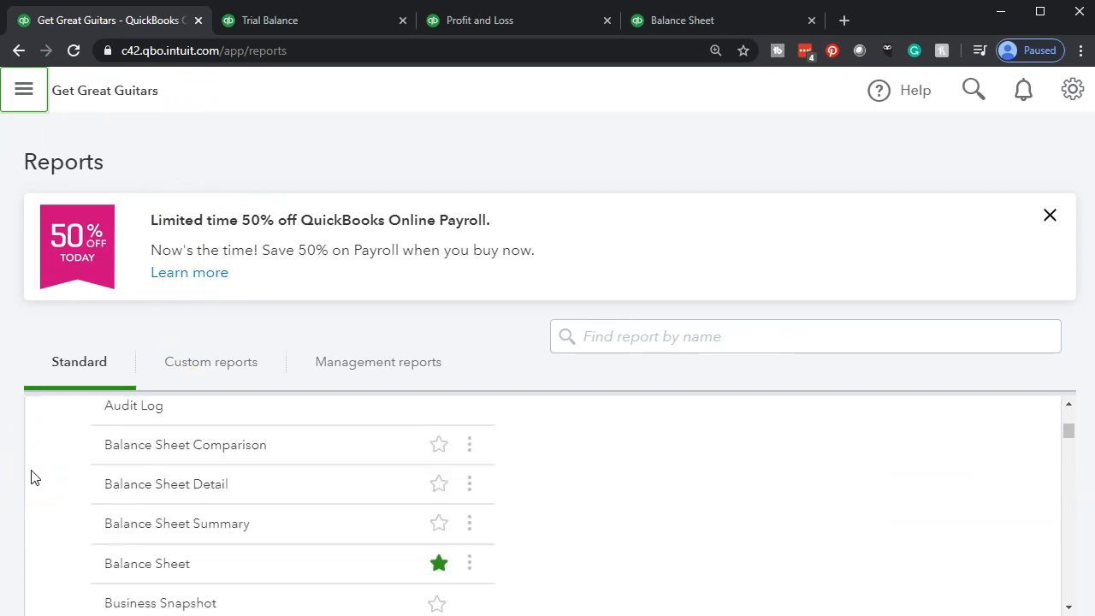
scroll(34, 476, down, 5)
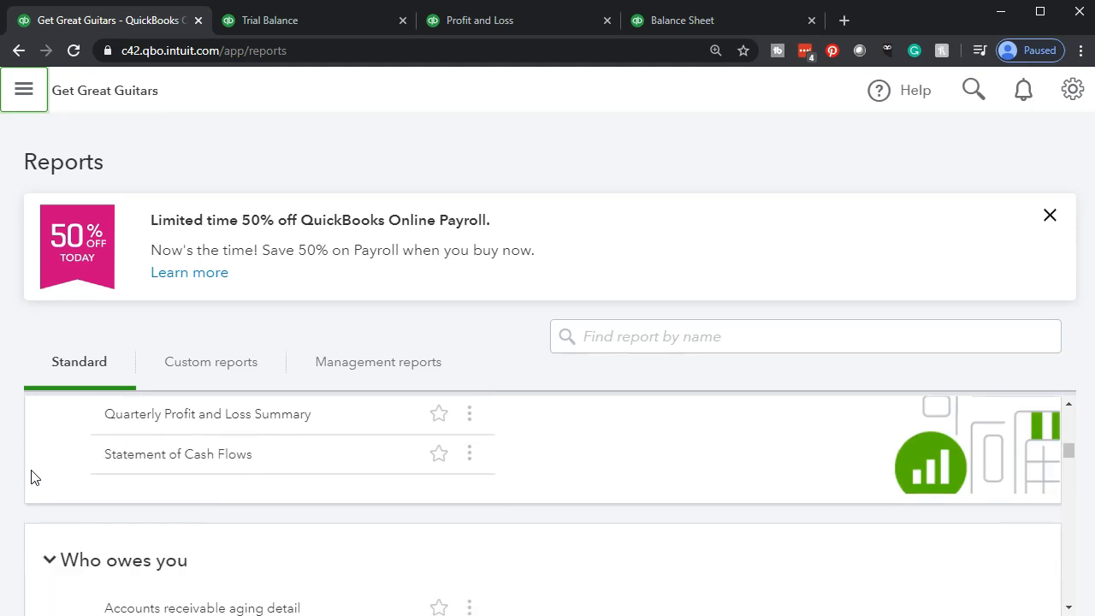
scroll(35, 477, down, 6)
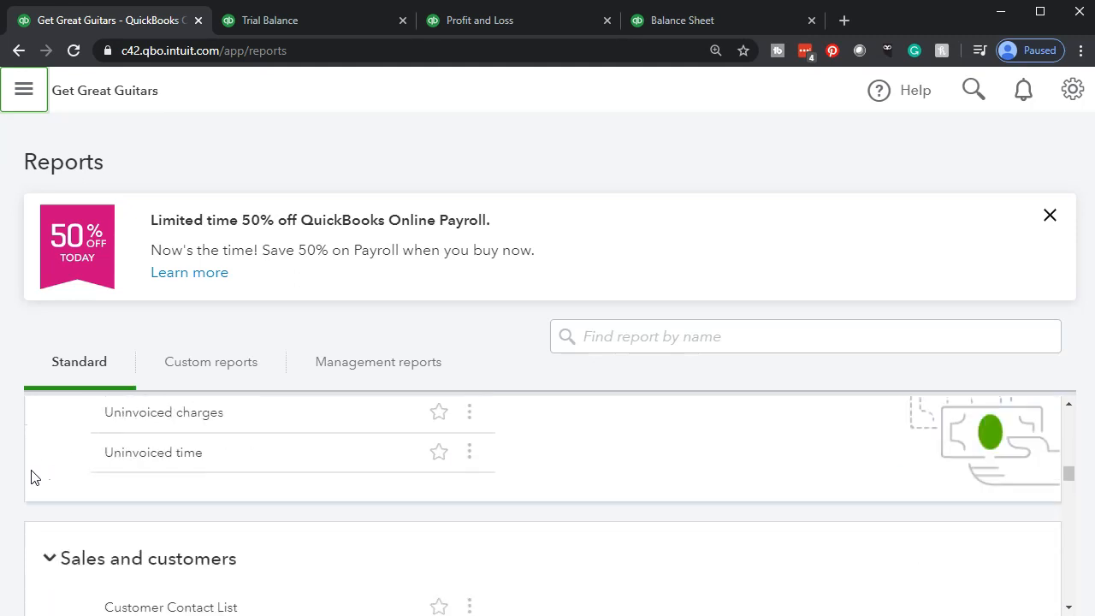
scroll(34, 477, down, 6)
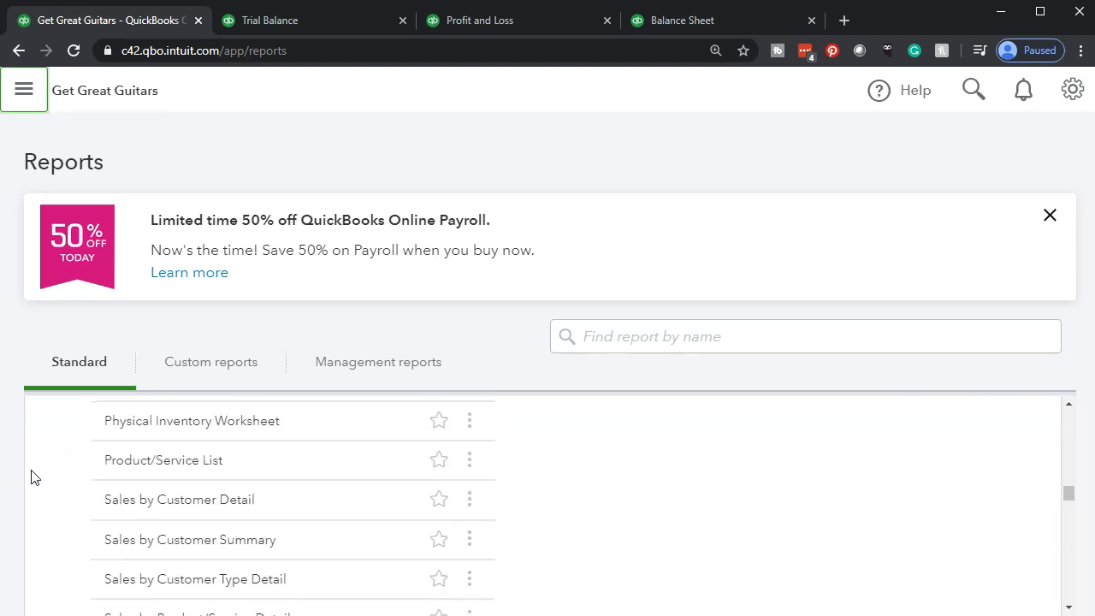
scroll(30, 476, down, 1)
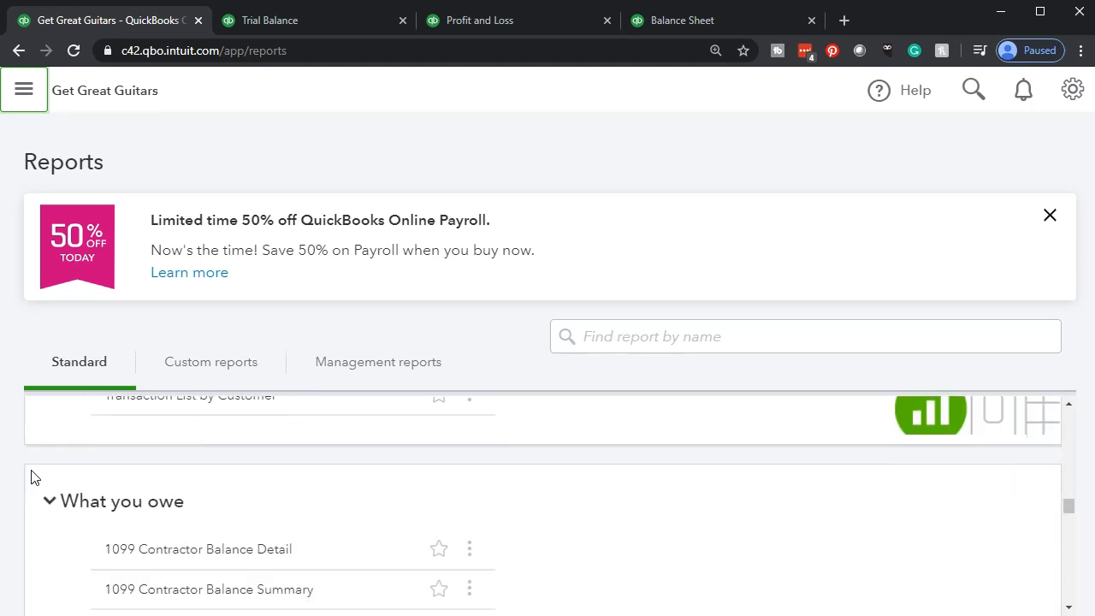
scroll(56, 522, down, 1)
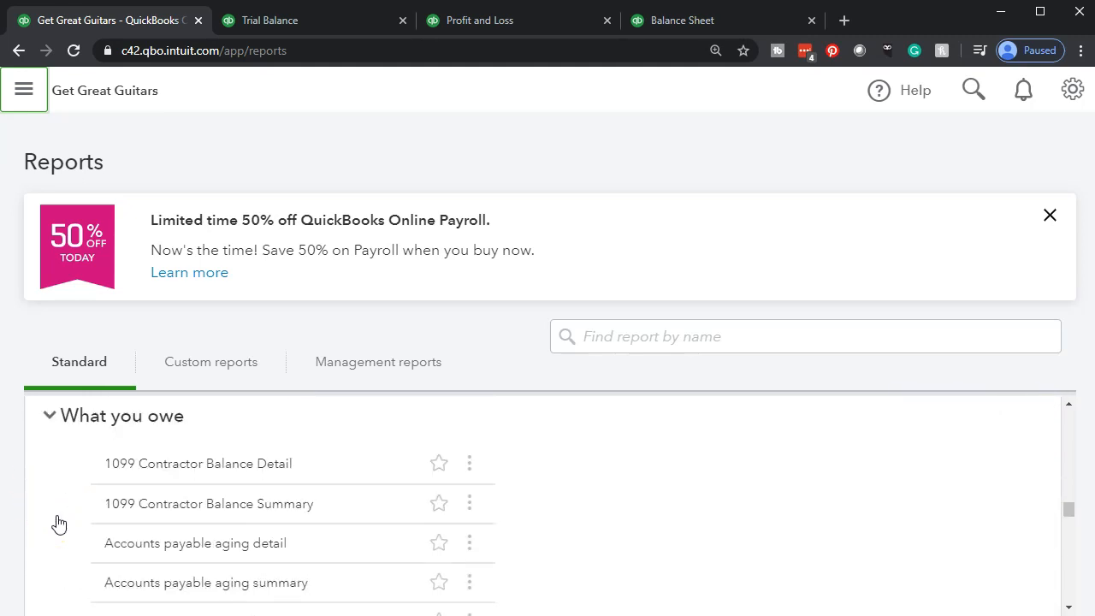
scroll(59, 523, down, 1)
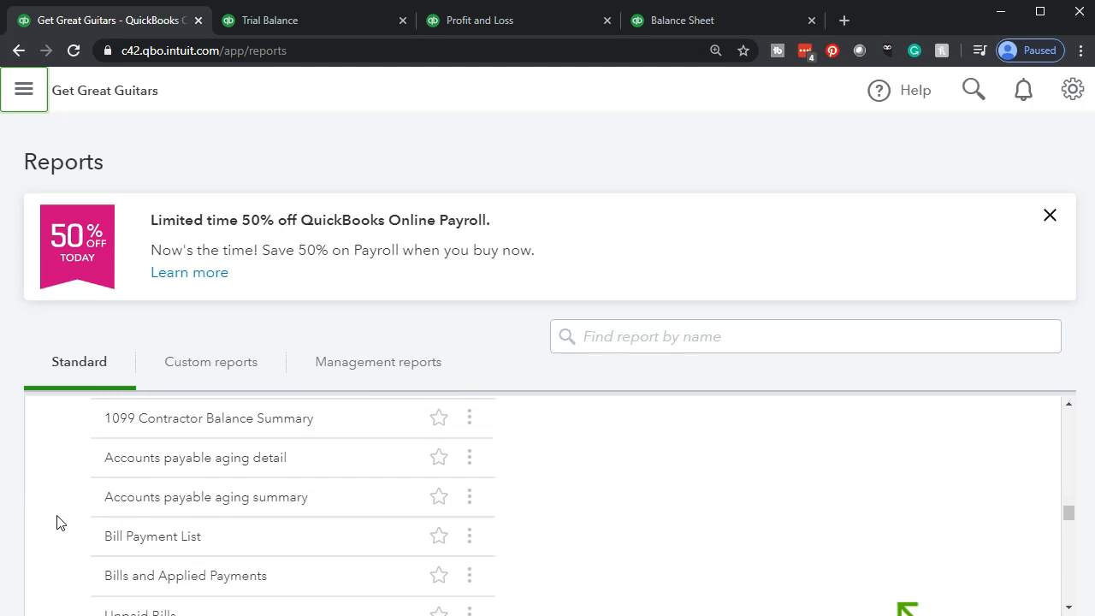
scroll(58, 523, down, 1)
scroll(58, 521, down, 1)
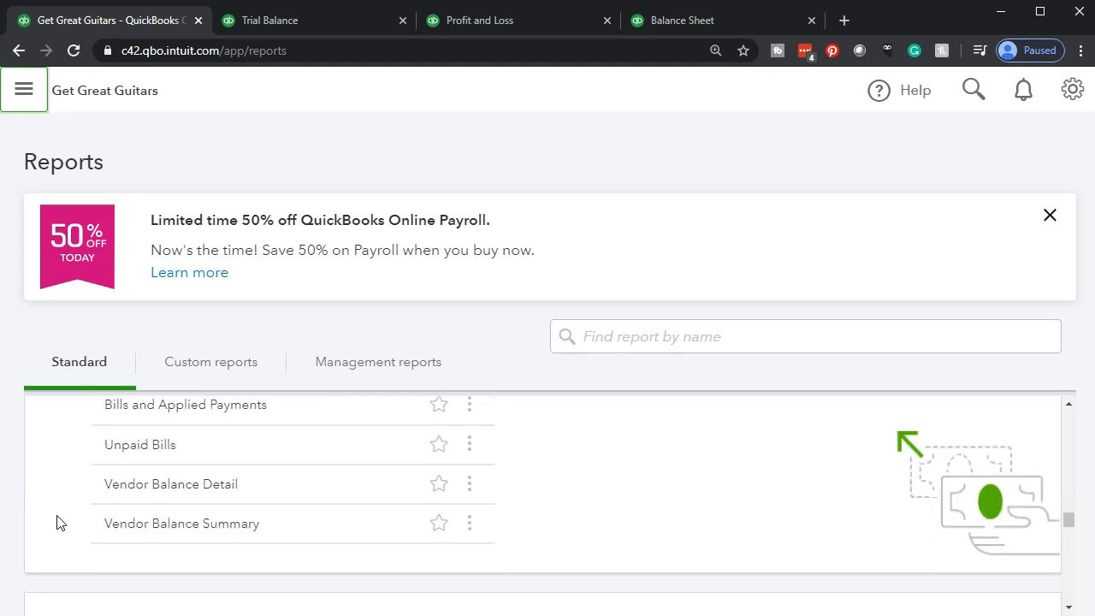
click(220, 486)
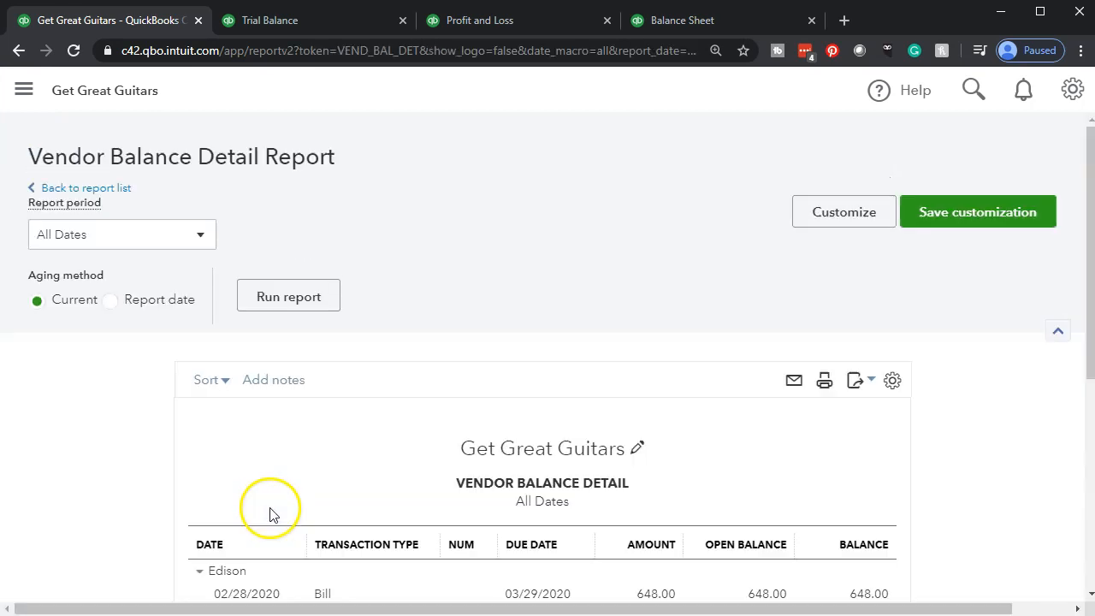
scroll(269, 510, down, 3)
scroll(117, 468, up, 3)
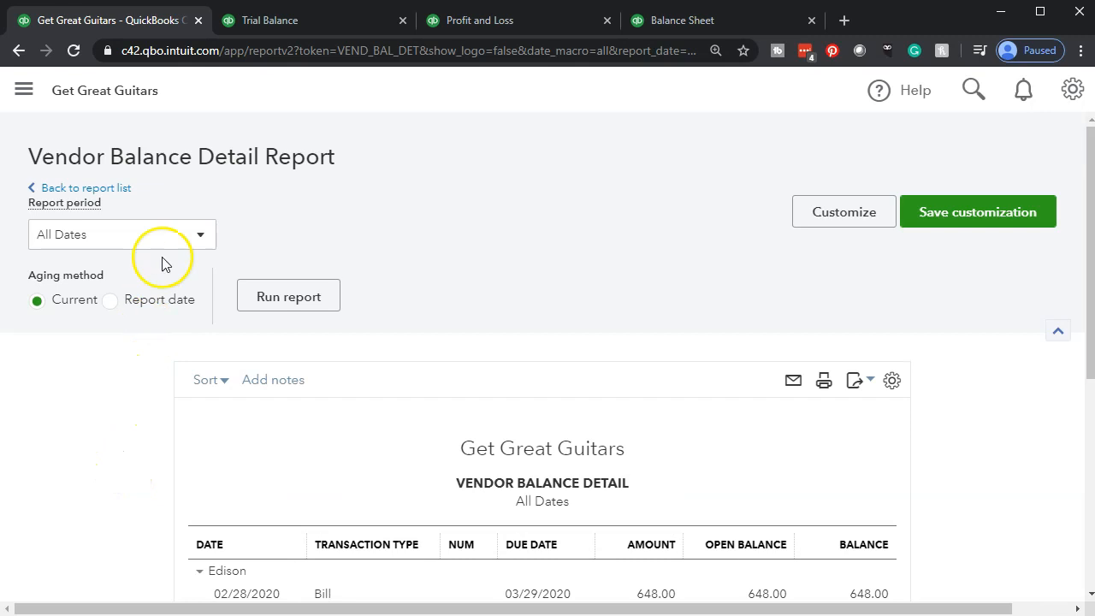
Step: Duplicate the Vendor Balance Detail browser tab and collapse the navigation menu in it to show the bills per vendor
right_click(132, 20)
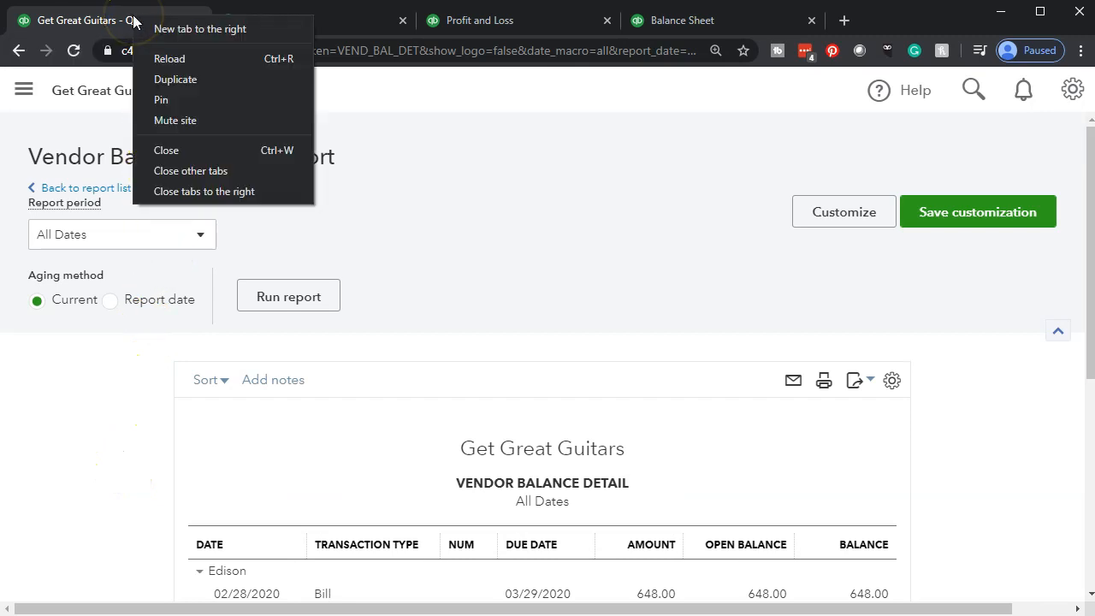
click(157, 79)
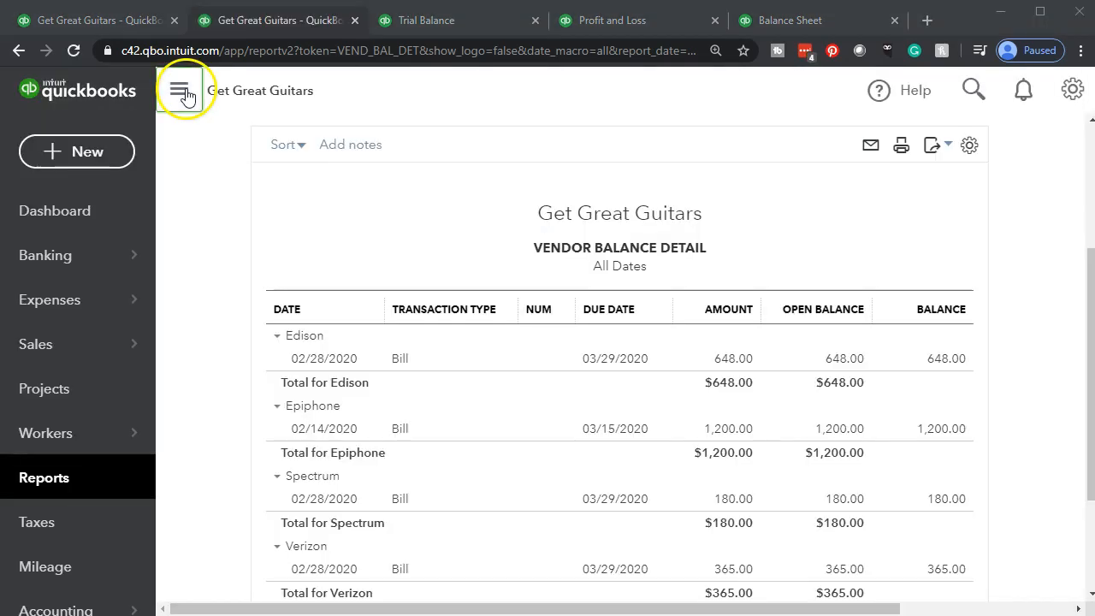
click(183, 91)
key(ctrl+plus)
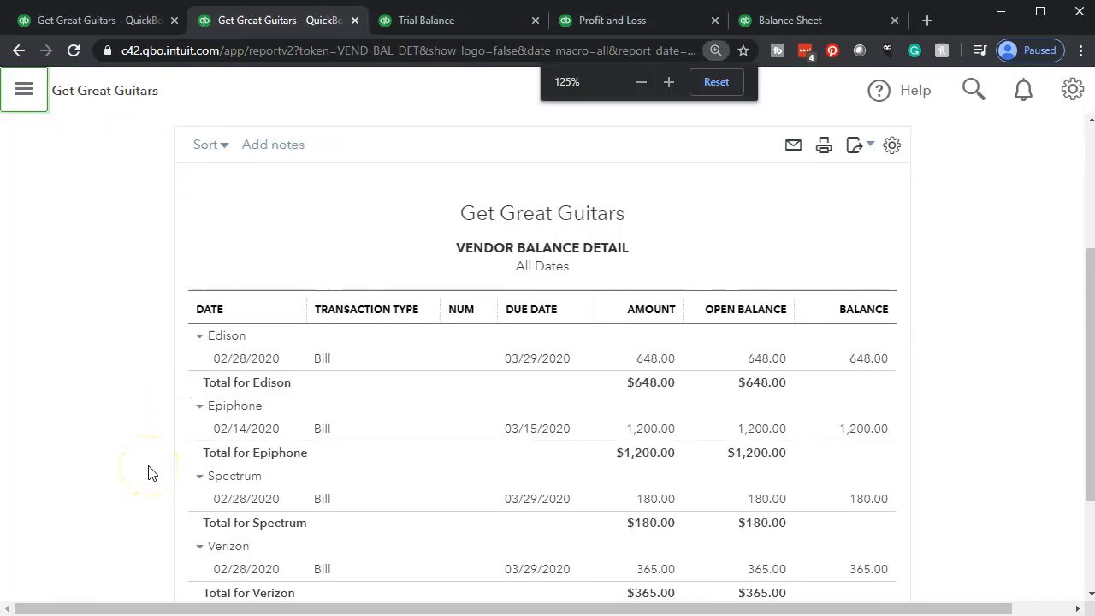
scroll(148, 472, down, 1)
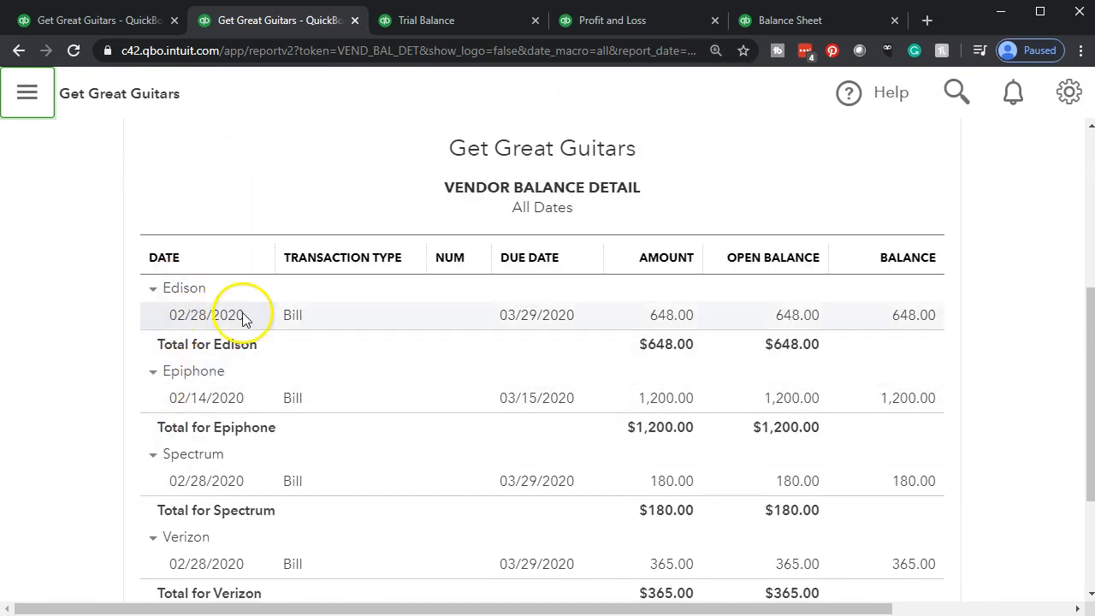
Step: Check the total open balance in the Vendor Balance Detail report against Accounts Payable in the Trial Balance
scroll(107, 408, down, 1)
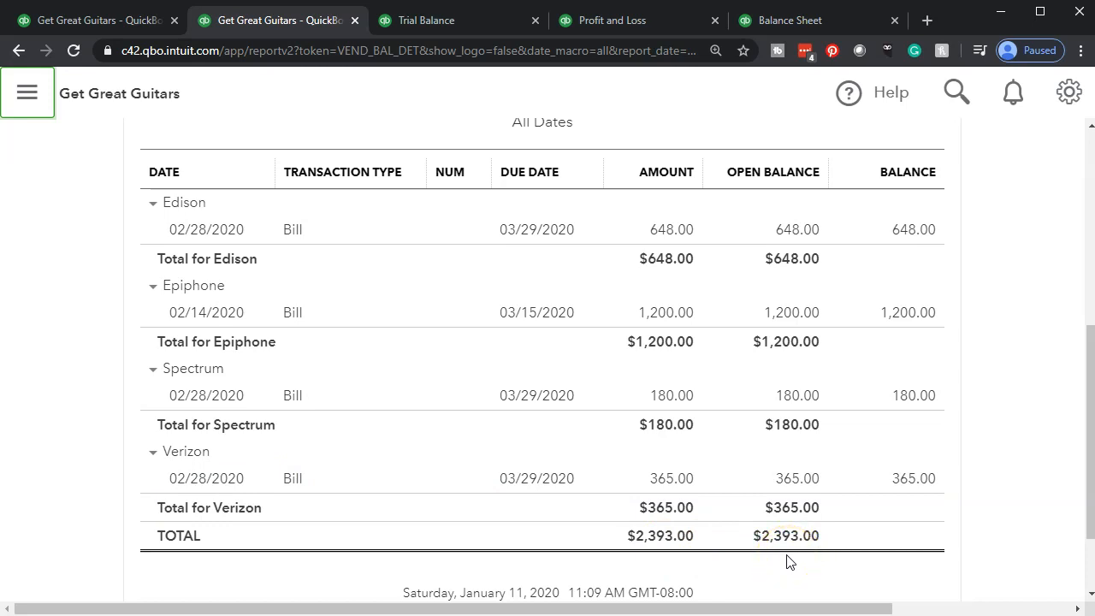
click(455, 19)
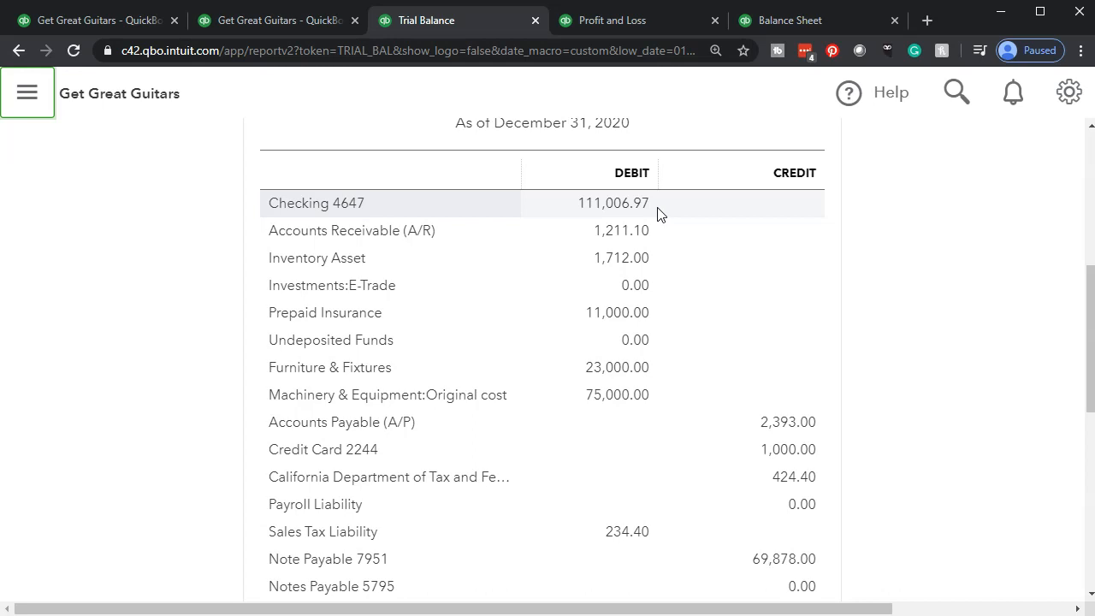
Step: Return to the first Get Great Guitars browser tab, expand the navigation menu and open a new Pay Bills form
click(109, 21)
click(27, 91)
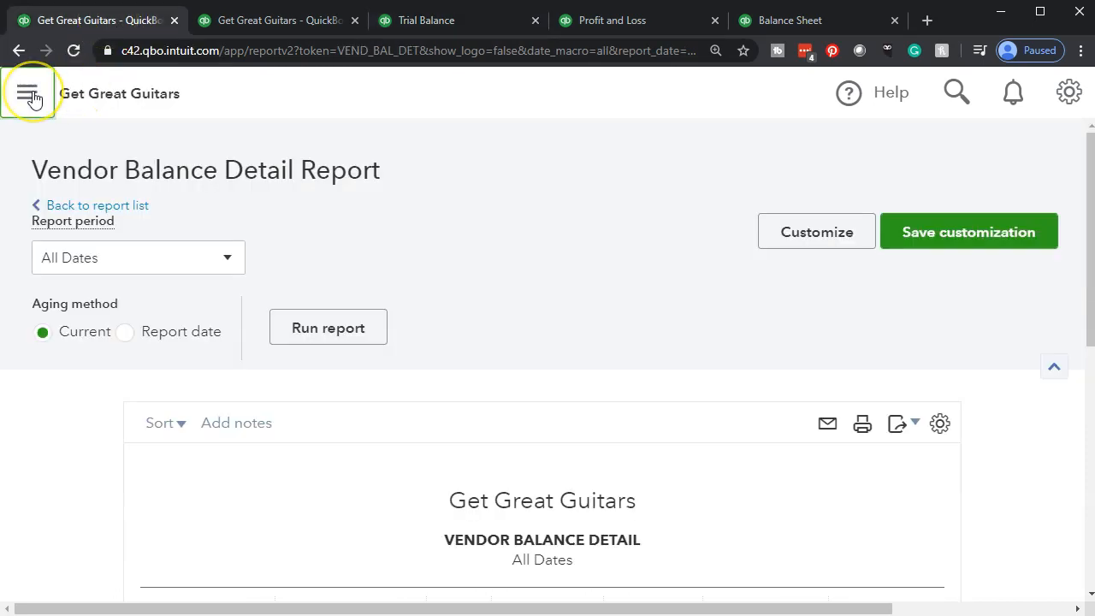
click(130, 229)
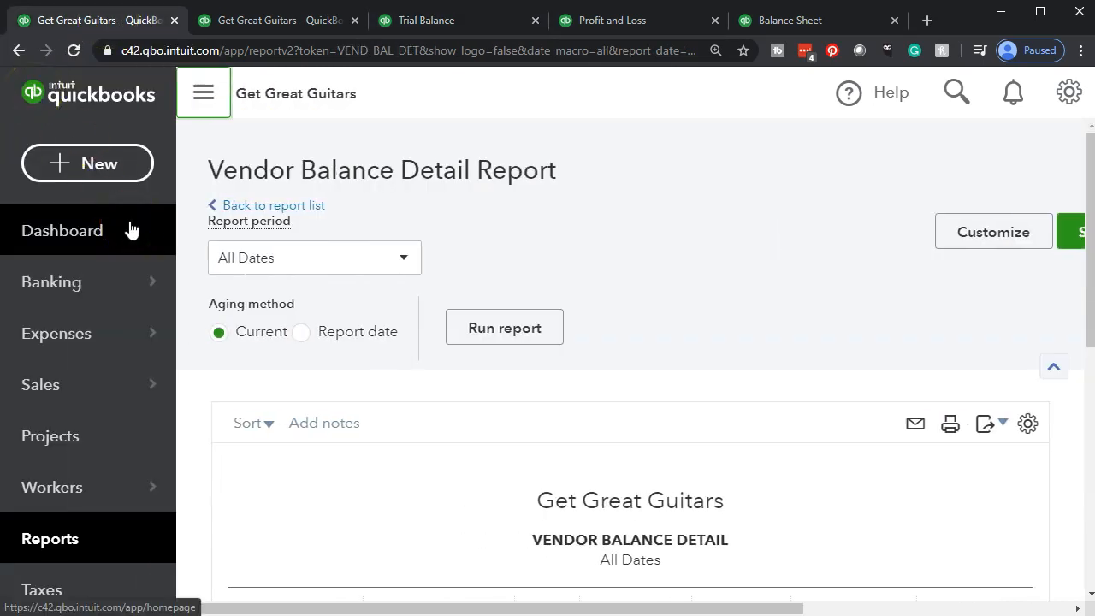
key(ctrl+plus)
key(ctrl+minus)
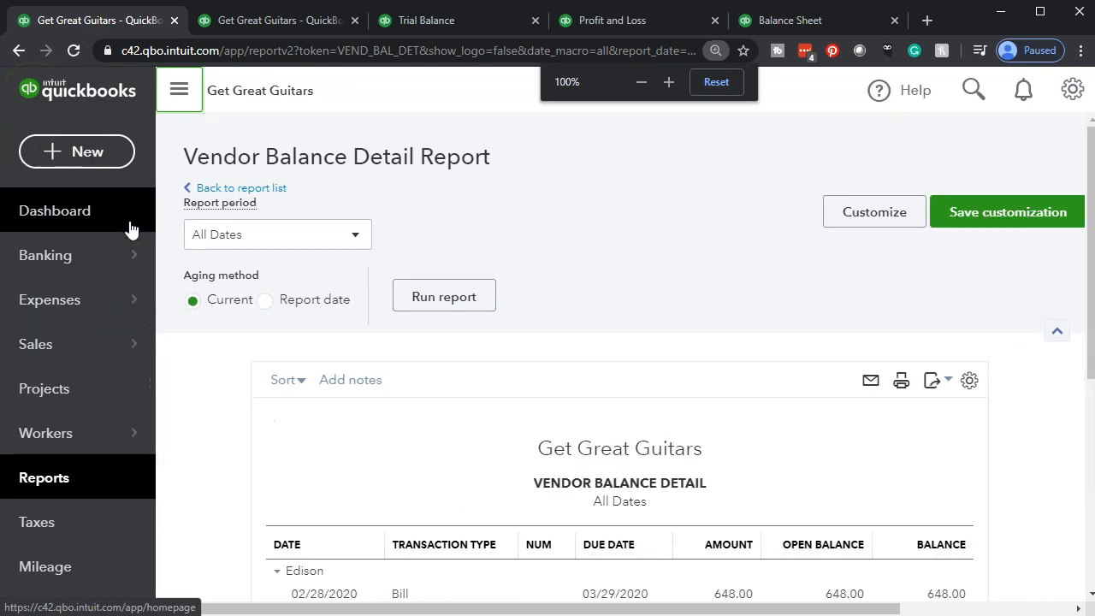
key(ctrl+minus)
click(81, 146)
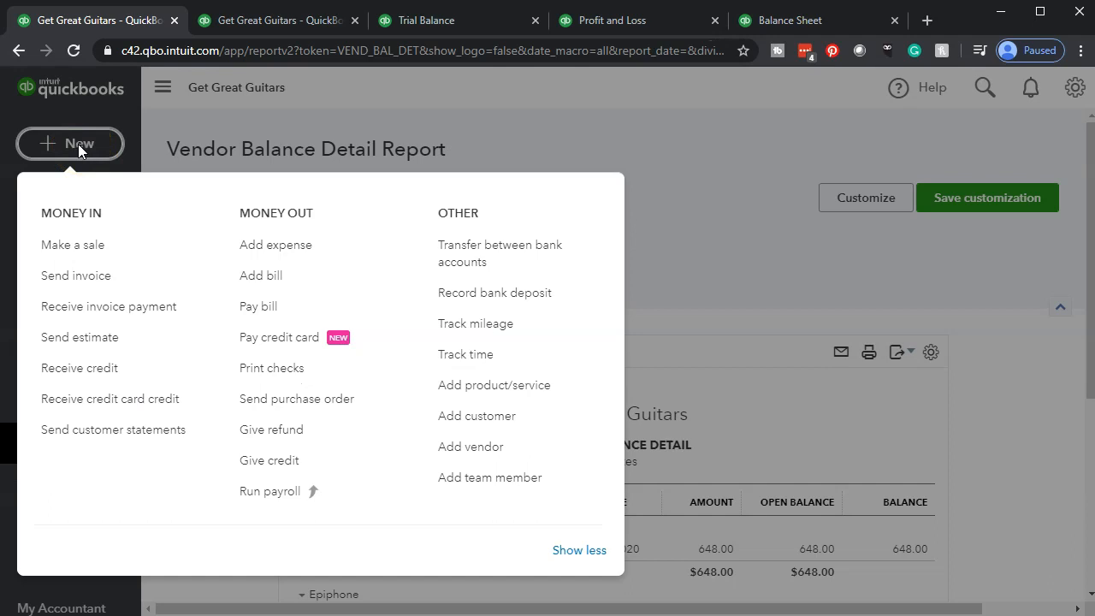
click(259, 306)
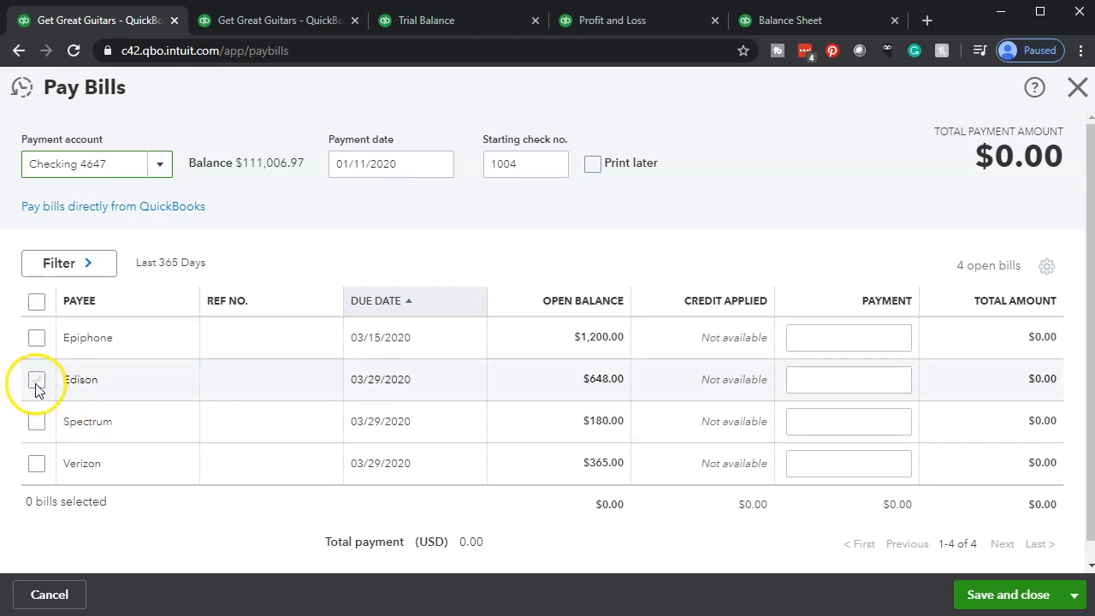
Step: Select the Edison, Spectrum and Verizon bills for full payment, leaving the Epiphone bill out
click(35, 382)
click(35, 421)
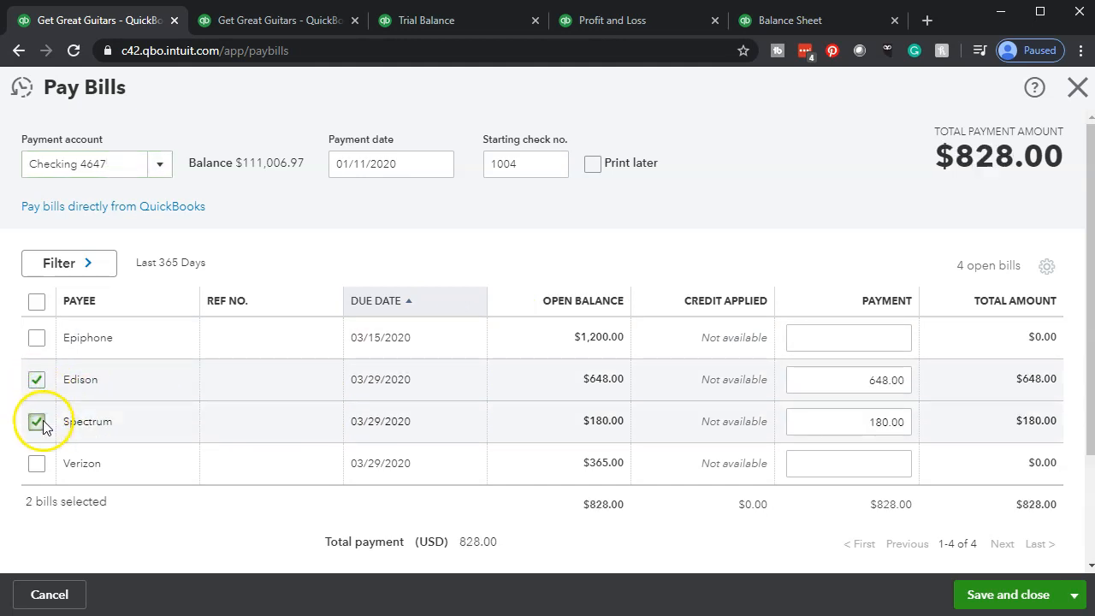
click(37, 466)
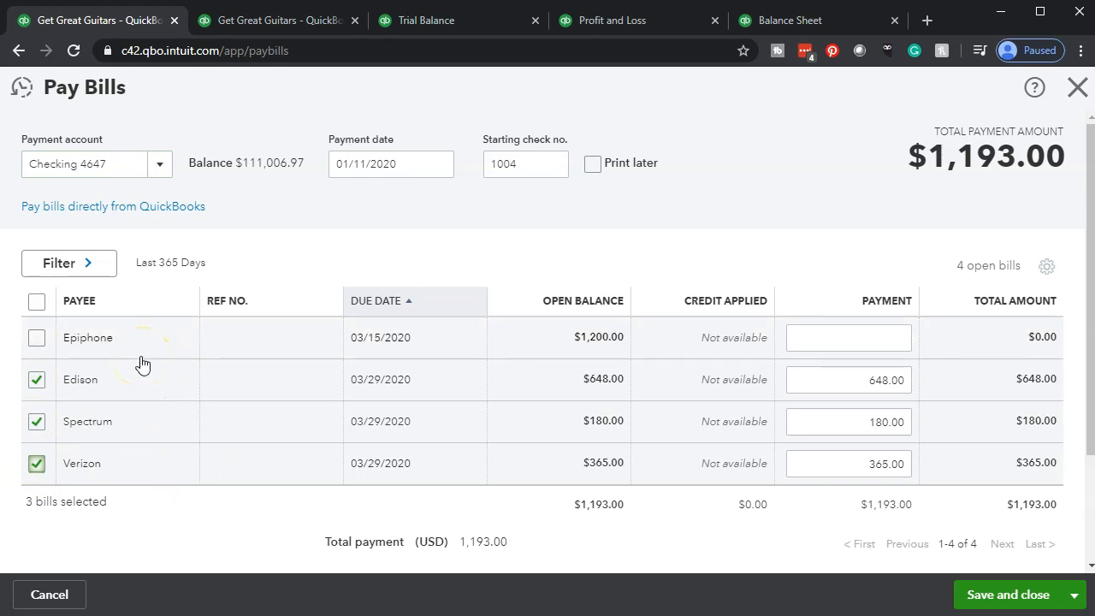
Step: Set the payment date to 02/29/2020, then save and close the bill payments
click(403, 165)
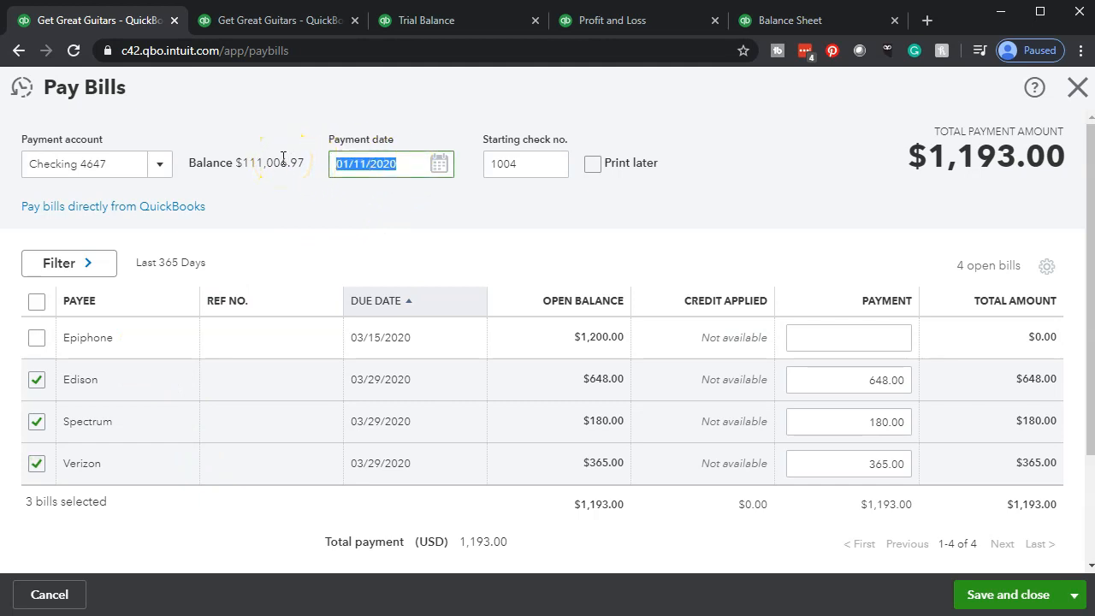
text(02/29/)
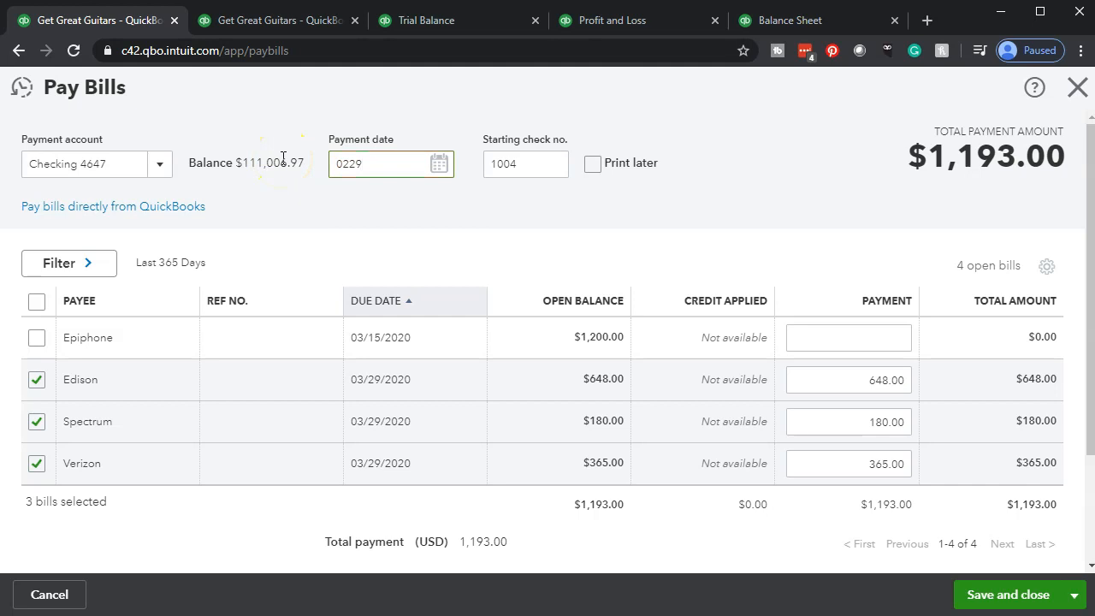
text(20)
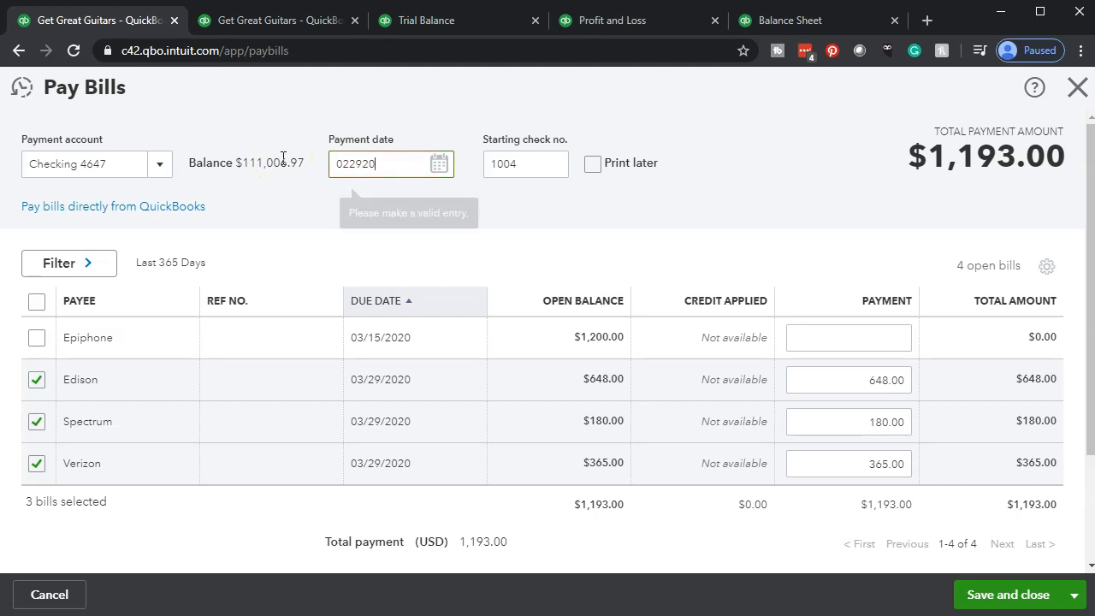
key(Tab)
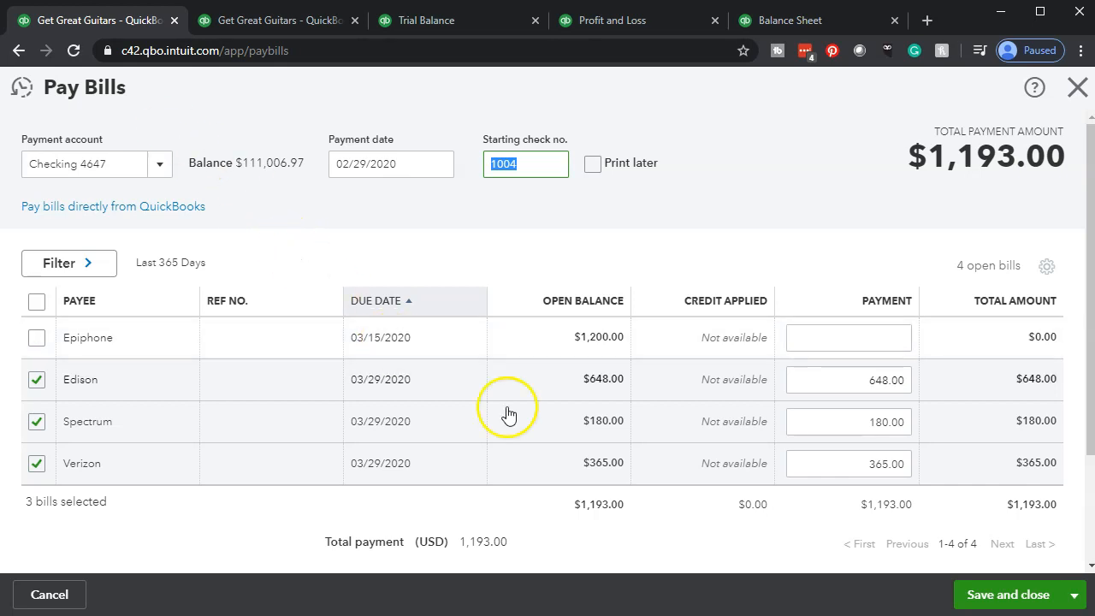
click(997, 599)
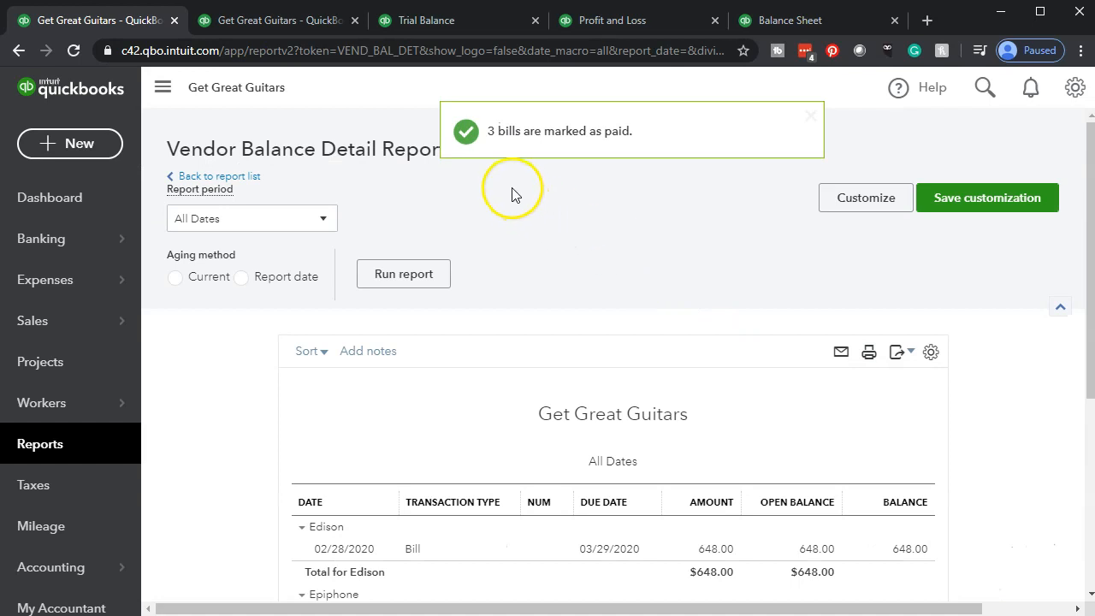
scroll(571, 169, down, 1)
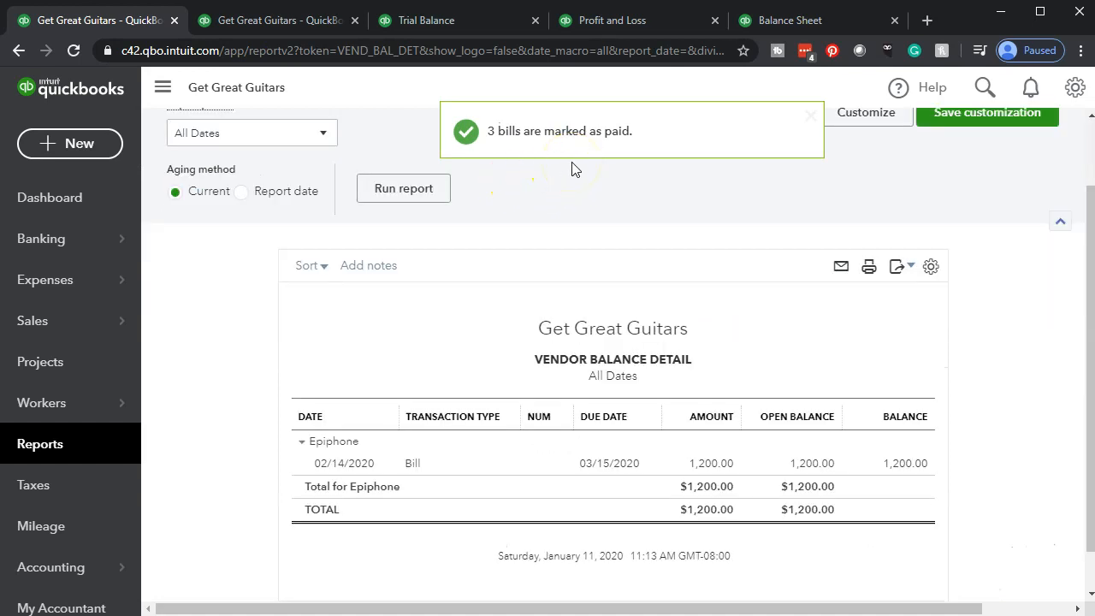
Step: Switch to the Balance Sheet, enlarge the page to 125% and open the transaction detail behind the Checking account balance
click(768, 24)
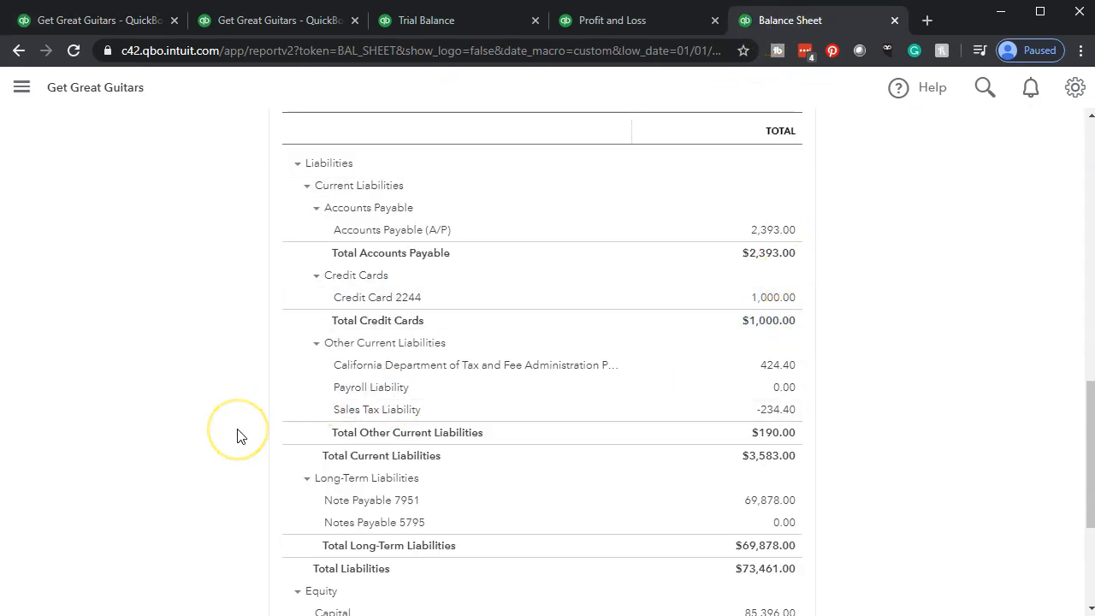
key(ctrl+plus)
key(ctrl+plus)
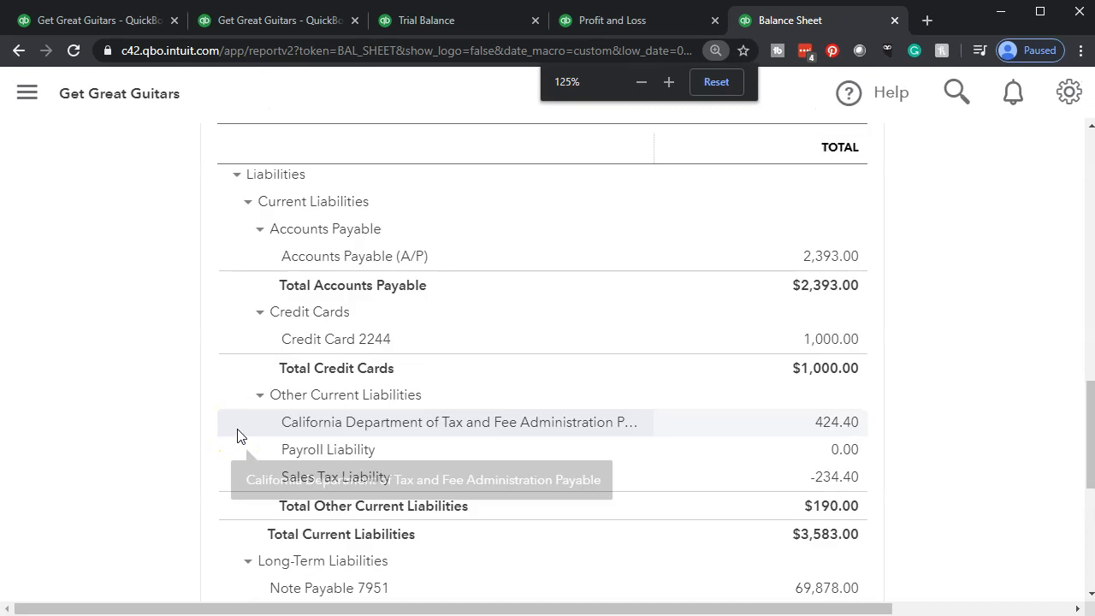
scroll(378, 251, up, 10)
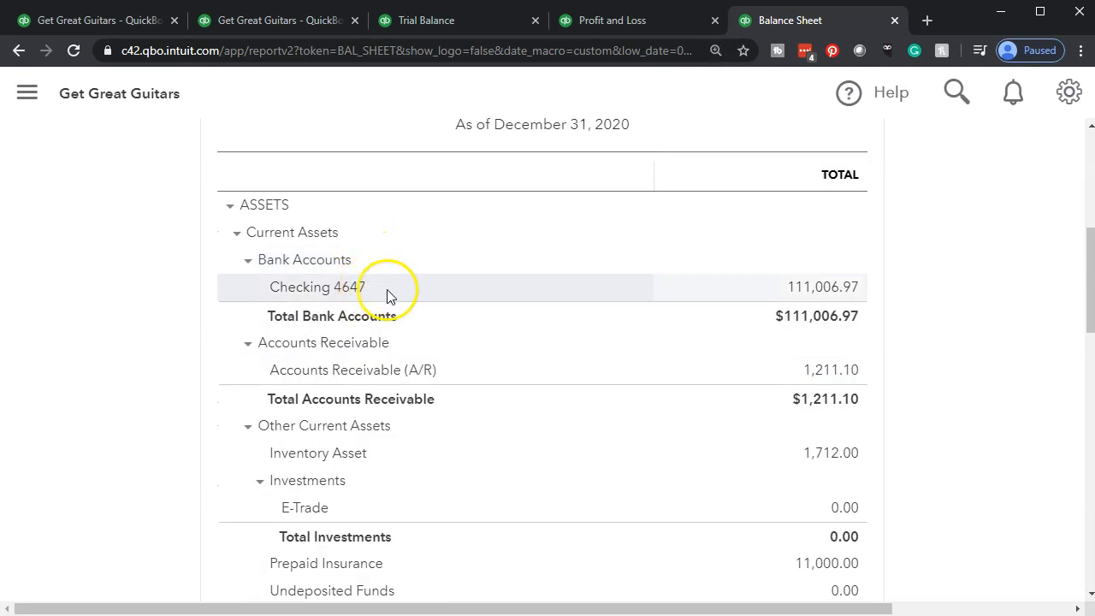
click(803, 289)
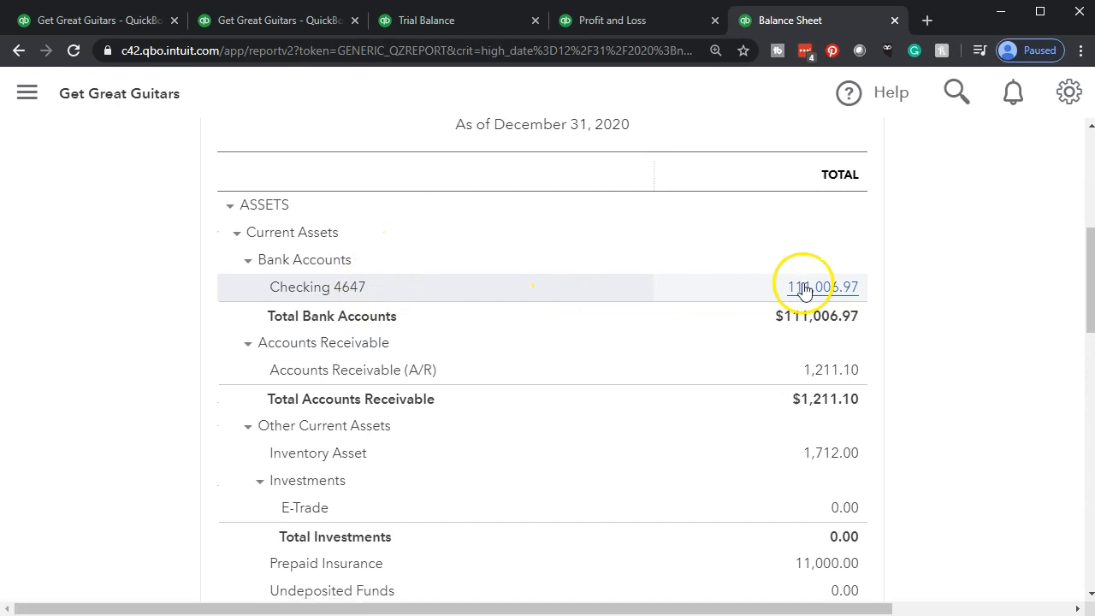
Step: Review the 02/29/2020 bill payments in the Checking transaction report, then open the Edison payment and close it again
scroll(605, 357, down, 10)
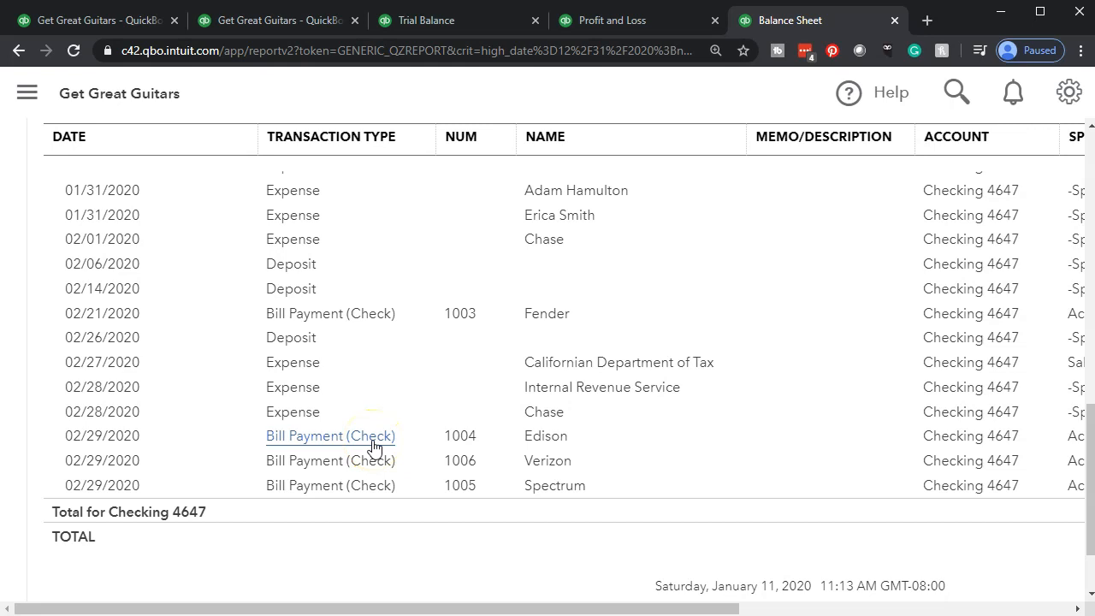
click(334, 453)
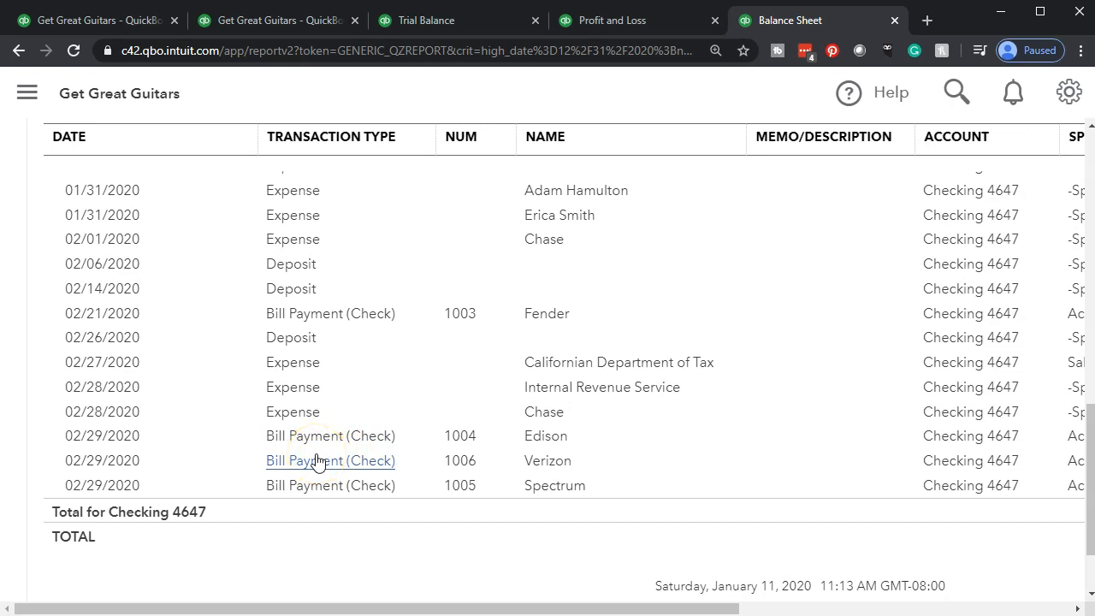
drag(359, 606, 675, 587)
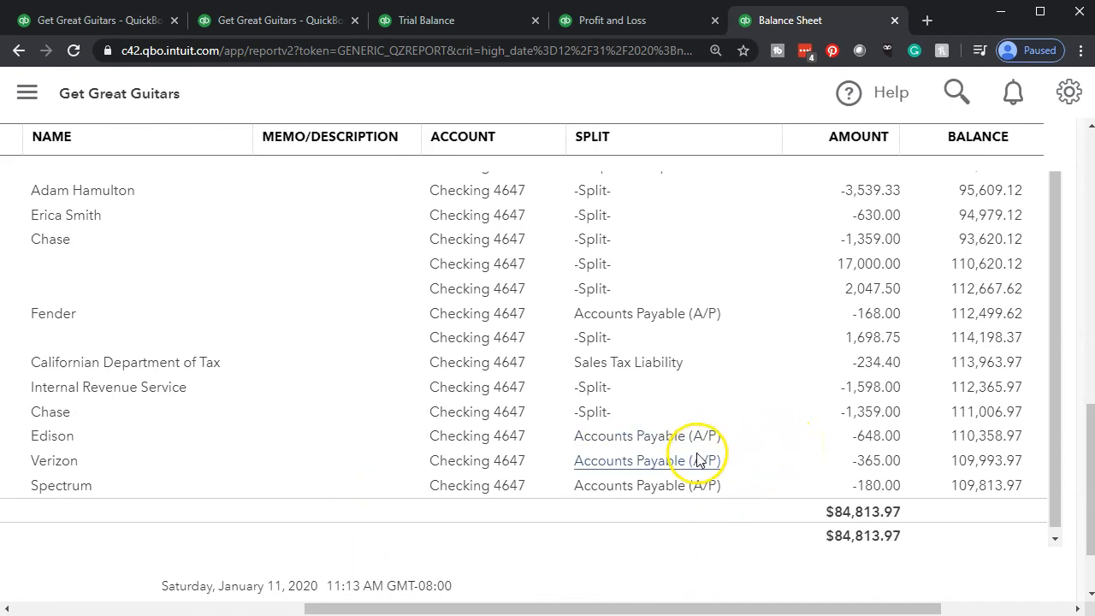
click(860, 445)
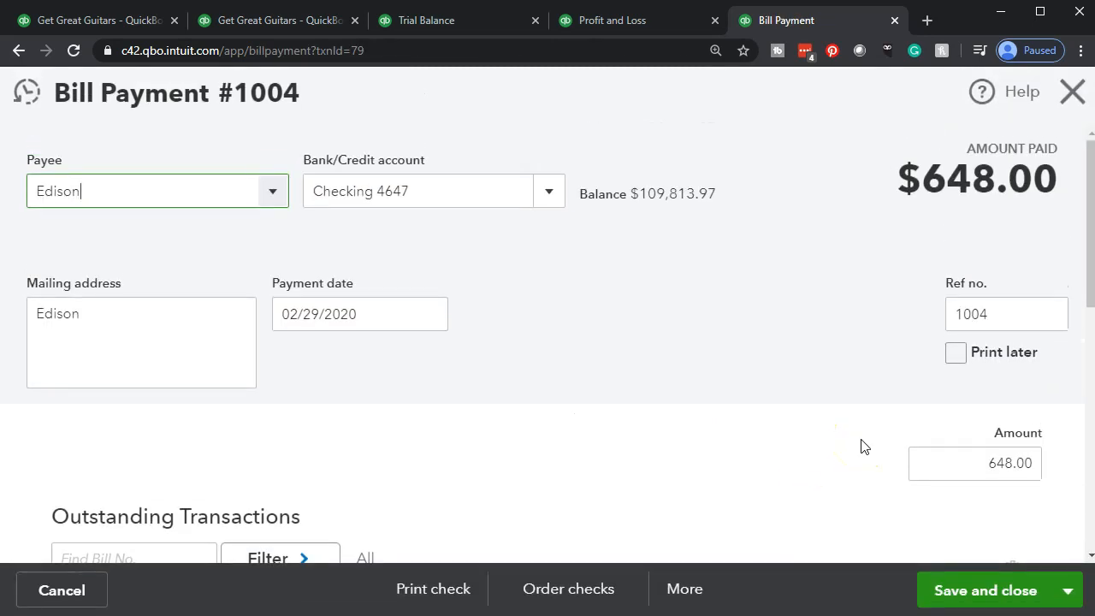
click(1068, 108)
Step: Go back to the Balance Sheet summary and examine the Checking and Accounts Payable balances
scroll(123, 398, up, 10)
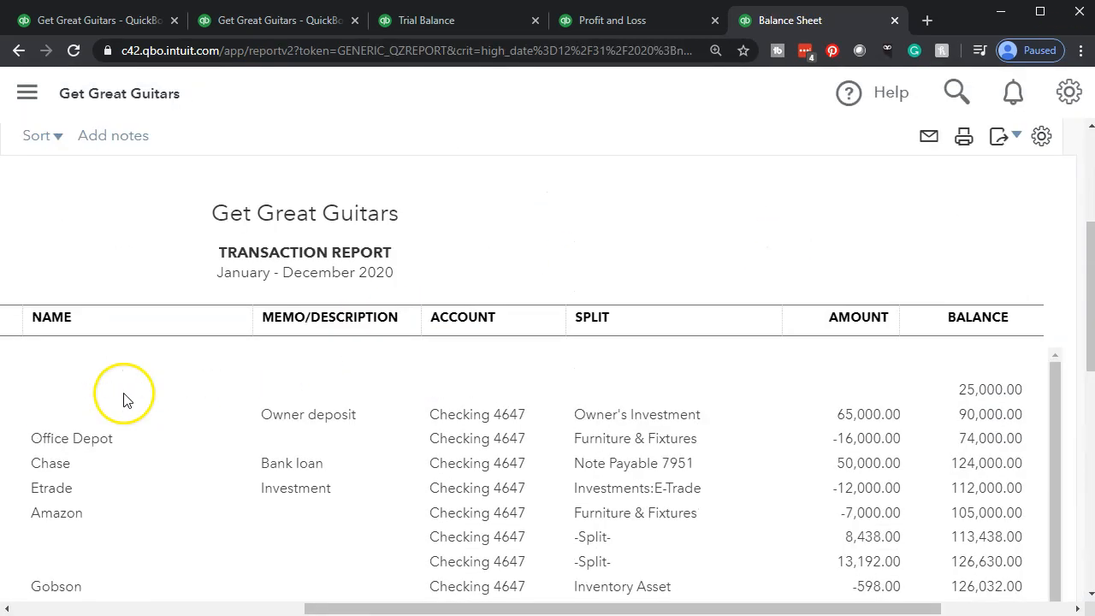
scroll(152, 227, up, 10)
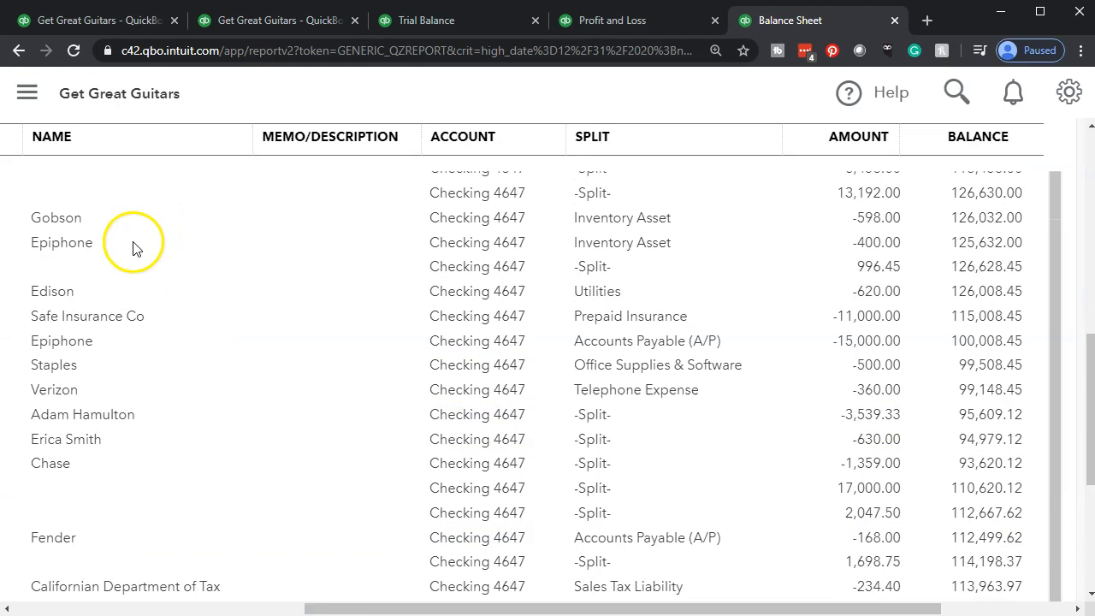
click(154, 205)
scroll(156, 215, down, 5)
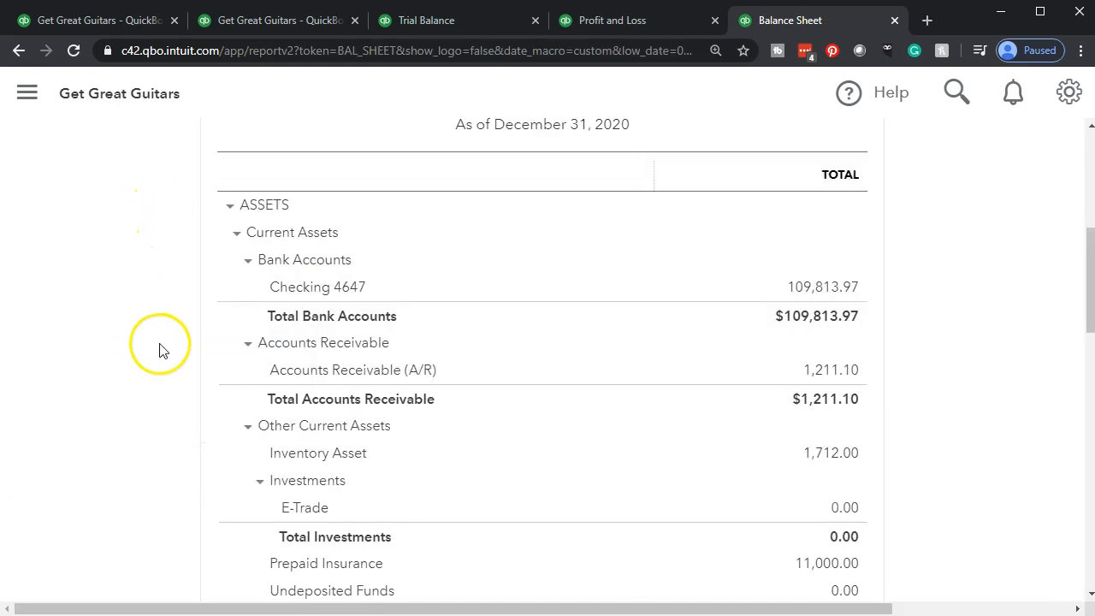
scroll(161, 351, down, 6)
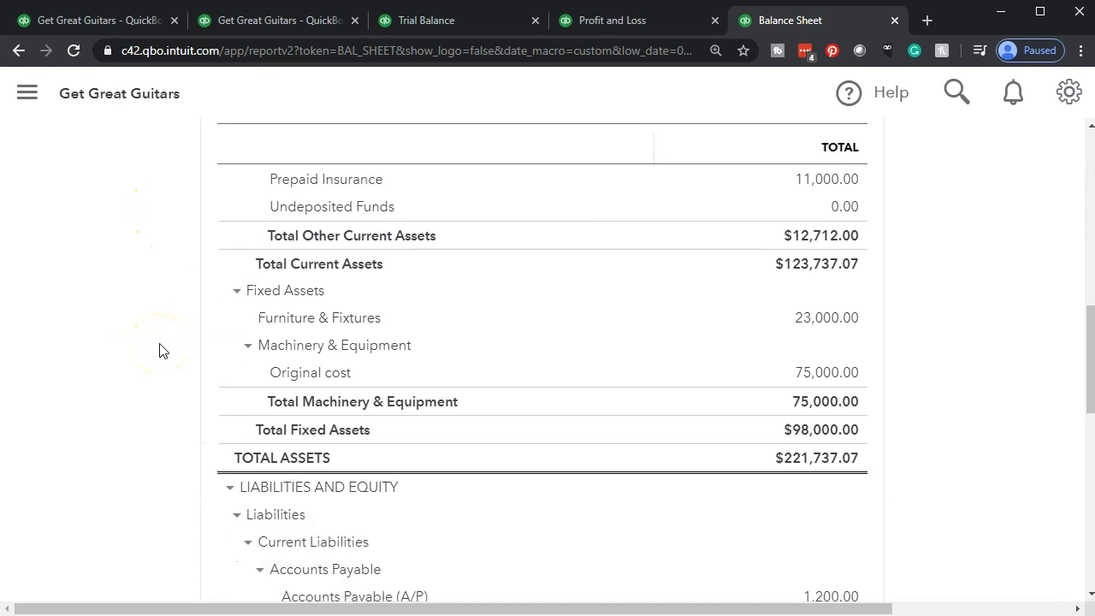
scroll(159, 351, down, 3)
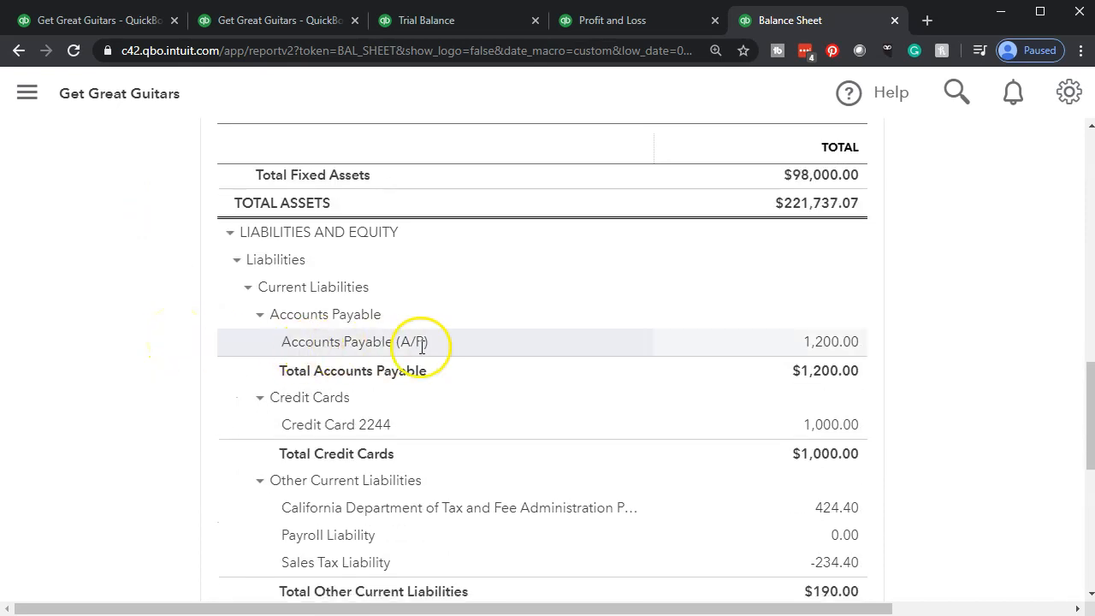
Step: Open the Accounts Payable transaction detail and examine the splits and amounts of the 02/29/2020 bill payments
click(810, 345)
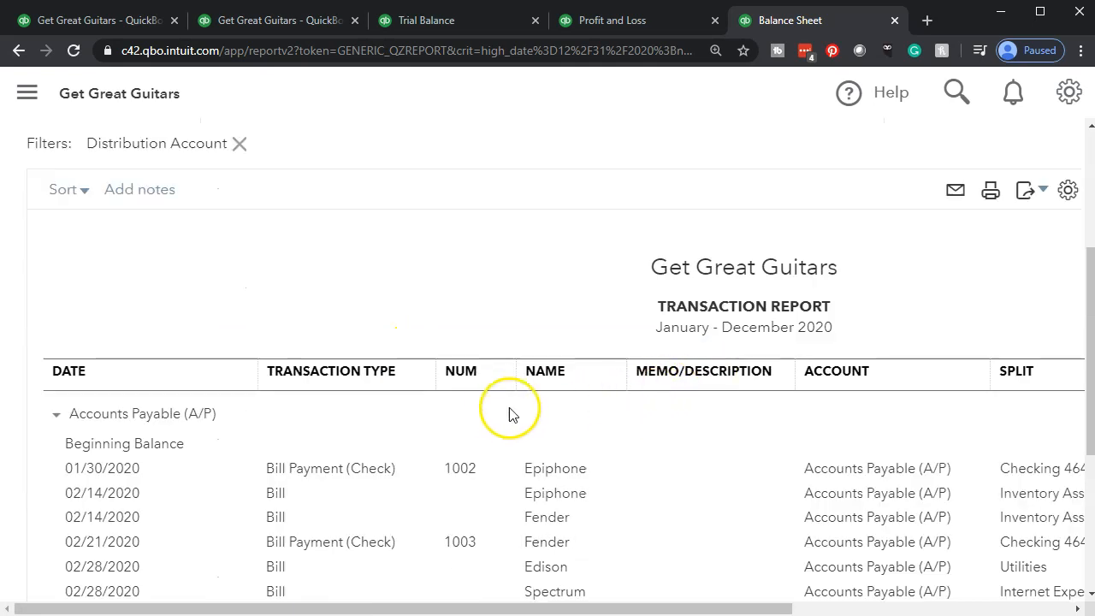
scroll(453, 420, down, 4)
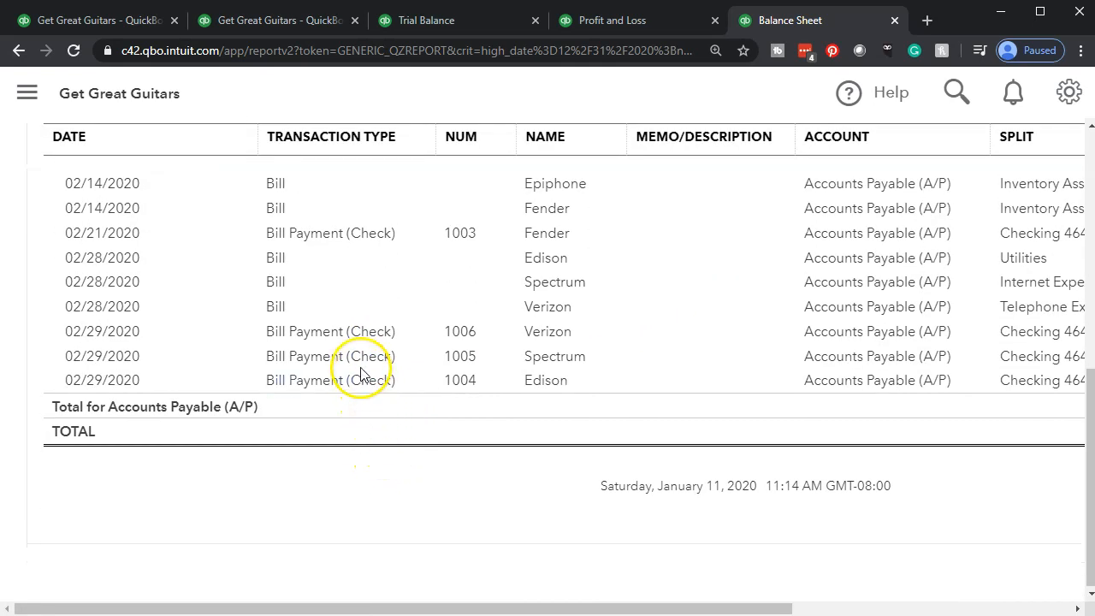
drag(416, 604, 697, 579)
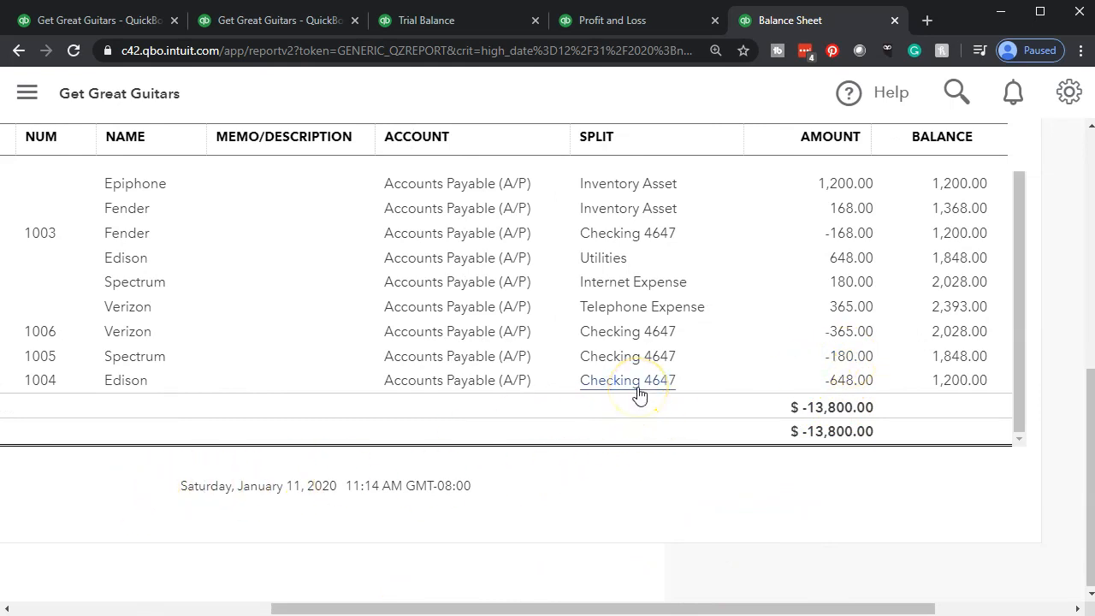
scroll(107, 441, up, 1)
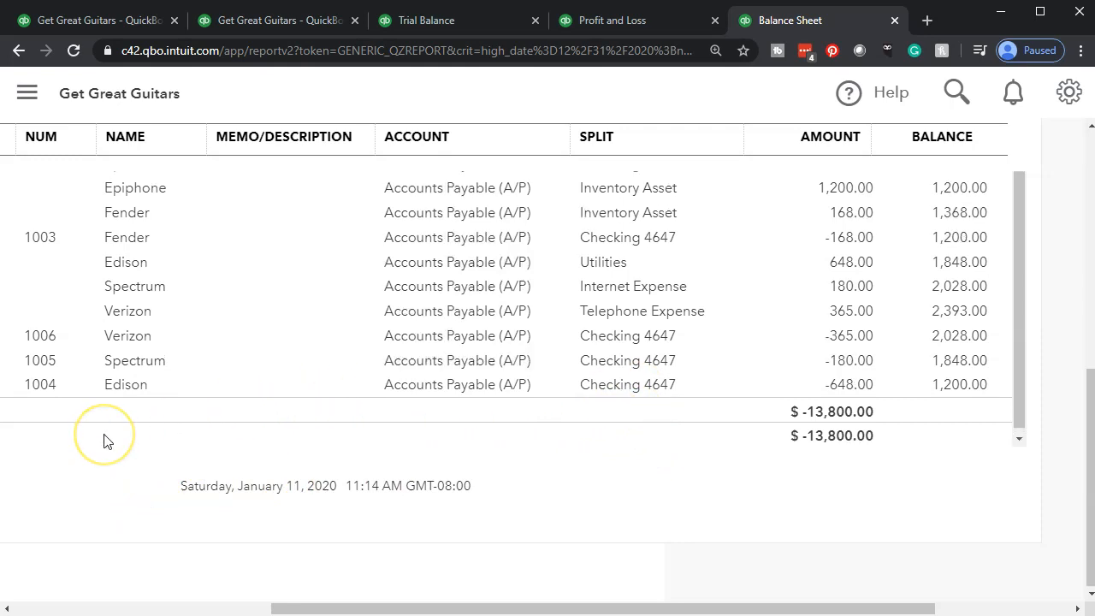
Step: Go back to the Balance Sheet summary and switch to the Profit and Loss report
scroll(20, 313, up, 10)
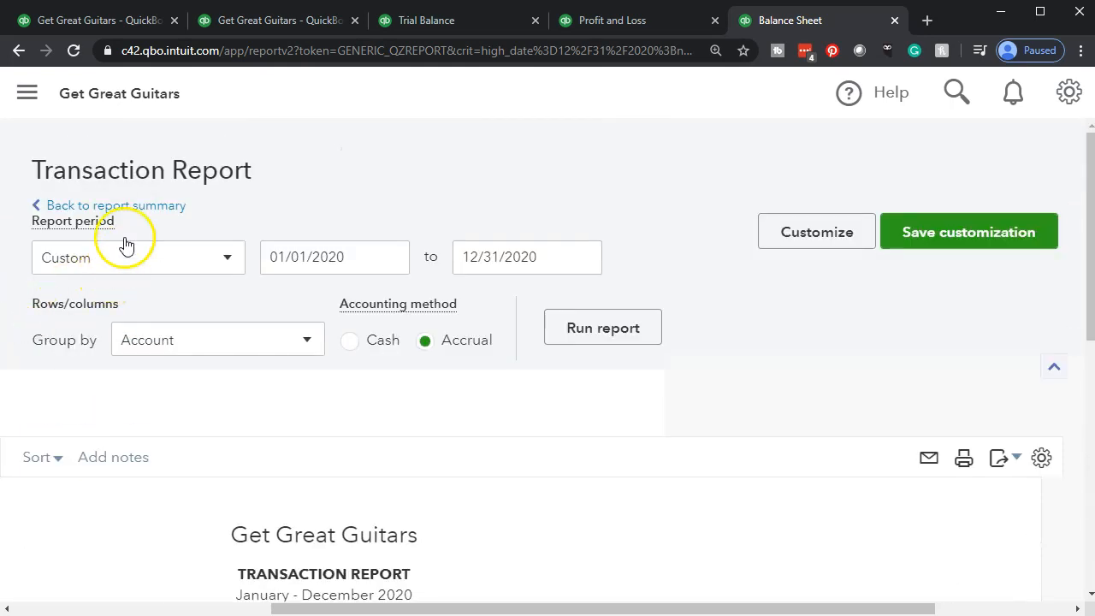
click(142, 208)
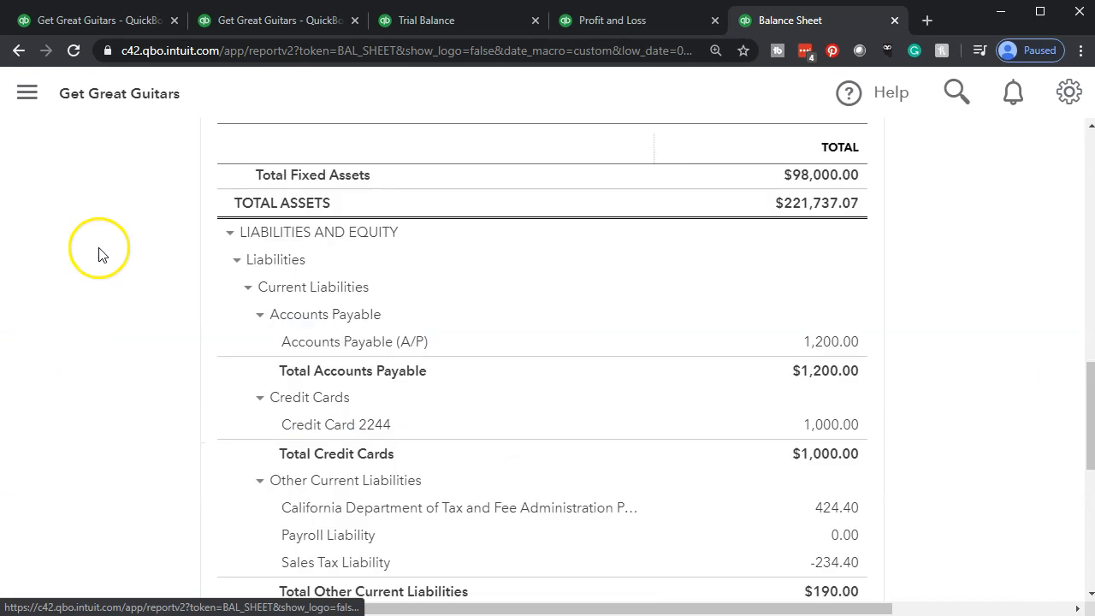
click(610, 19)
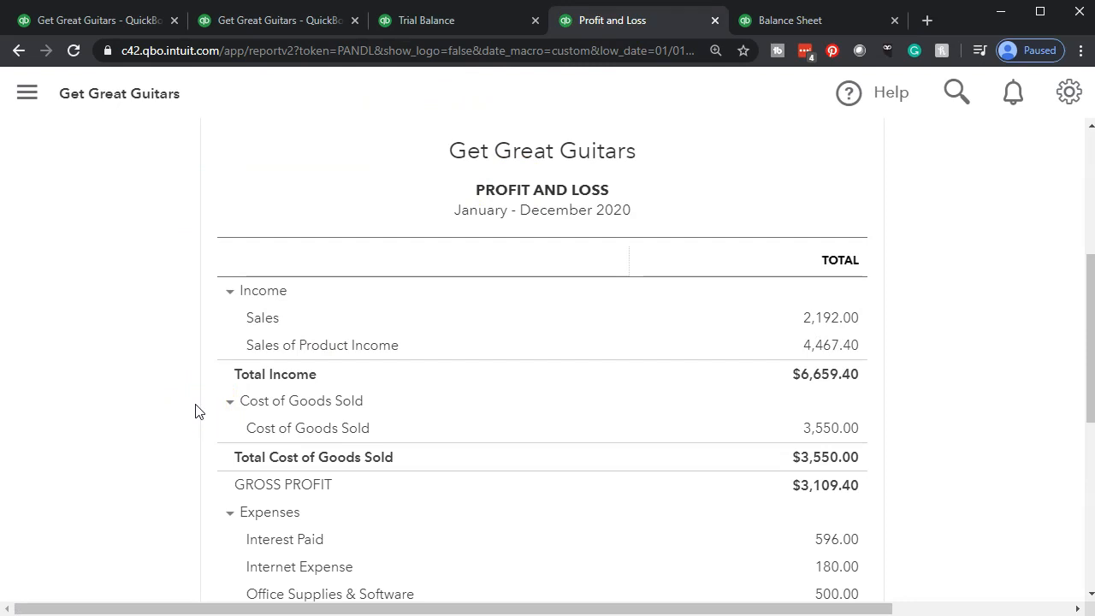
Step: Examine the expense accounts and net income in the January - December 2020 Profit and Loss report
scroll(195, 411, down, 6)
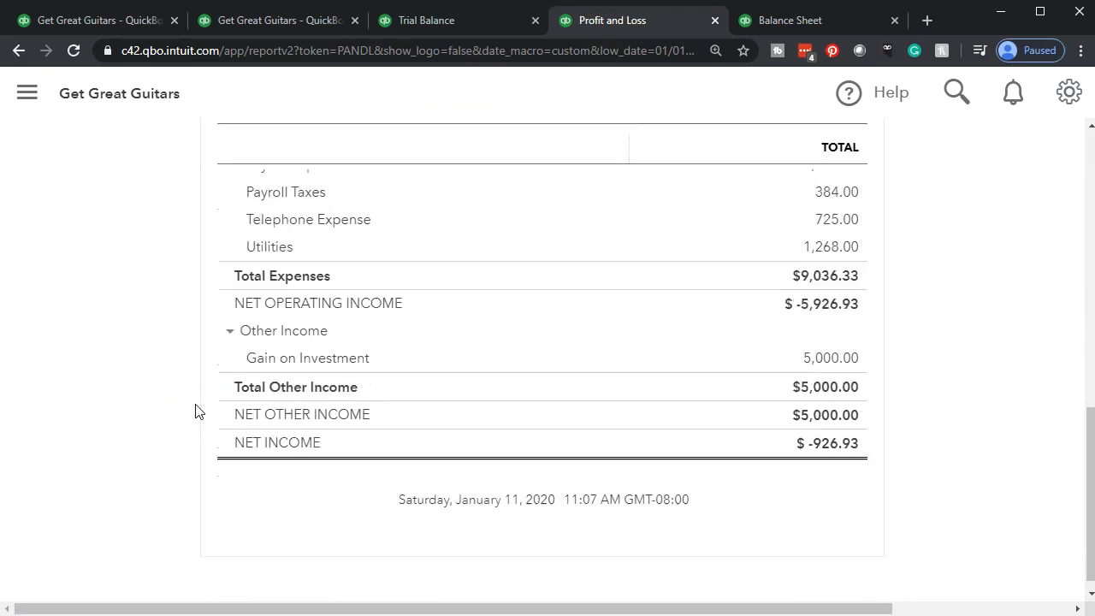
scroll(195, 410, up, 2)
click(211, 393)
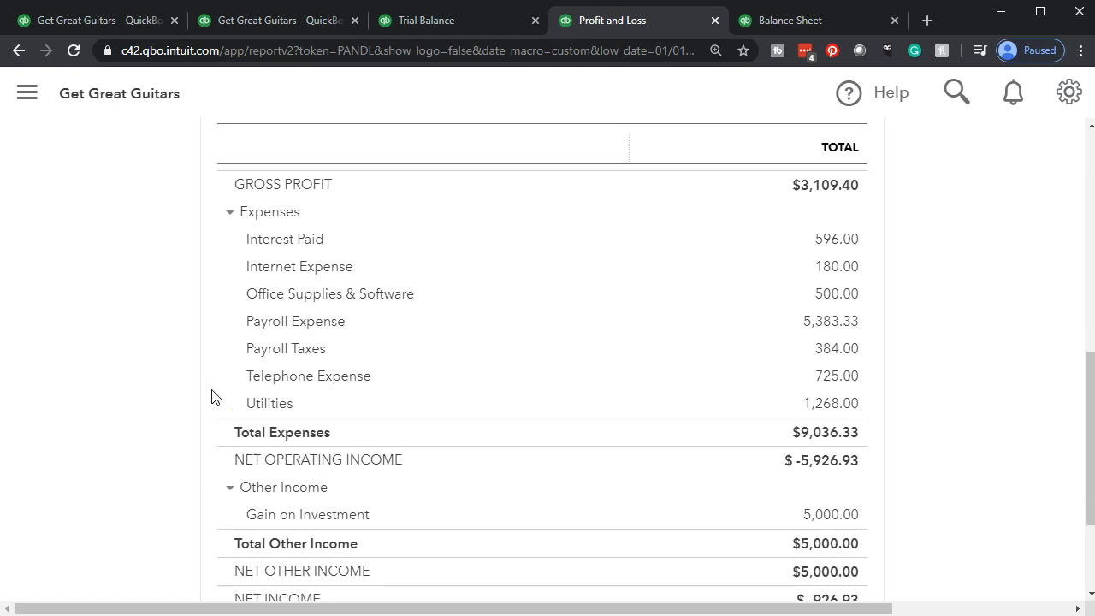
Step: Switch to the Trial Balance as of December 31, 2020 and examine the Accounts Payable balance
click(420, 27)
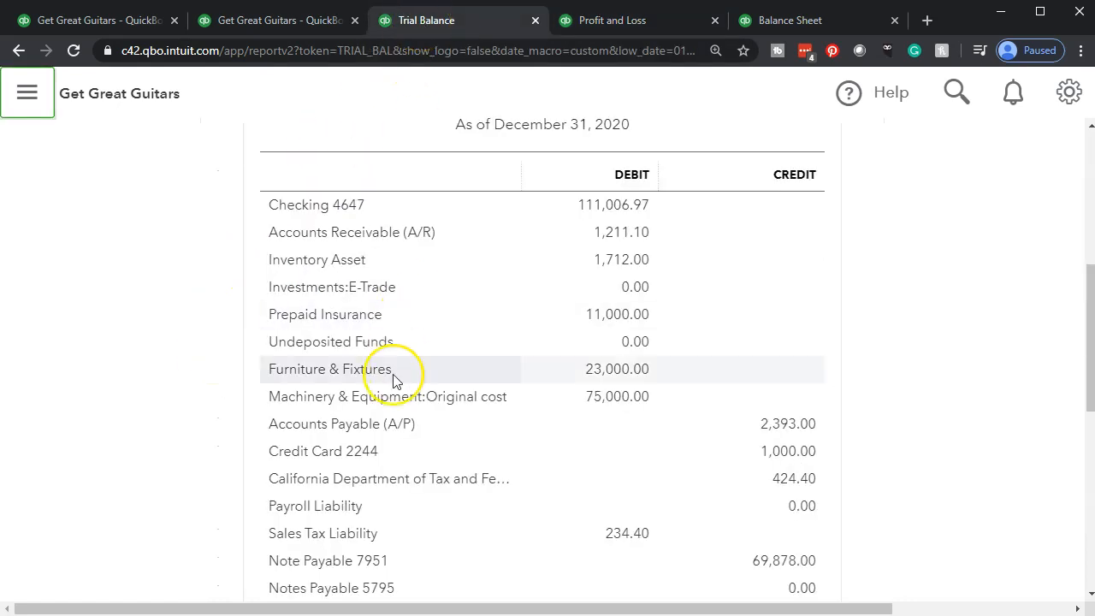
scroll(393, 380, up, 2)
scroll(393, 380, down, 2)
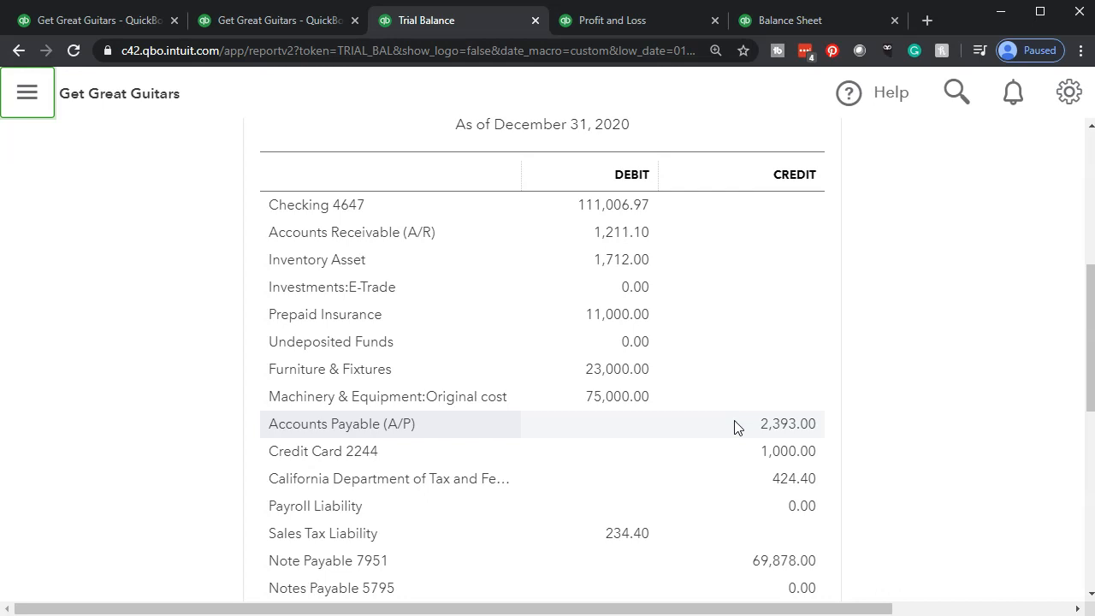
Step: Reload the Vendor Balance Detail report, collapse the navigation menu, and examine the remaining open vendor balance
click(262, 20)
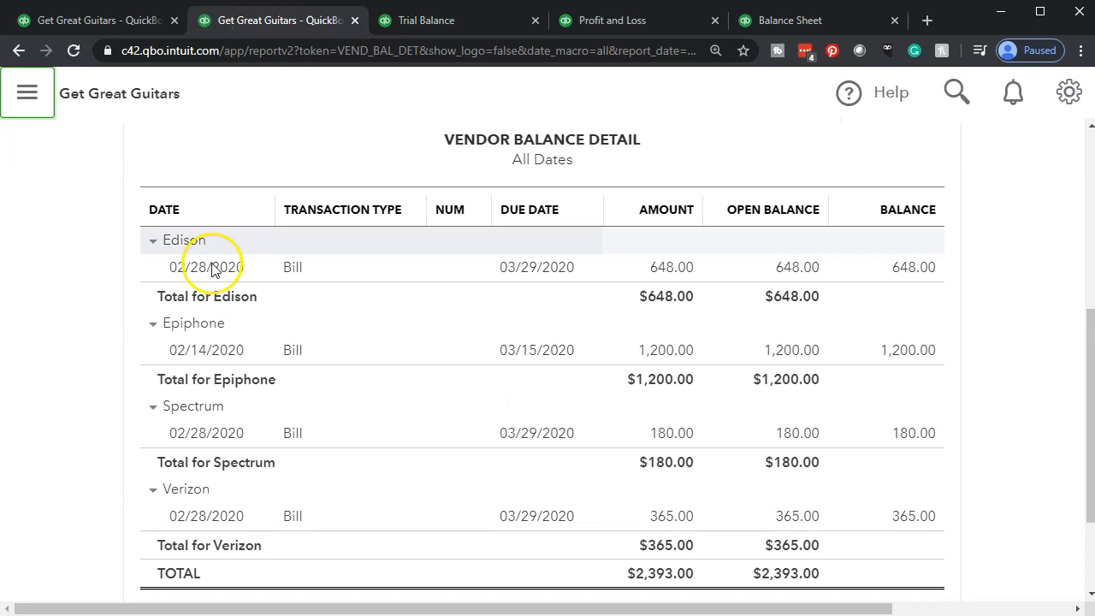
click(317, 56)
key(Return)
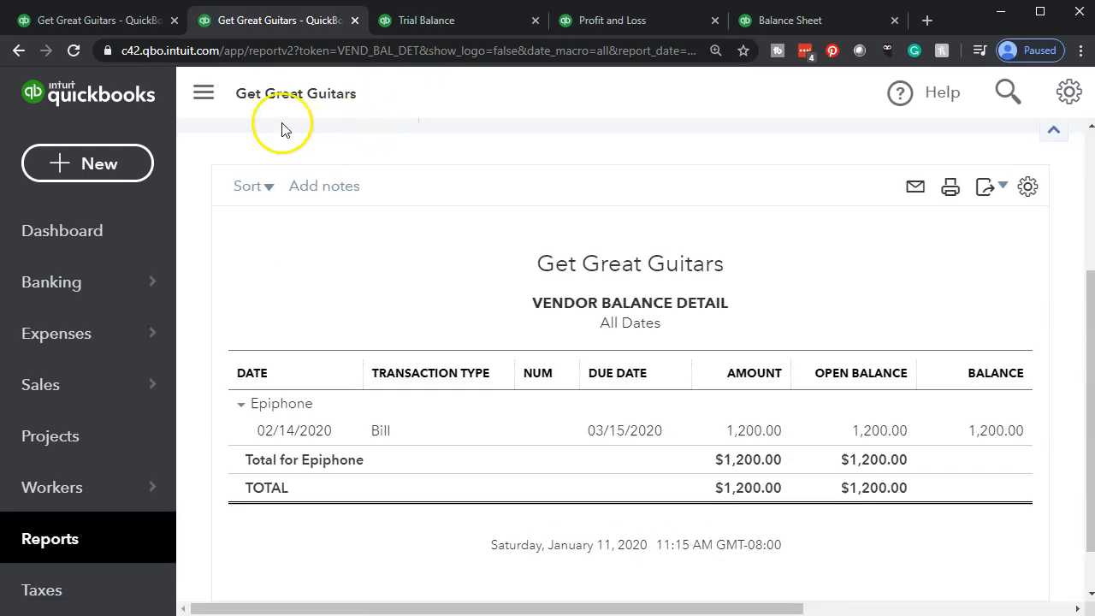
click(201, 96)
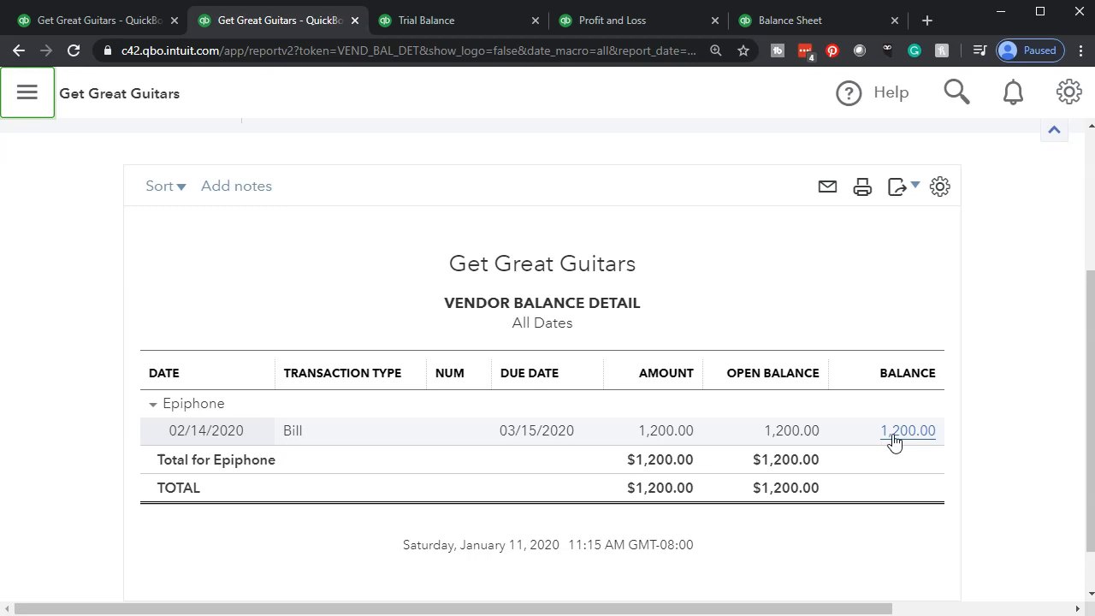
Step: Reload the Trial Balance and compare its Accounts Payable balance with the Vendor Balance Detail report
click(438, 26)
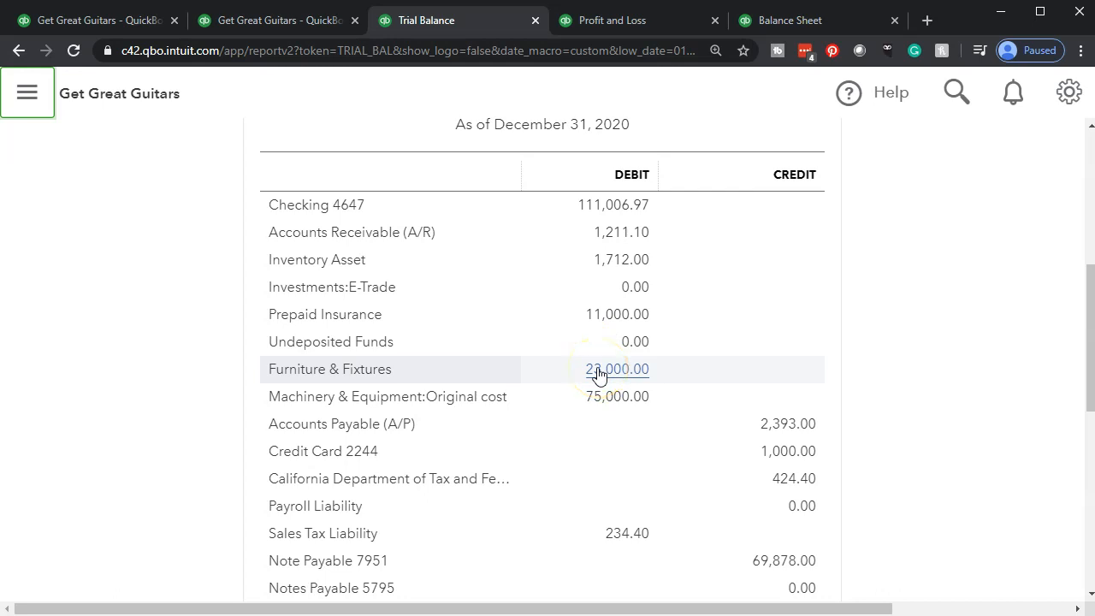
click(474, 53)
key(Return)
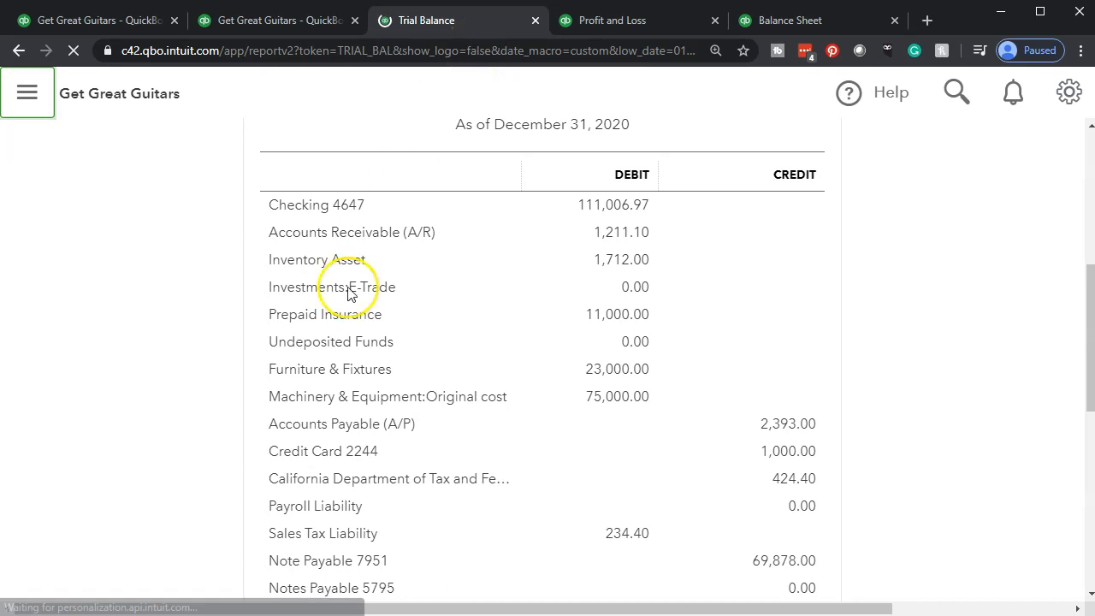
scroll(482, 420, down, 2)
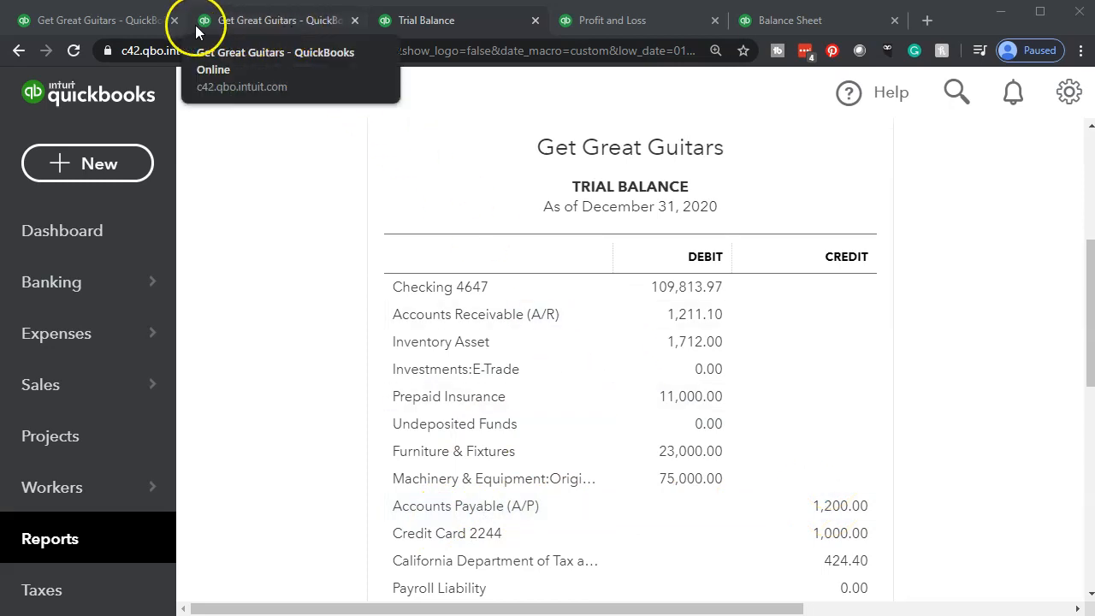
Step: Open the Vendors list in the first browser tab and examine each vendor's open balance, including Edison and Epiphone
click(124, 22)
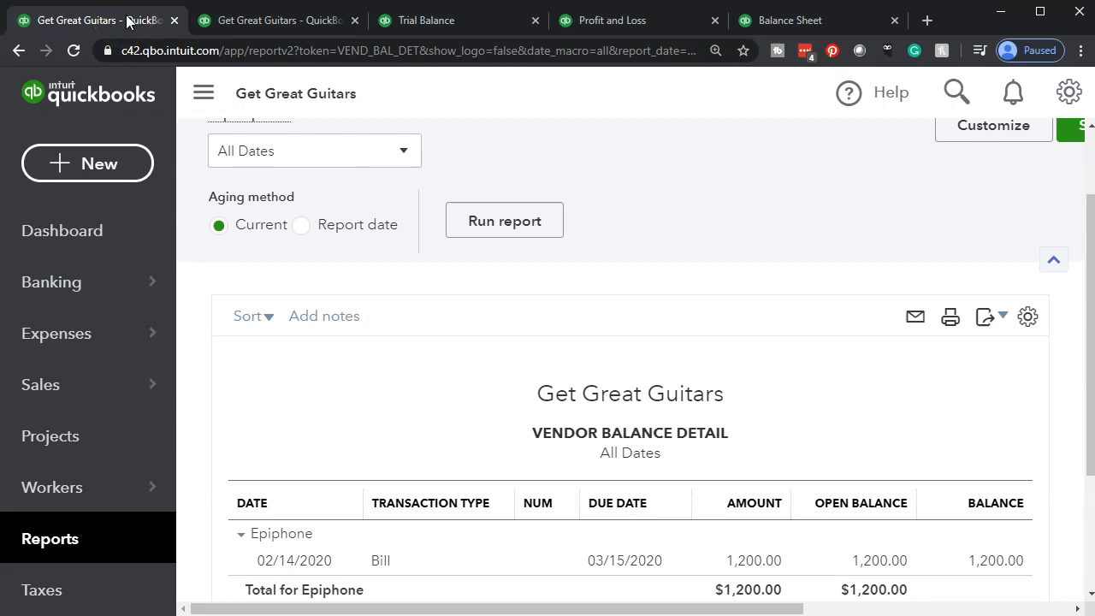
scroll(250, 346, down, 1)
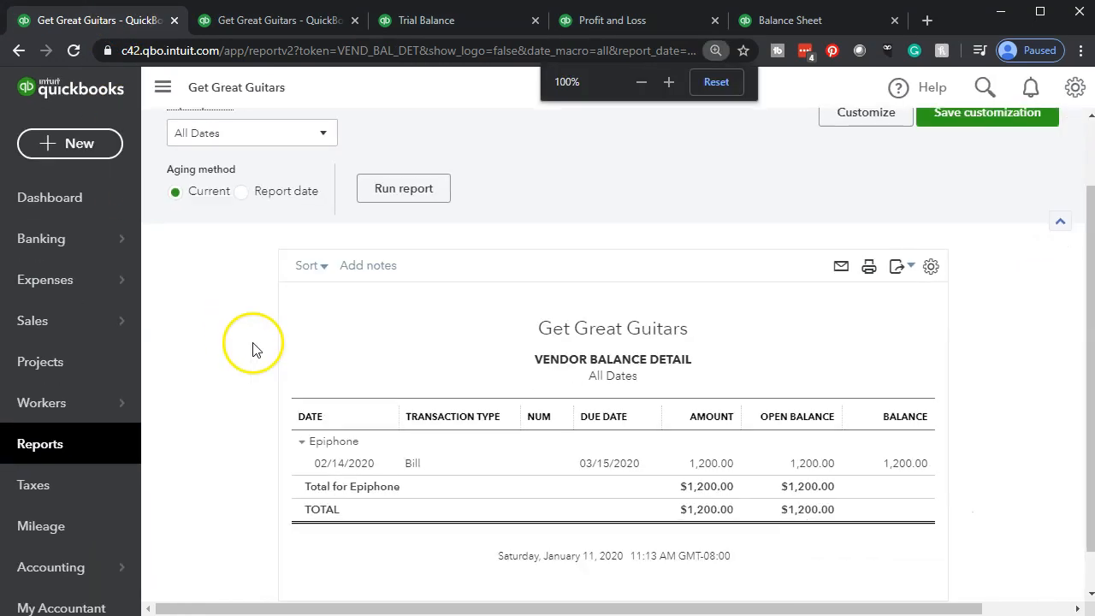
click(49, 291)
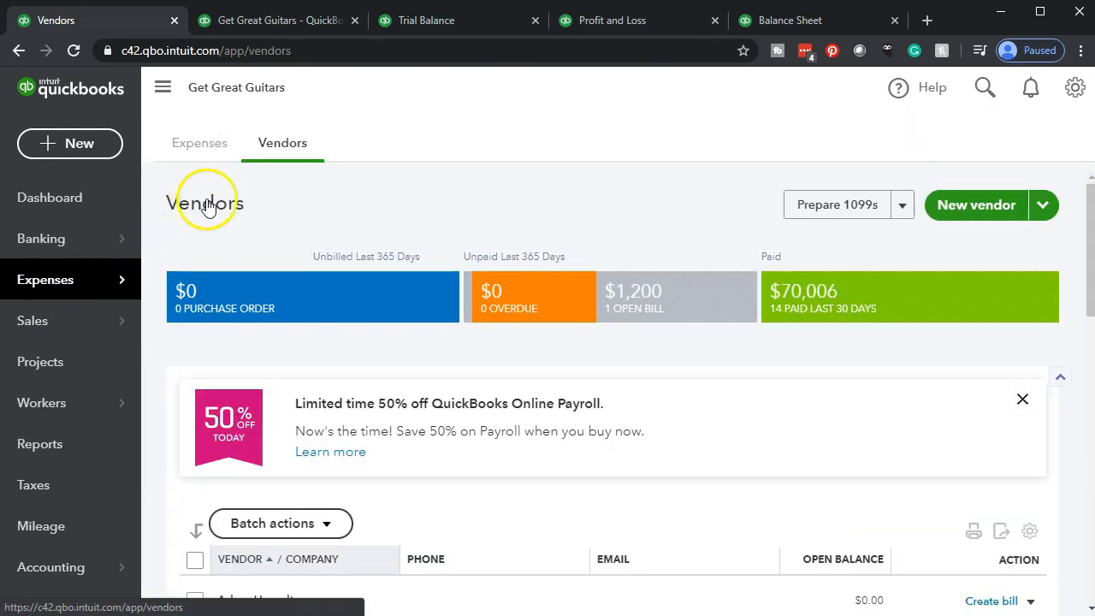
click(280, 146)
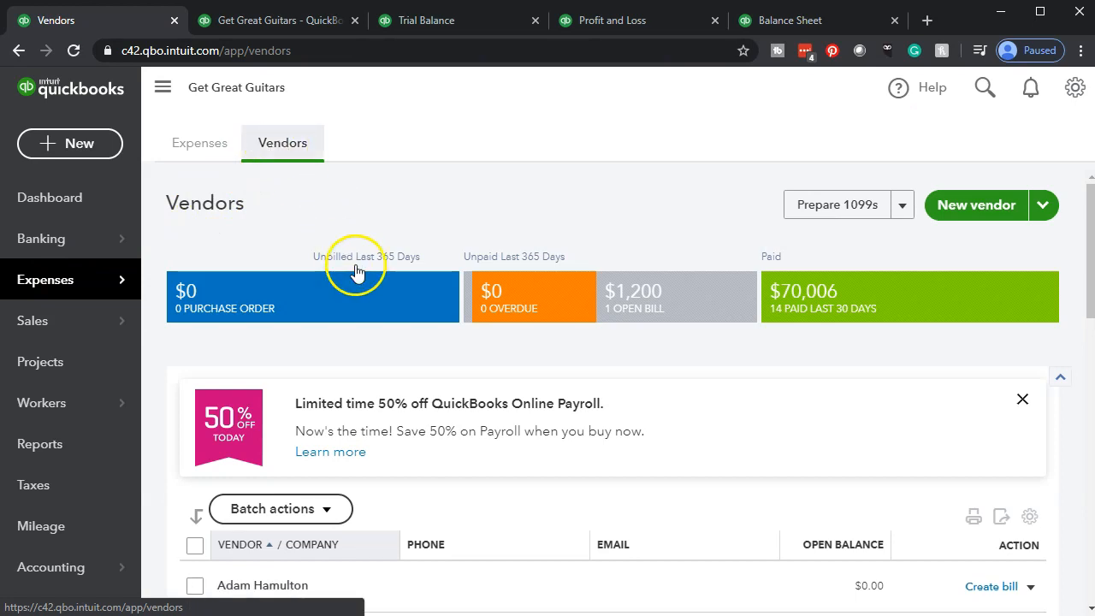
scroll(371, 398, down, 3)
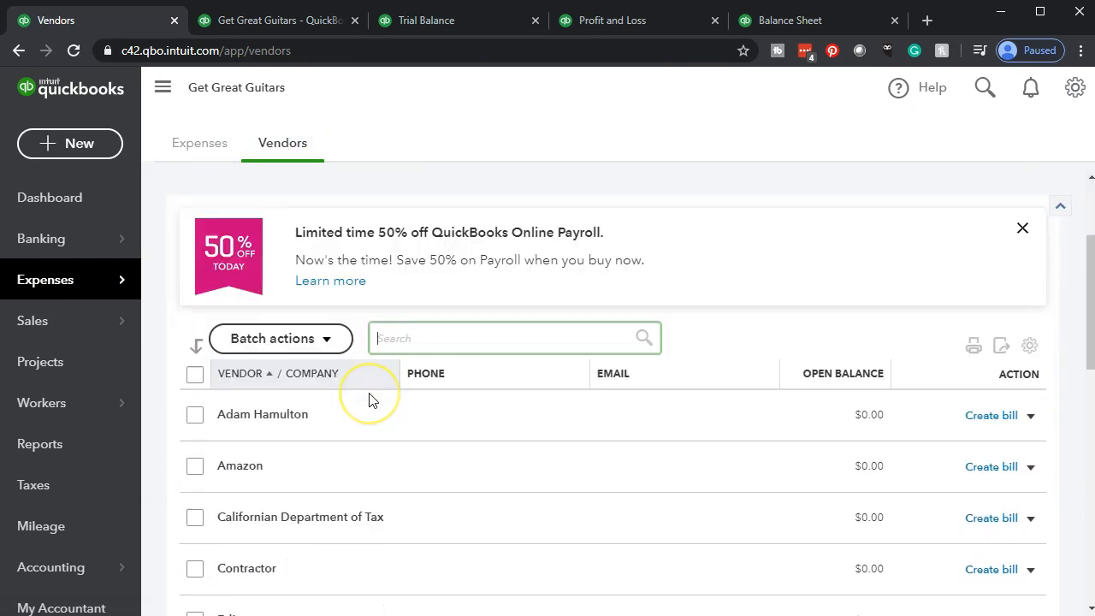
scroll(371, 400, down, 3)
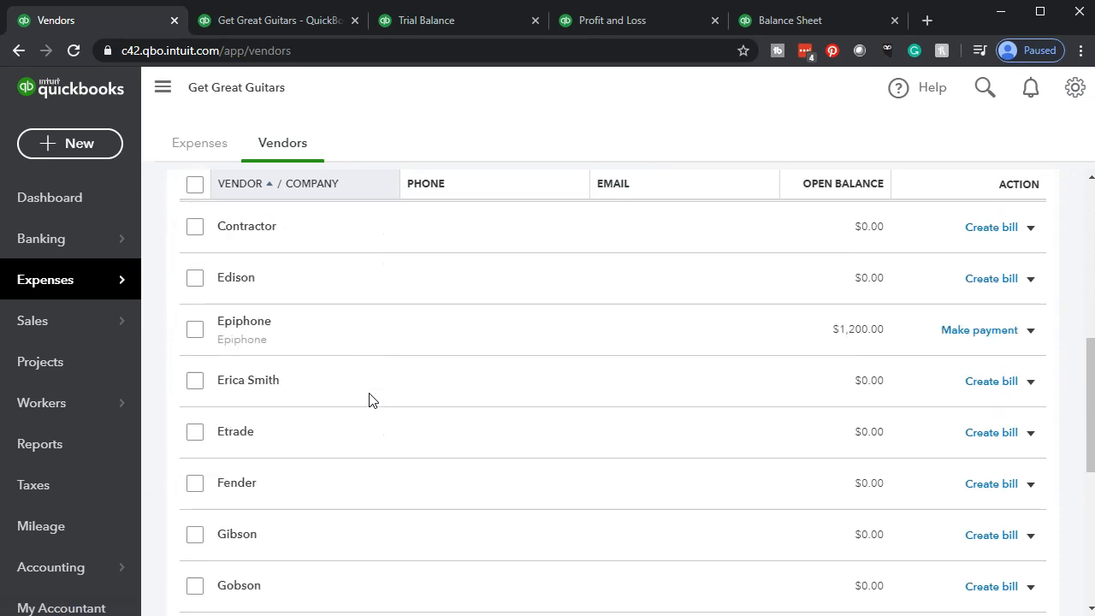
scroll(371, 402, down, 1)
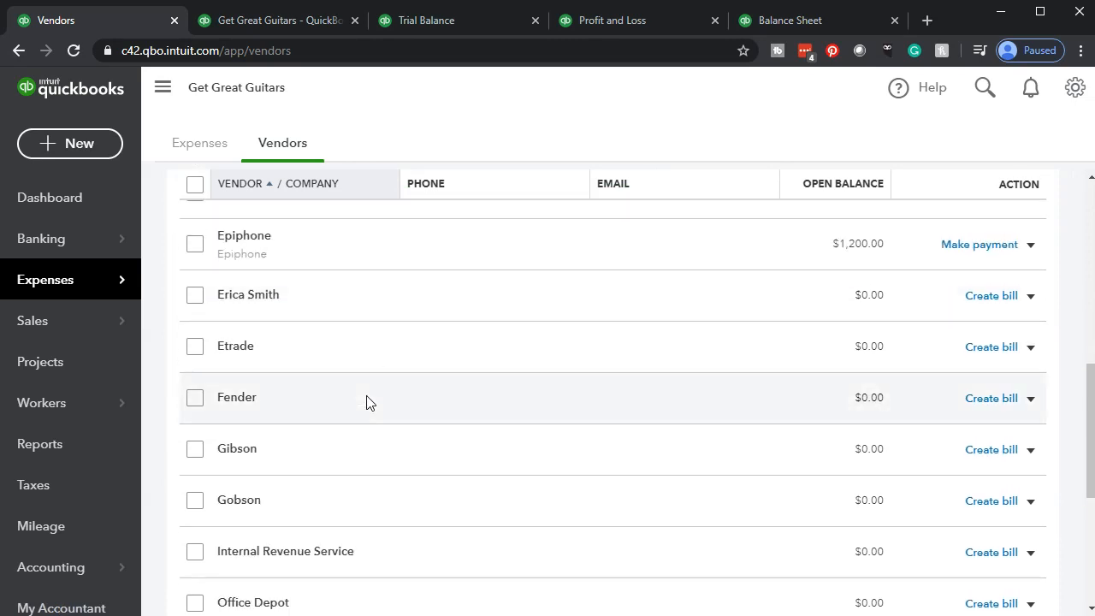
scroll(277, 295, up, 1)
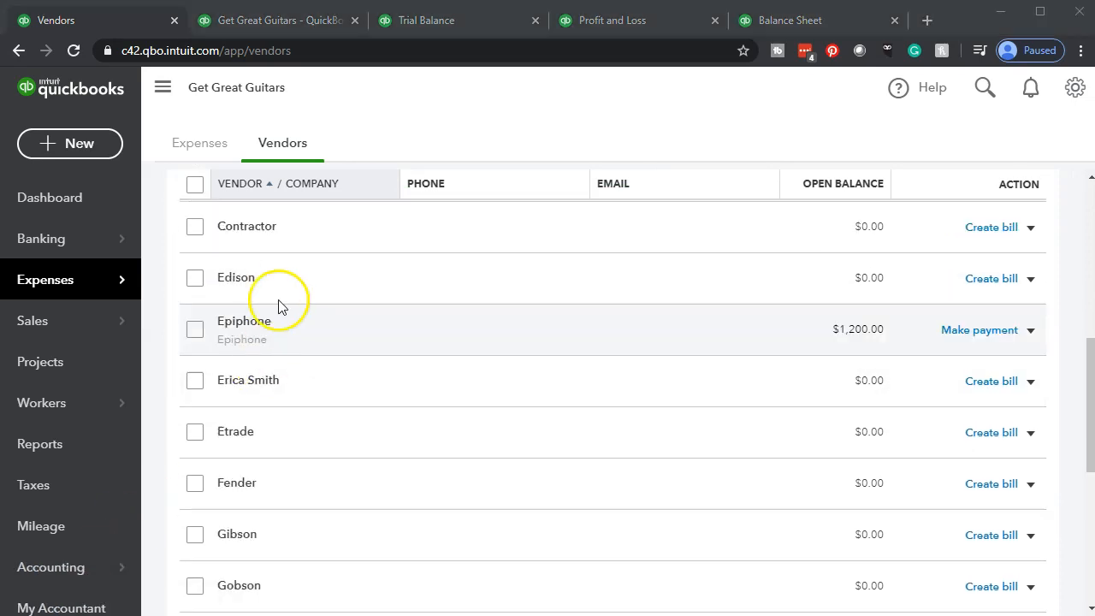
Step: Open the Edison vendor record and examine its bill, bill payment and expense transactions
click(285, 277)
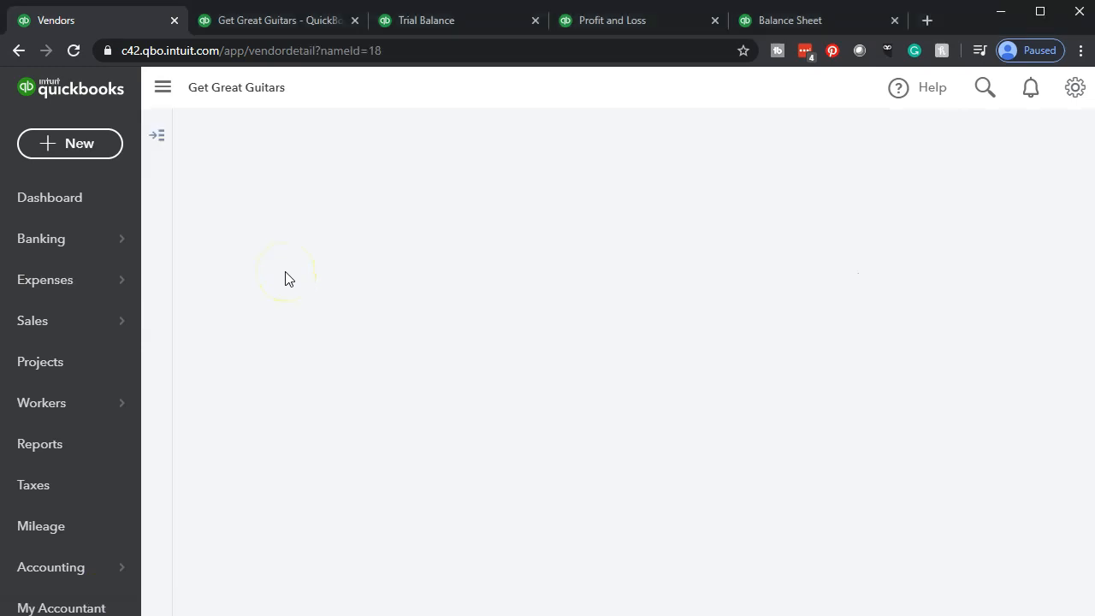
scroll(293, 318, down, 1)
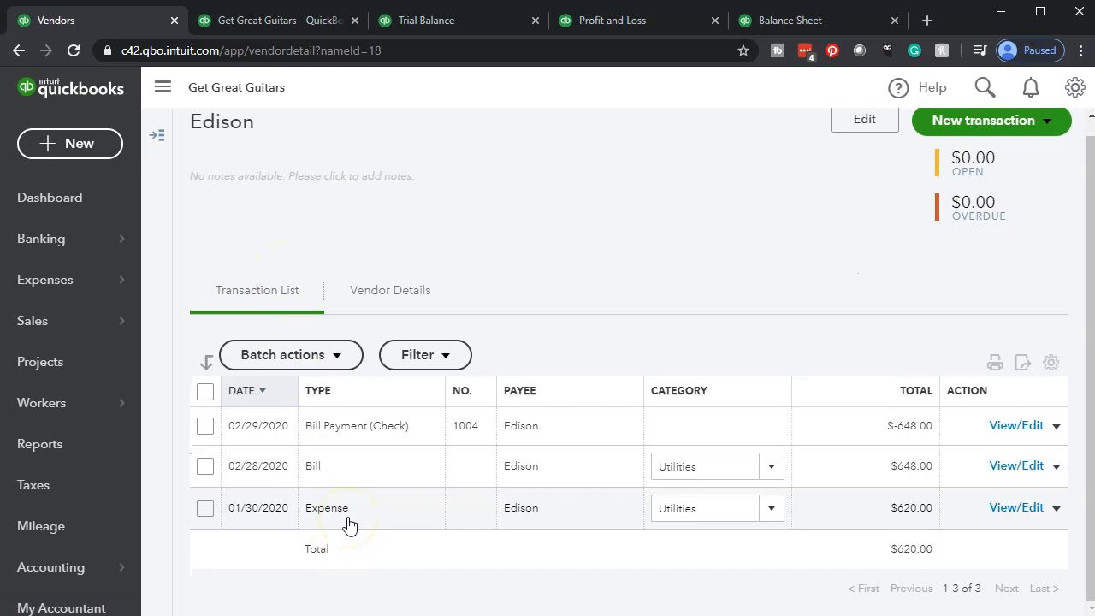
click(338, 481)
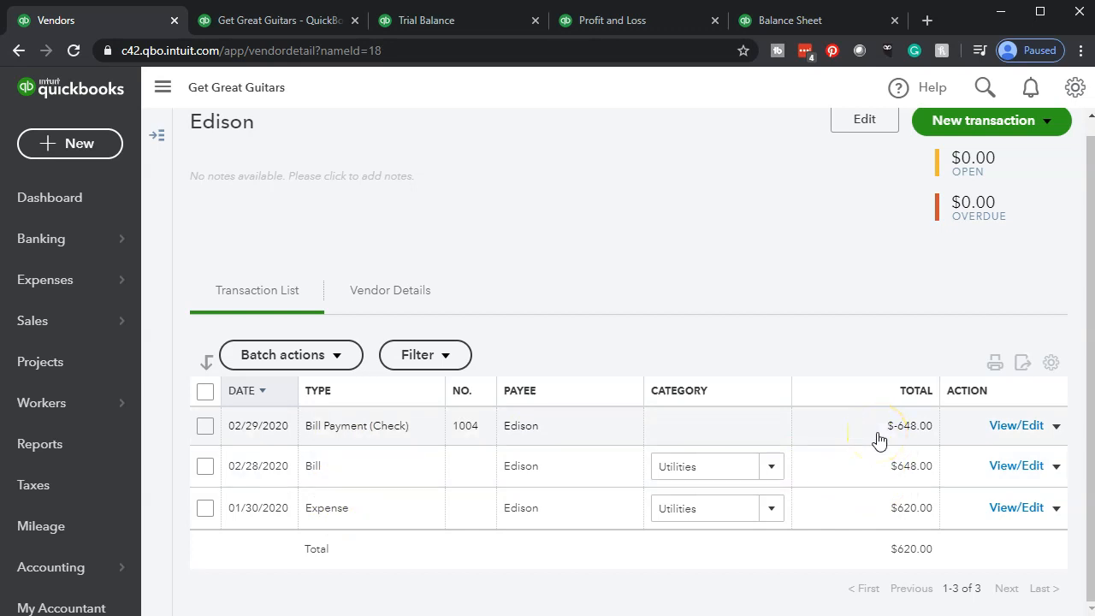
scroll(377, 503, up, 1)
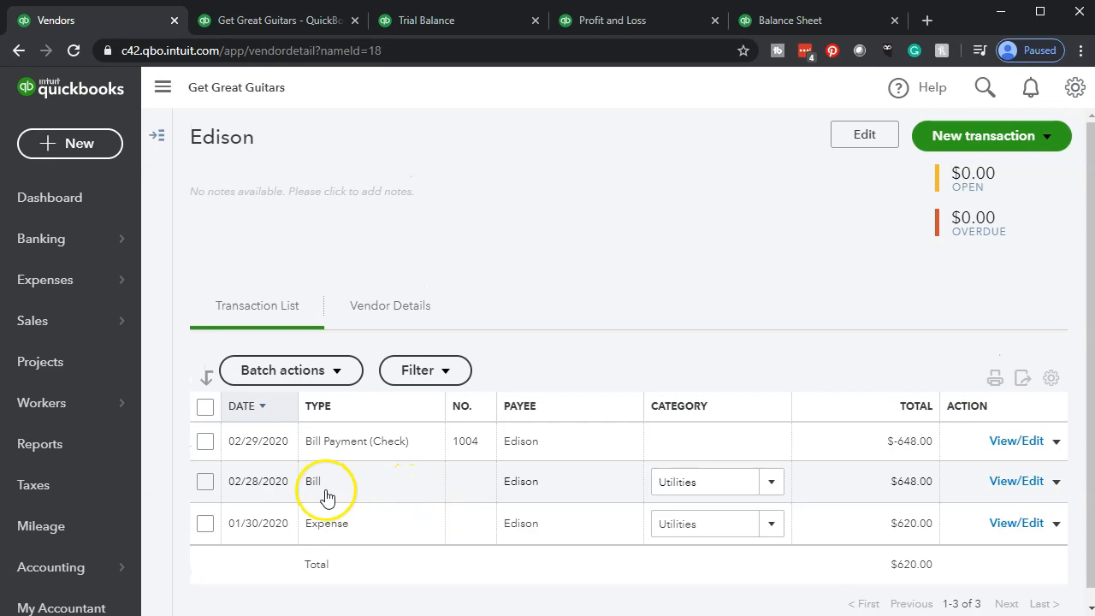
Step: Open the list of expense transactions and examine the February 2020 bills and the 02/29/2020 bill payments
click(73, 291)
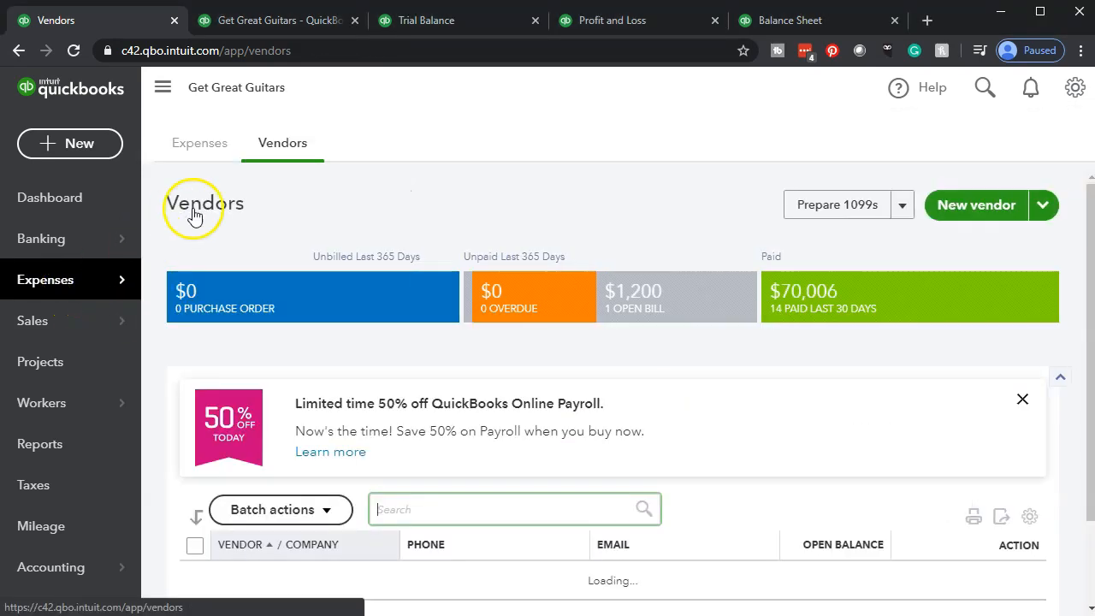
click(202, 152)
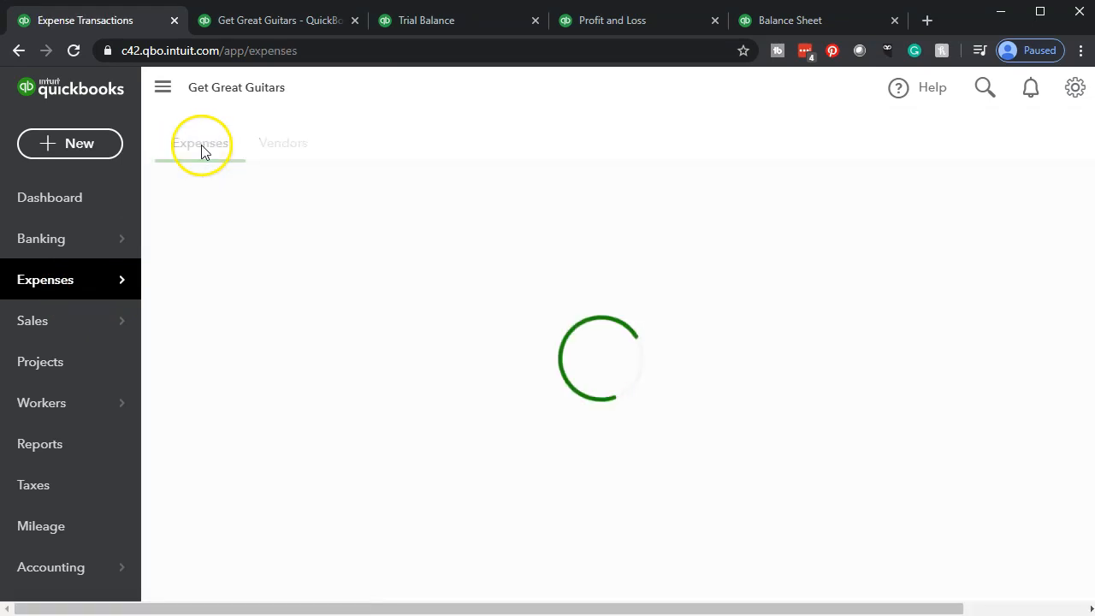
scroll(196, 376, down, 2)
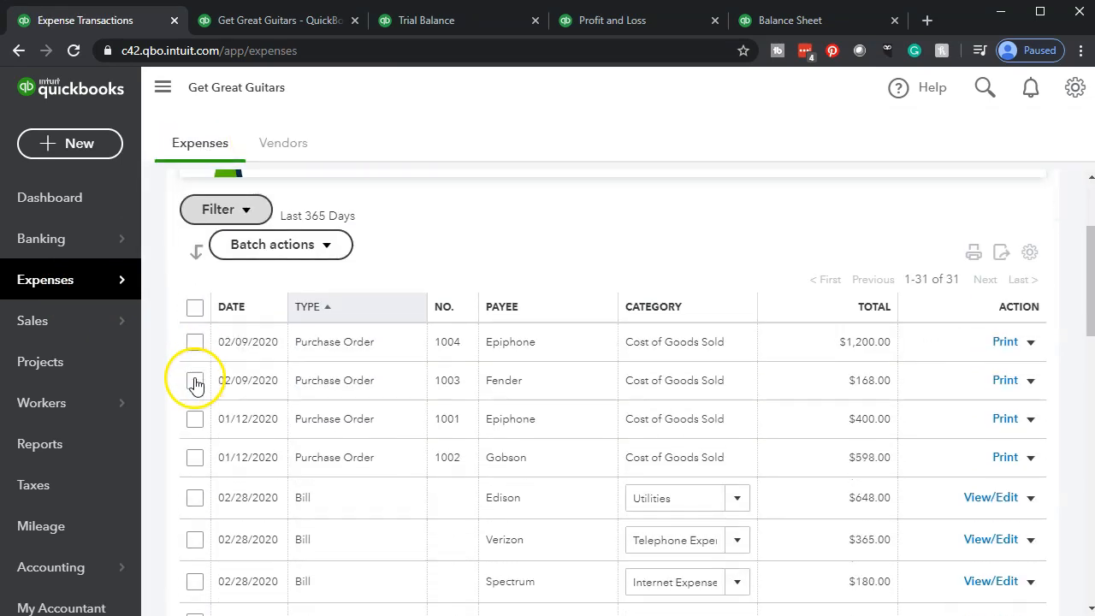
scroll(290, 419, down, 2)
scroll(325, 447, down, 3)
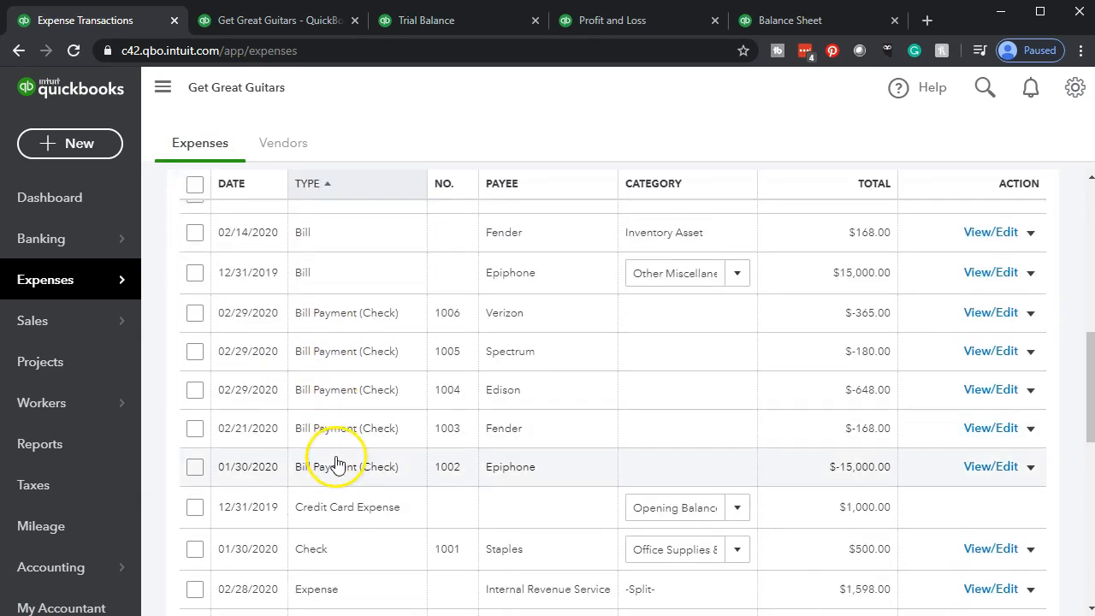